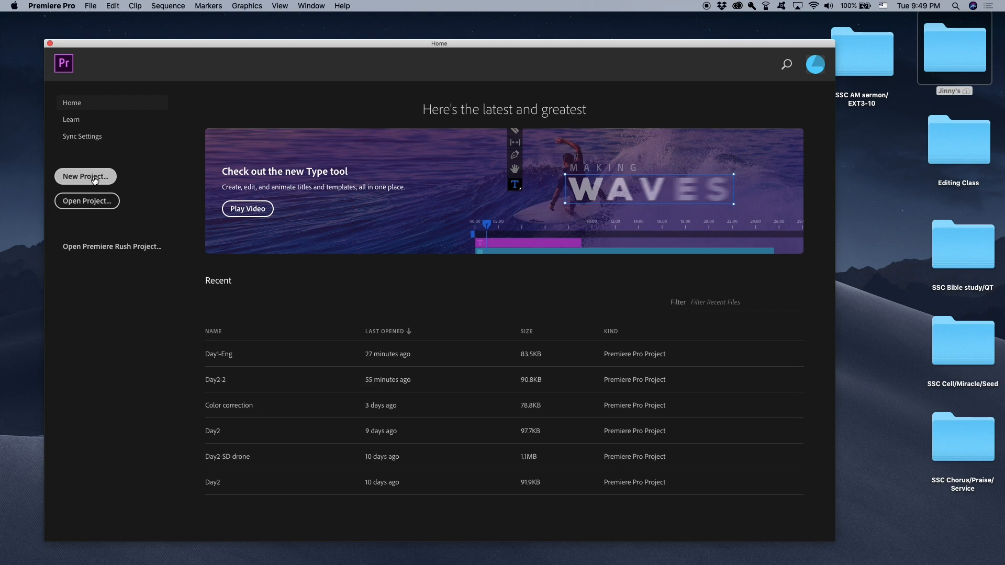
# Step: Start a new project named Day 1 ENG, located in a new Desktop folder also named Day 1 ENG
pyautogui.click(94, 180)
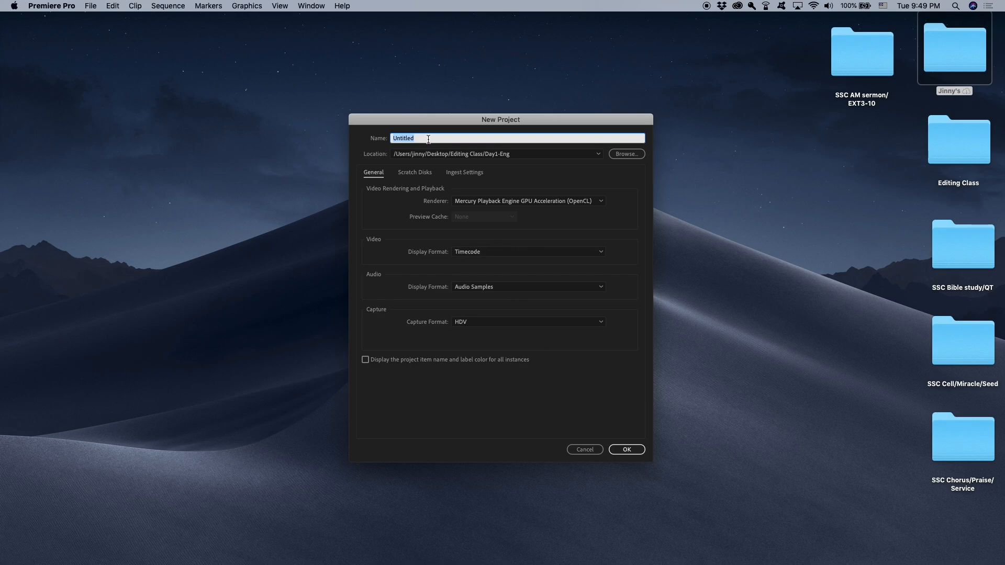
pyautogui.write('Day 1 ENG')
pyautogui.click(619, 154)
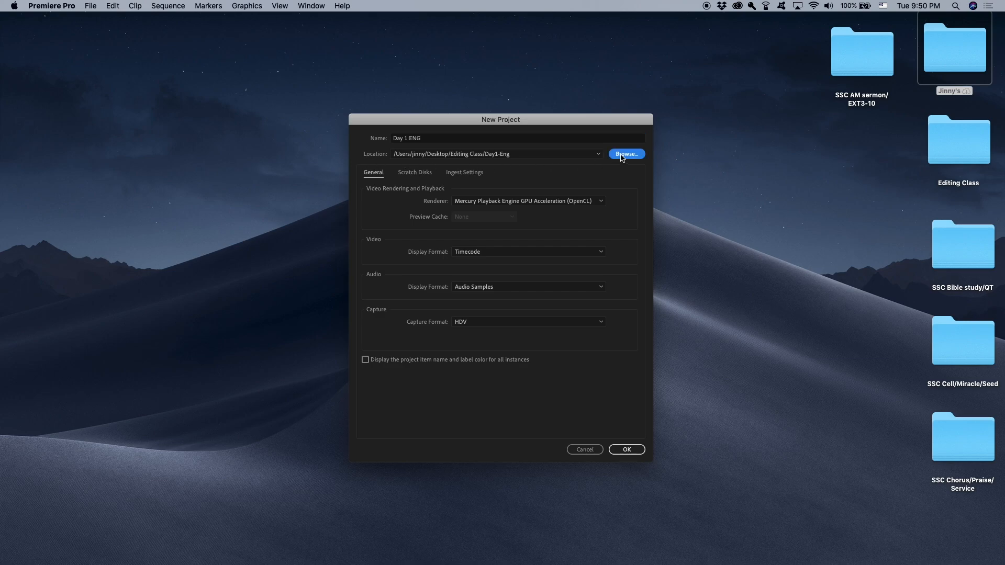
pyautogui.click(415, 203)
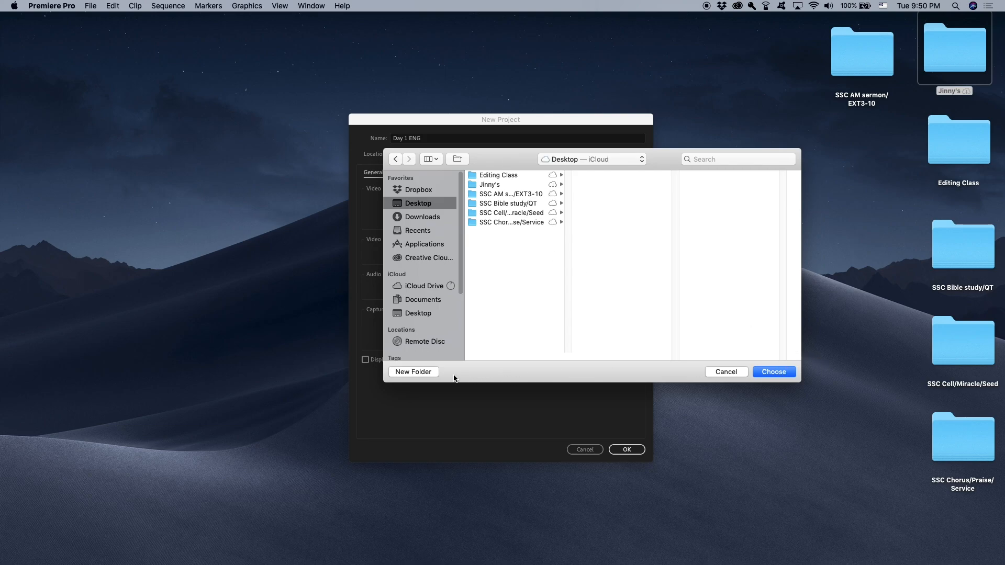
pyautogui.click(423, 373)
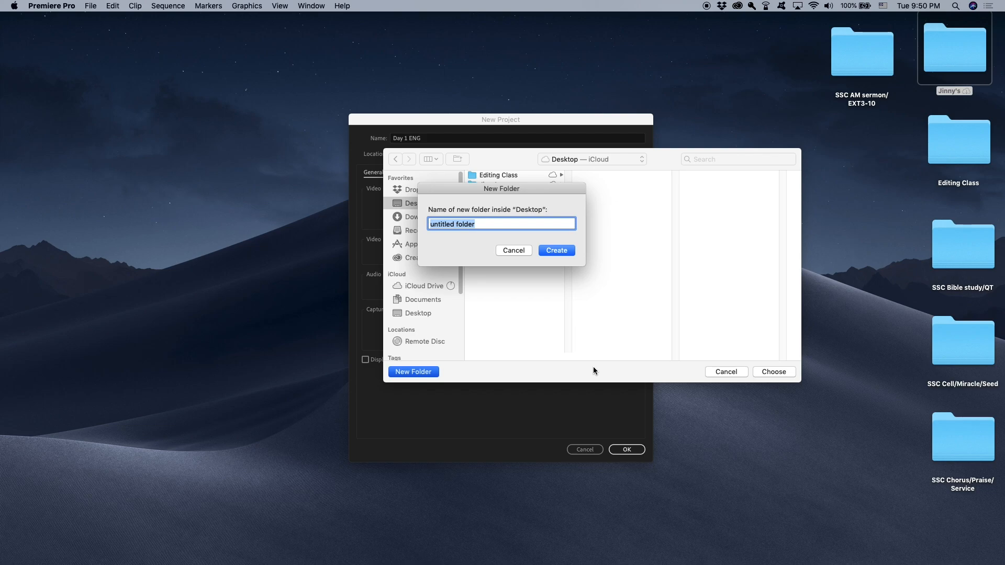
pyautogui.write('Day 1 ENG')
pyautogui.click(550, 250)
pyautogui.click(773, 371)
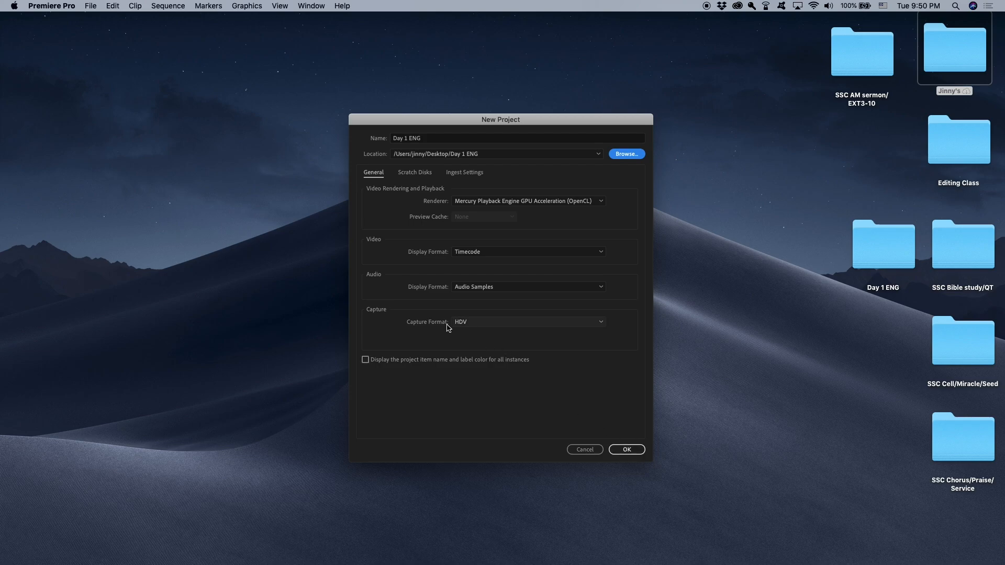
# Step: Choose HDV as the capture format, review the scratch disk locations, and create the project
pyautogui.click(600, 322)
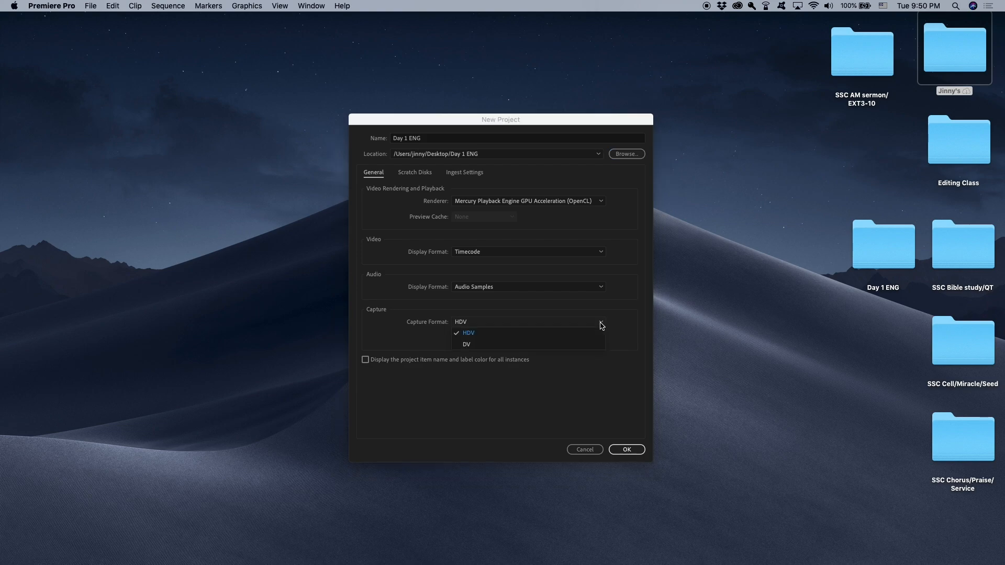
pyautogui.click(473, 338)
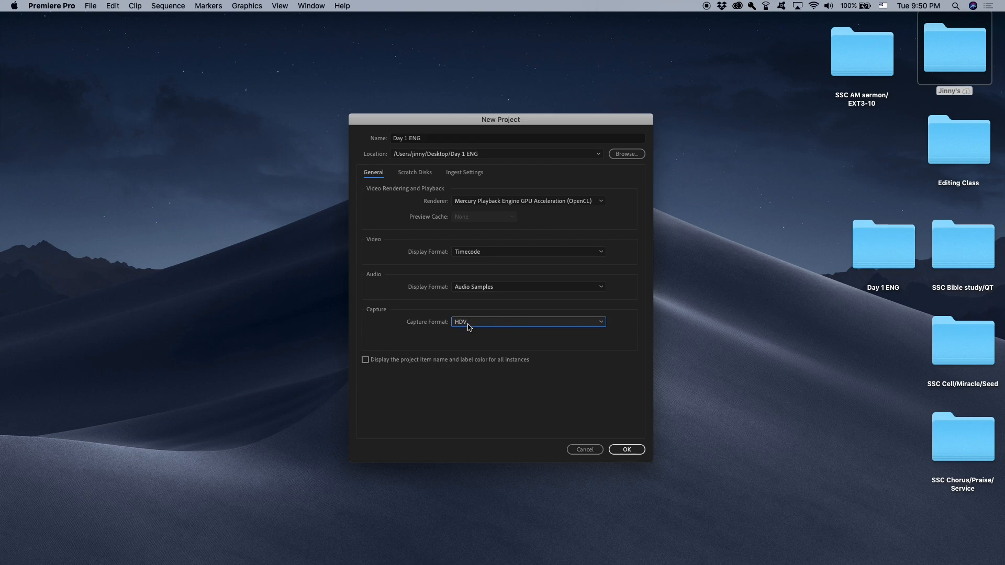
pyautogui.click(418, 172)
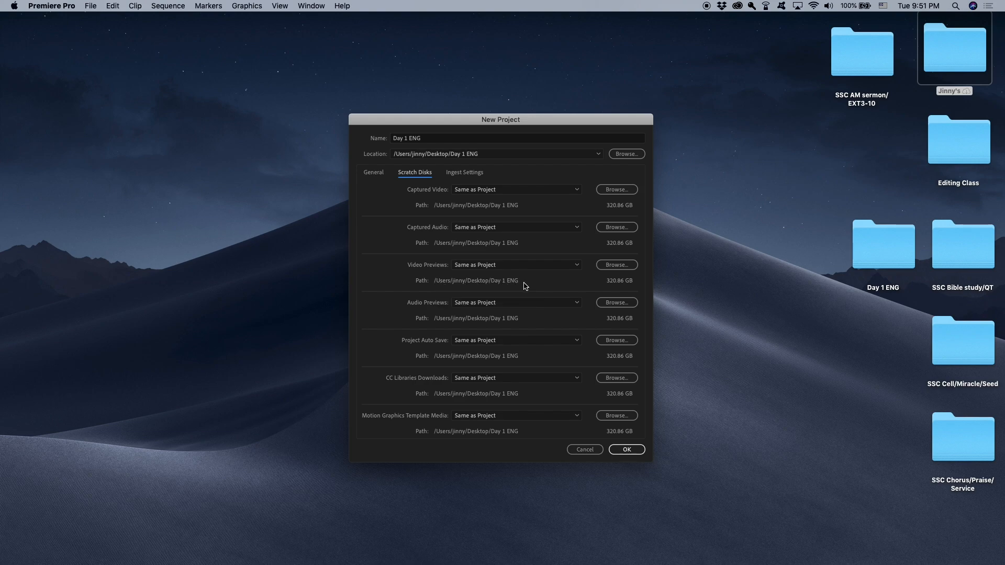
pyautogui.click(373, 172)
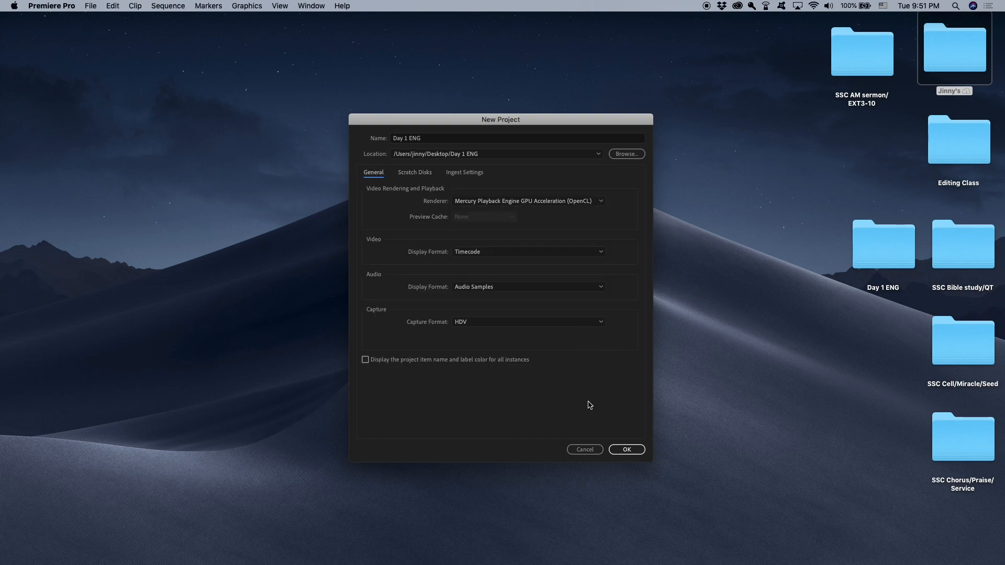
pyautogui.click(630, 451)
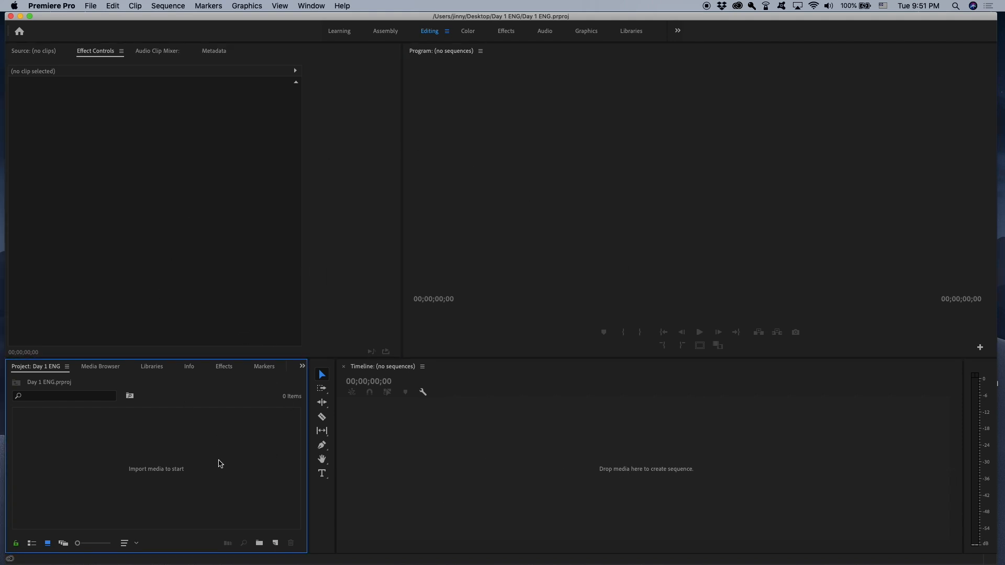
# Step: Examine the main areas of the editing workspace: Effect Controls, Program monitor, Project and Timeline
pyautogui.click(473, 489)
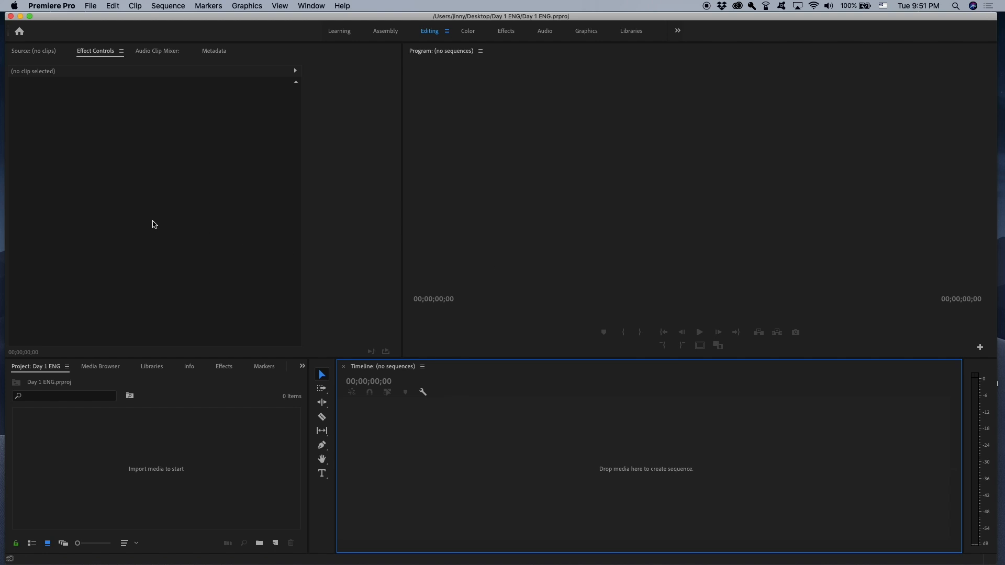
pyautogui.click(460, 243)
pyautogui.click(222, 485)
pyautogui.click(391, 489)
pyautogui.click(163, 229)
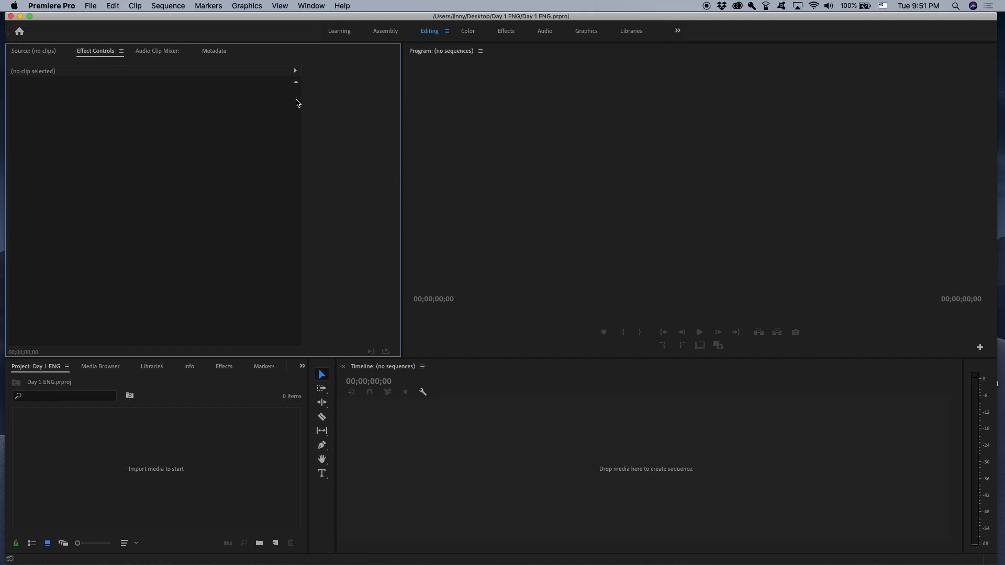
pyautogui.click(527, 166)
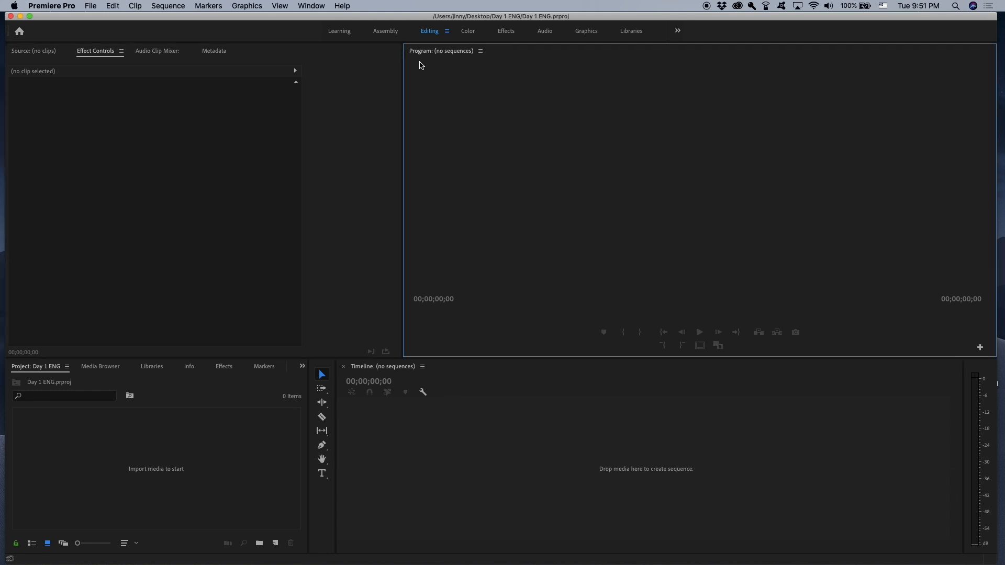
pyautogui.click(140, 445)
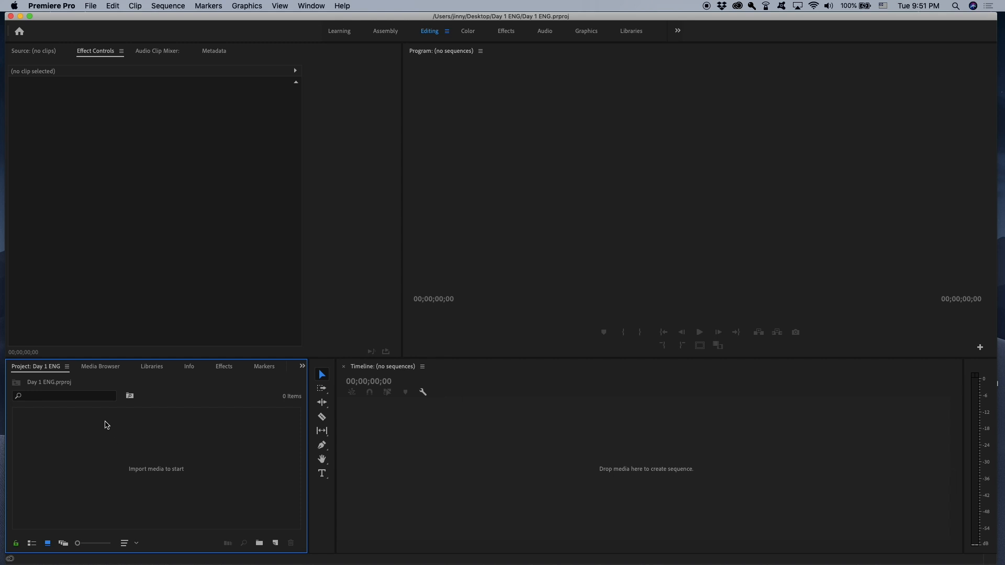
pyautogui.click(455, 479)
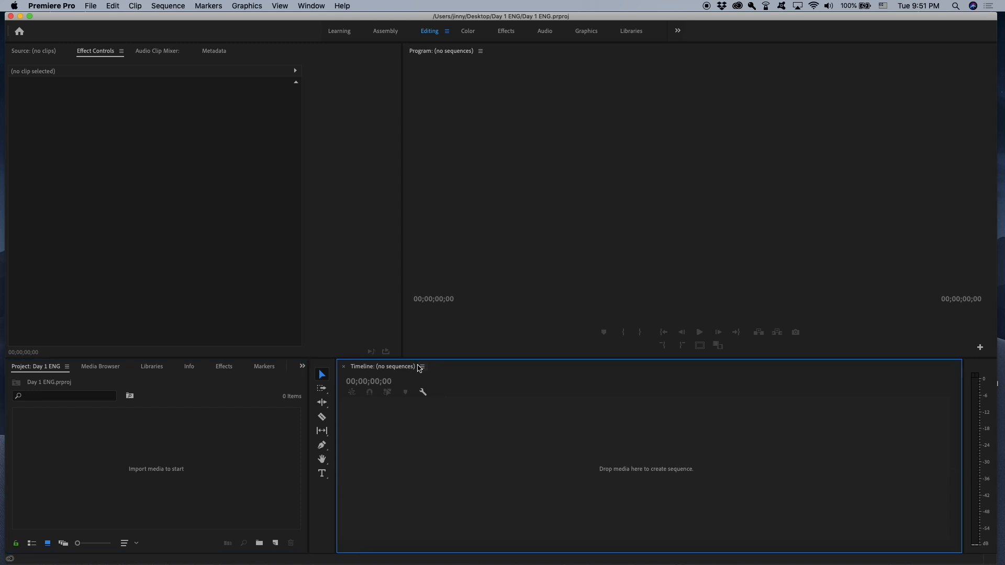
pyautogui.click(151, 435)
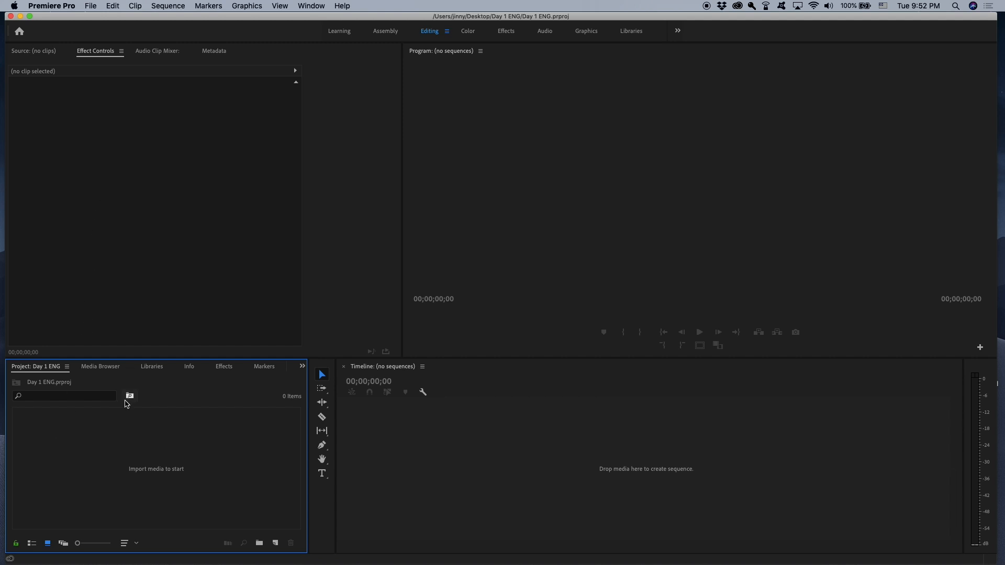
pyautogui.click(149, 267)
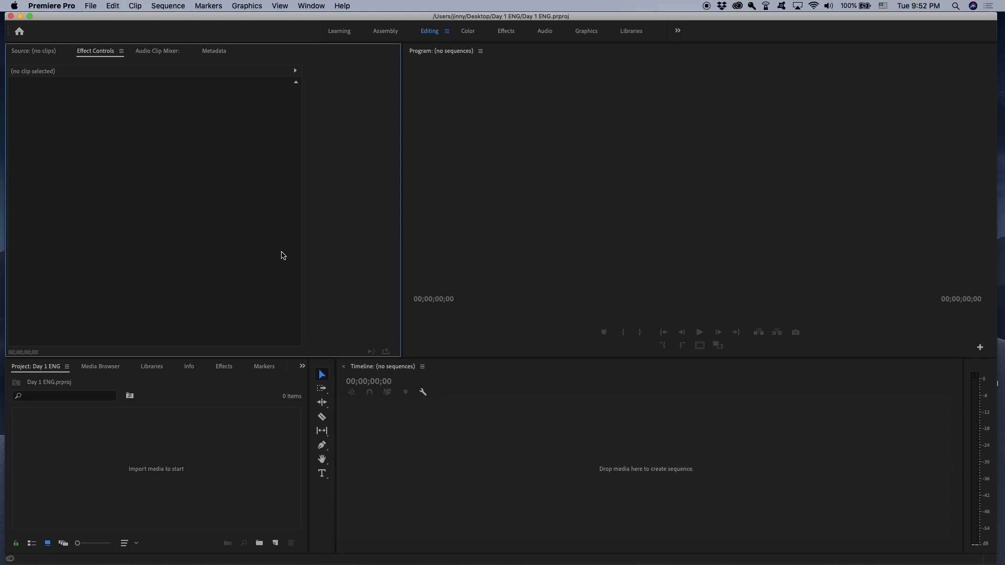
pyautogui.click(495, 228)
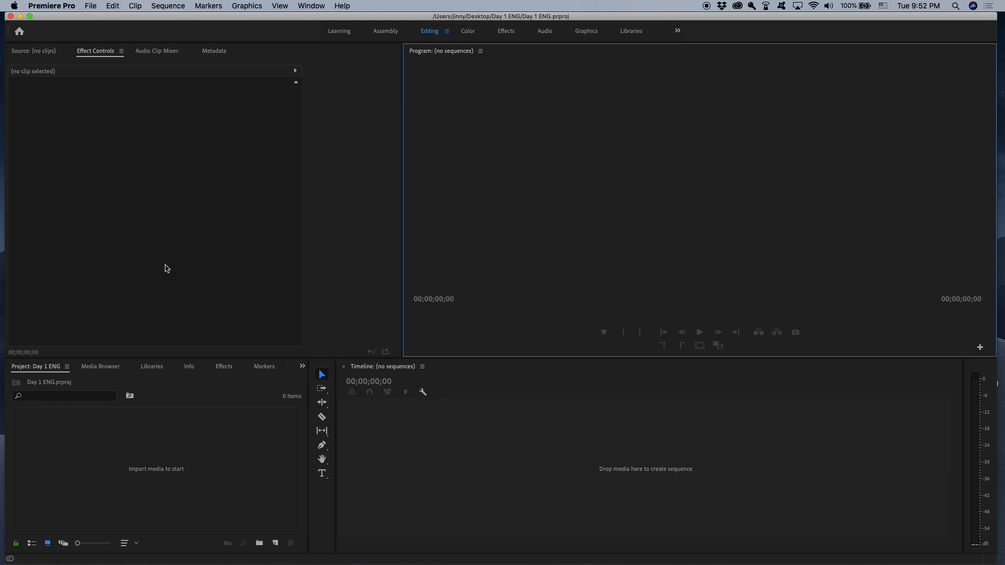
pyautogui.click(397, 436)
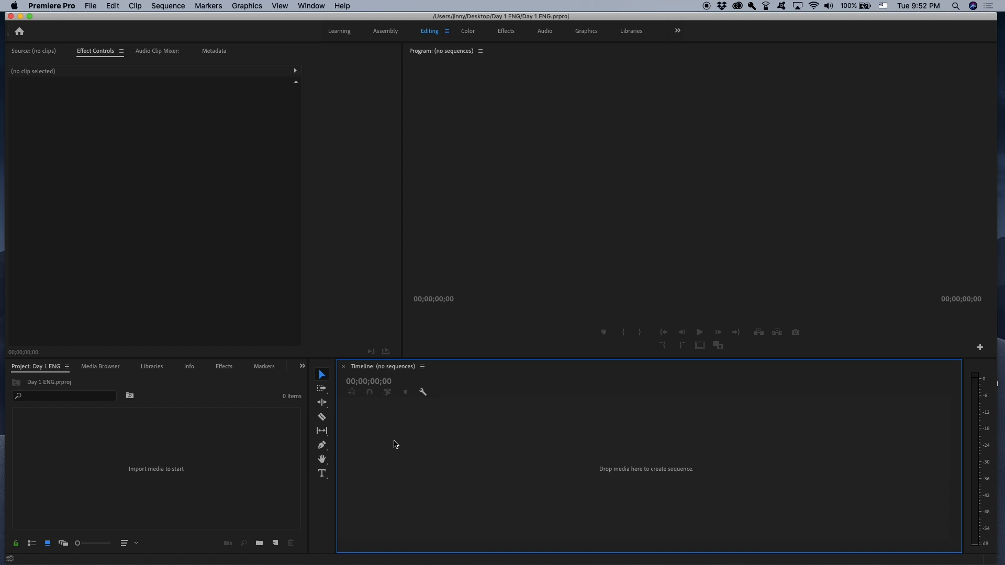
pyautogui.click(517, 258)
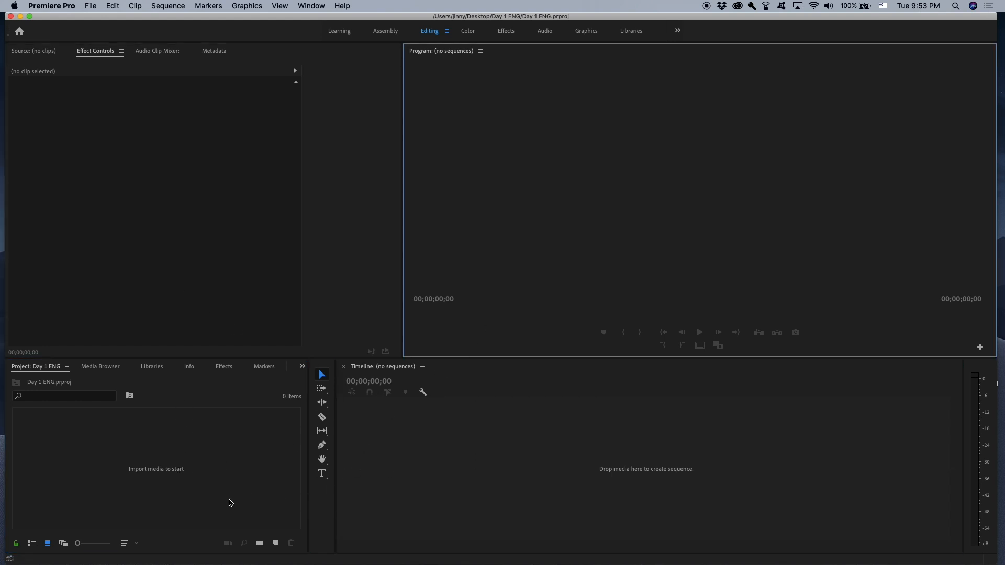
pyautogui.click(240, 471)
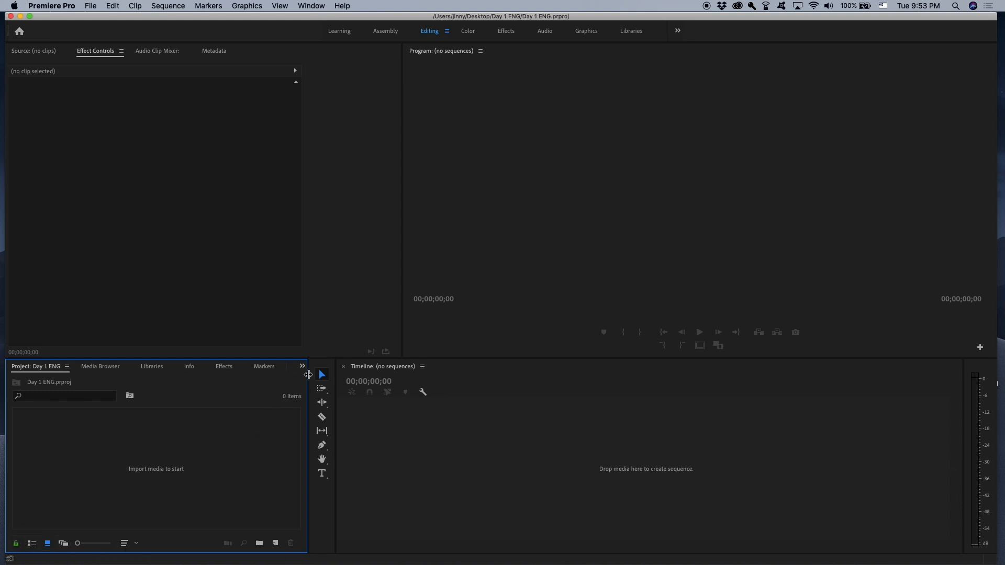
pyautogui.click(192, 182)
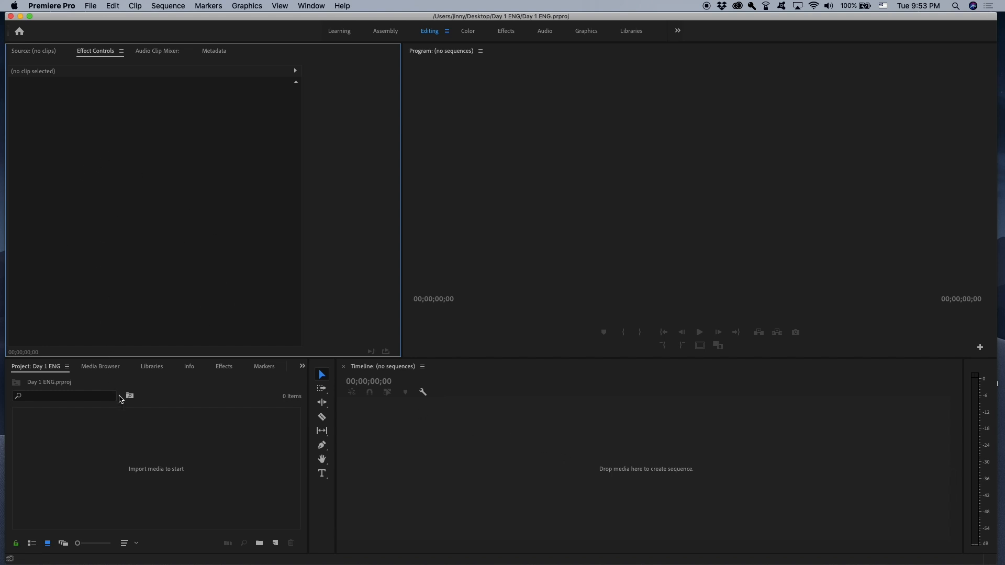
pyautogui.click(147, 442)
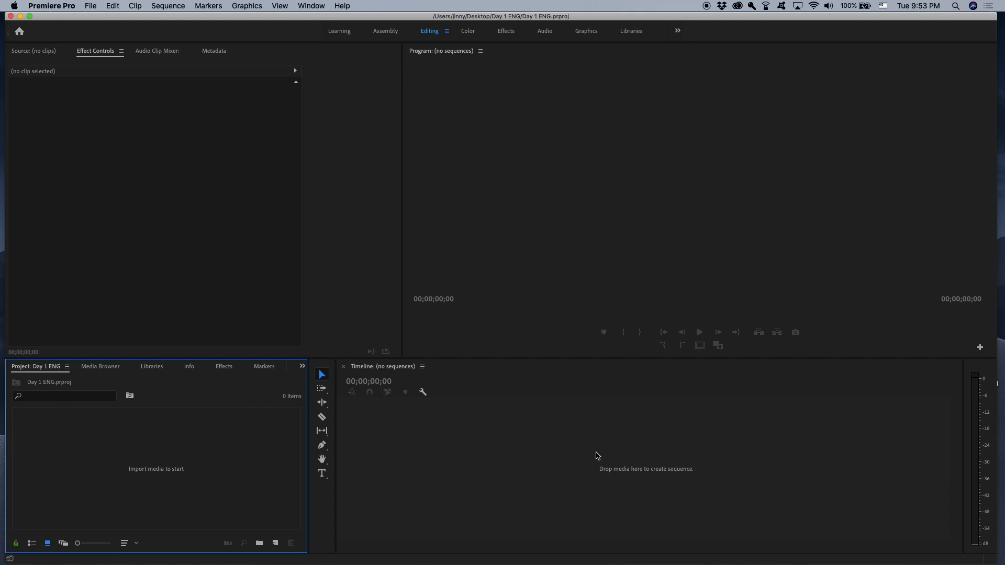
pyautogui.click(491, 448)
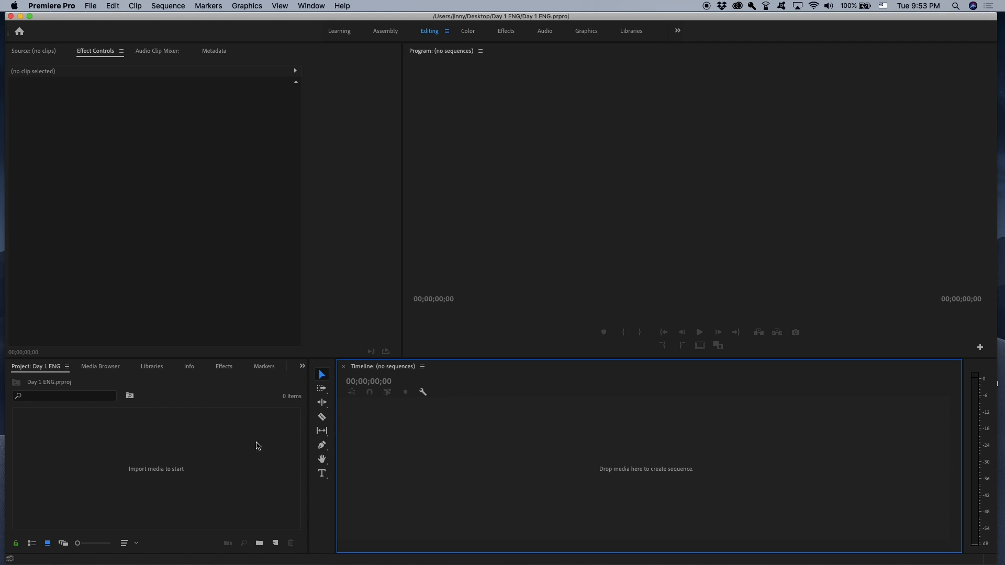
# Step: Import candlelight01.mov into the project from the Video source folder inside Editing Class on the Desktop
pyautogui.click(124, 438)
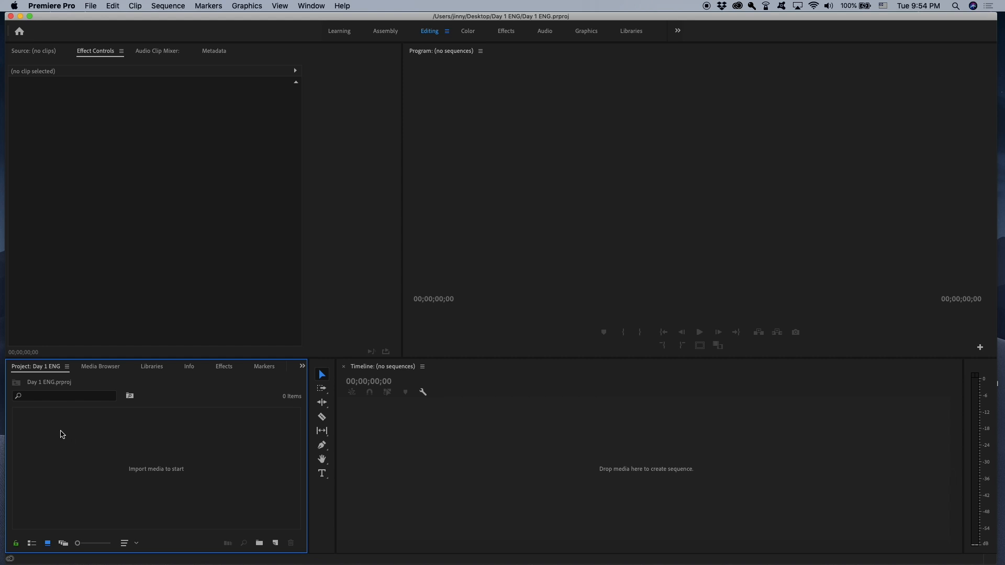
pyautogui.rightClick(93, 441)
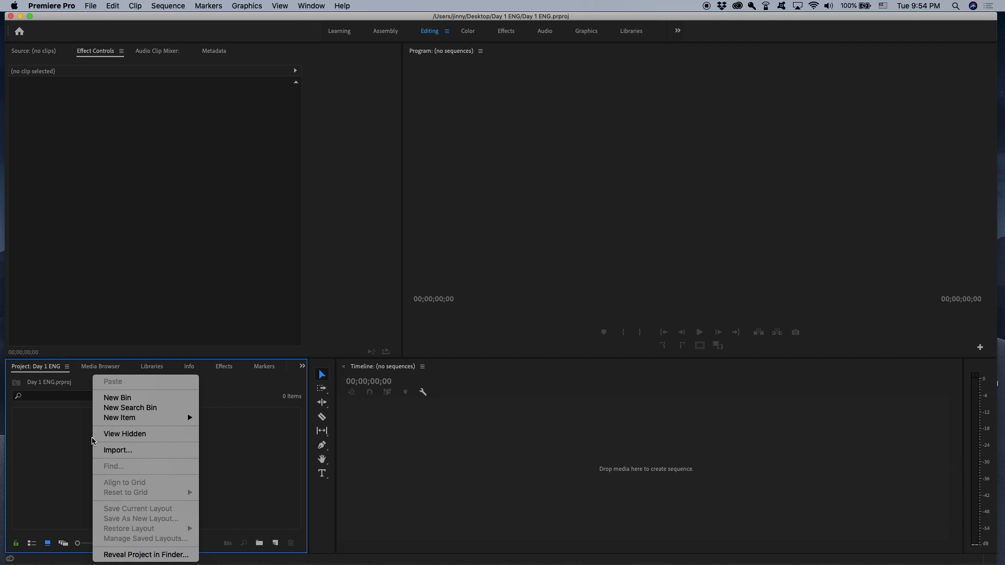
pyautogui.click(141, 453)
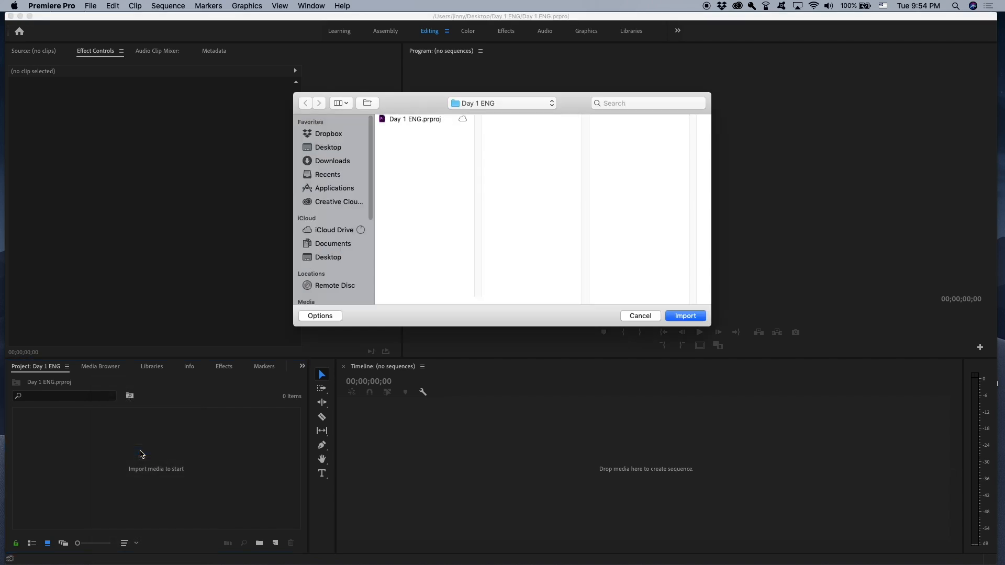
pyautogui.click(333, 149)
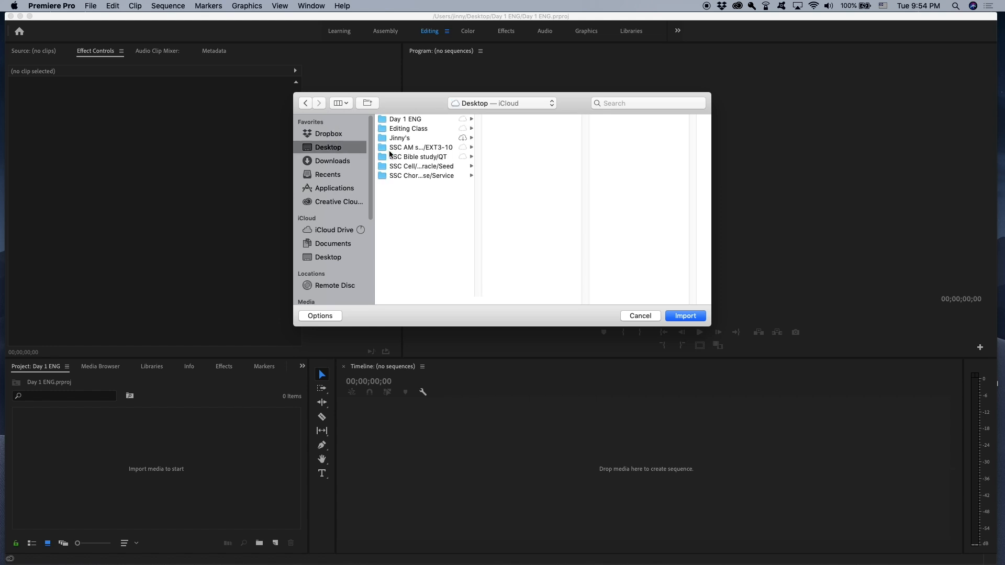
pyautogui.click(418, 129)
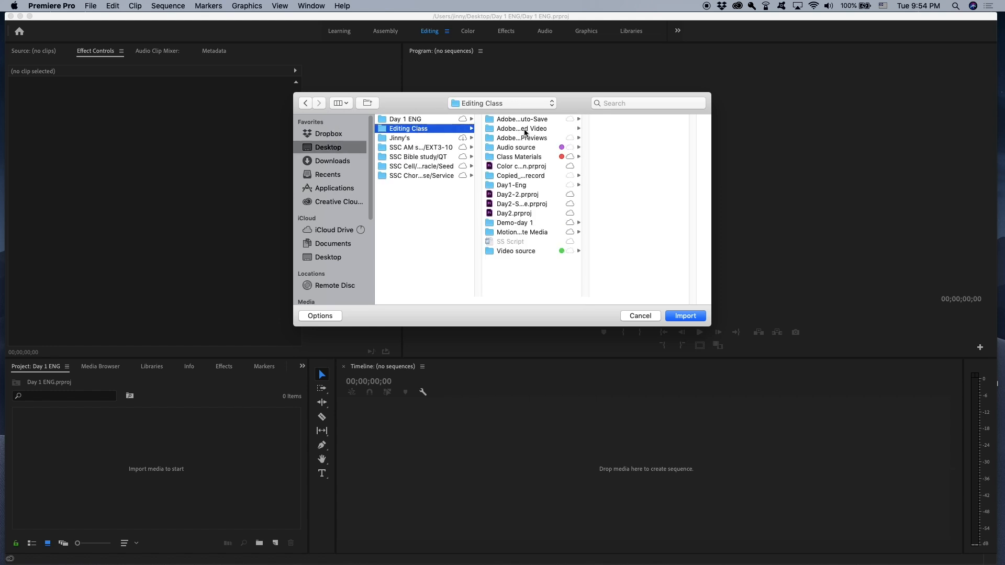
pyautogui.click(531, 252)
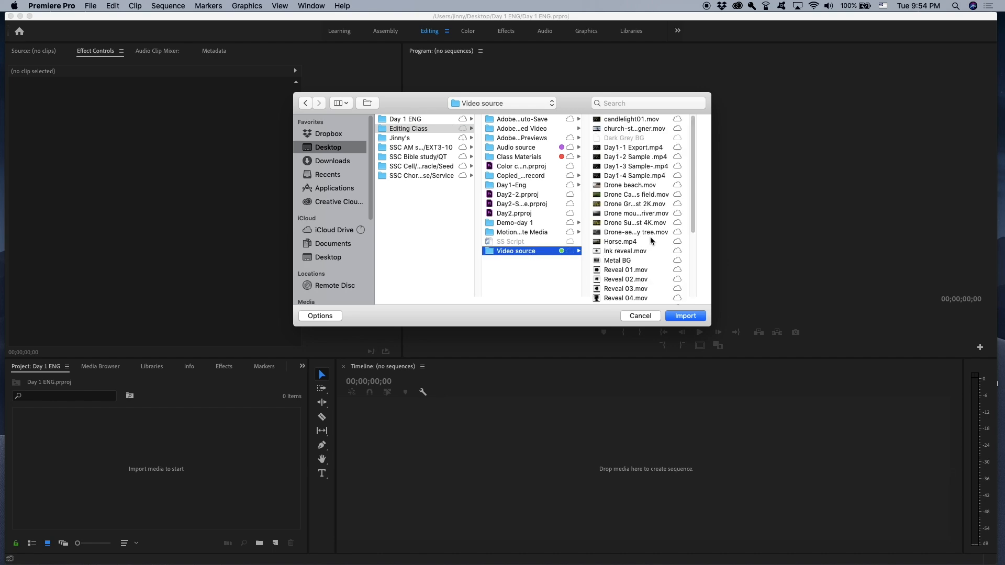
pyautogui.click(628, 121)
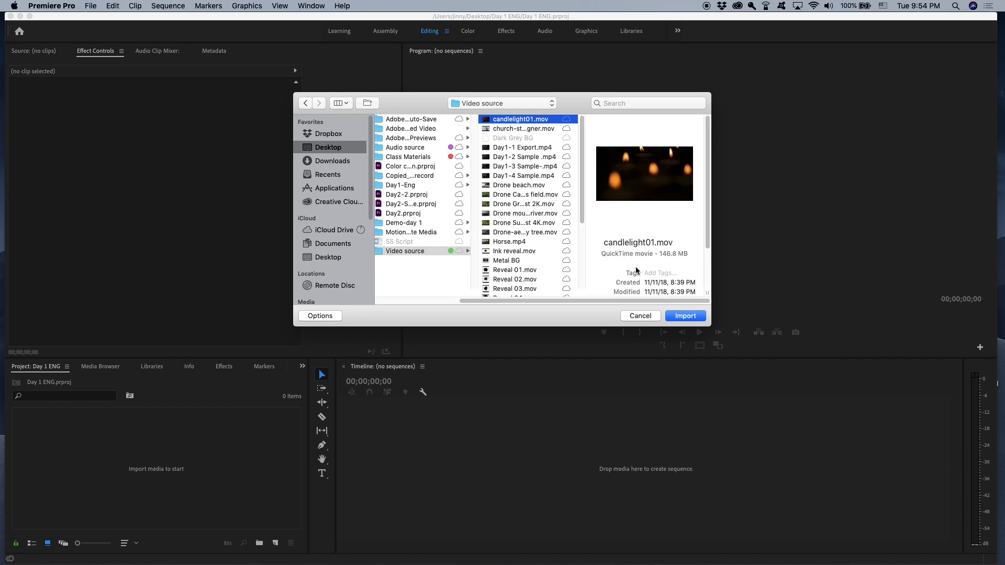
pyautogui.click(688, 316)
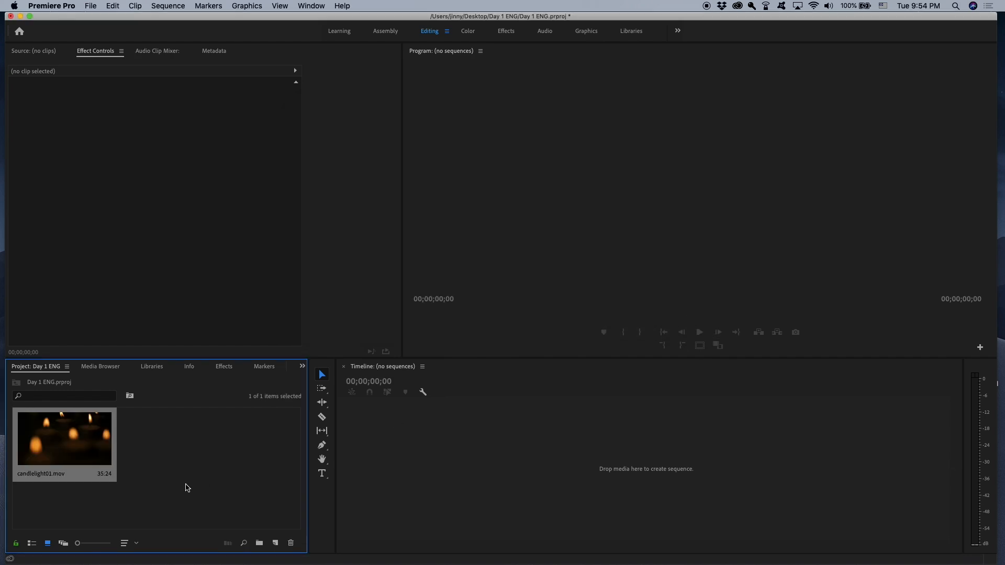
# Step: Import CLAUDE DEBUSSY CLAIR DE LUNE.mp3 from the Audio source folder inside Editing Class on the Desktop
pyautogui.rightClick(178, 437)
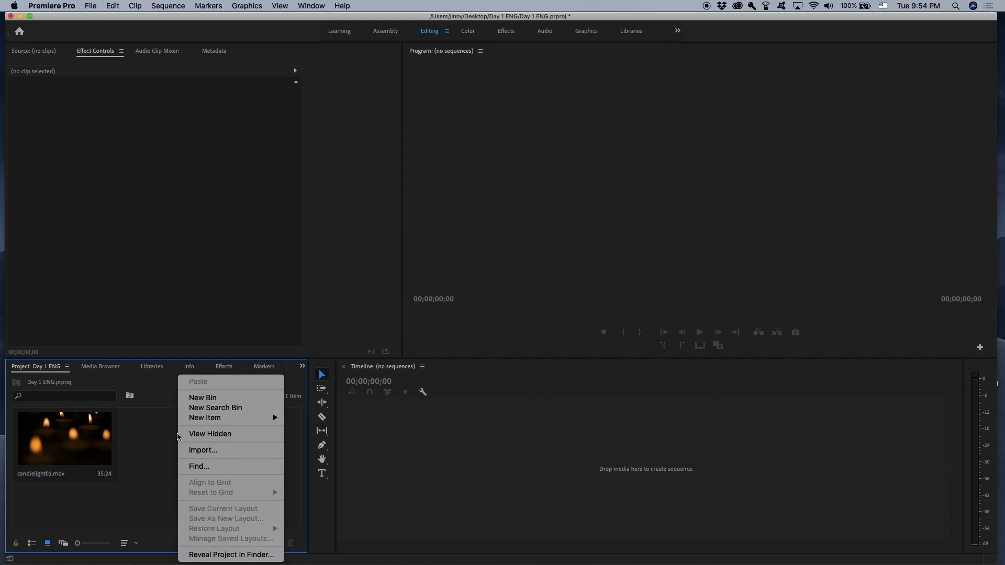
pyautogui.click(203, 450)
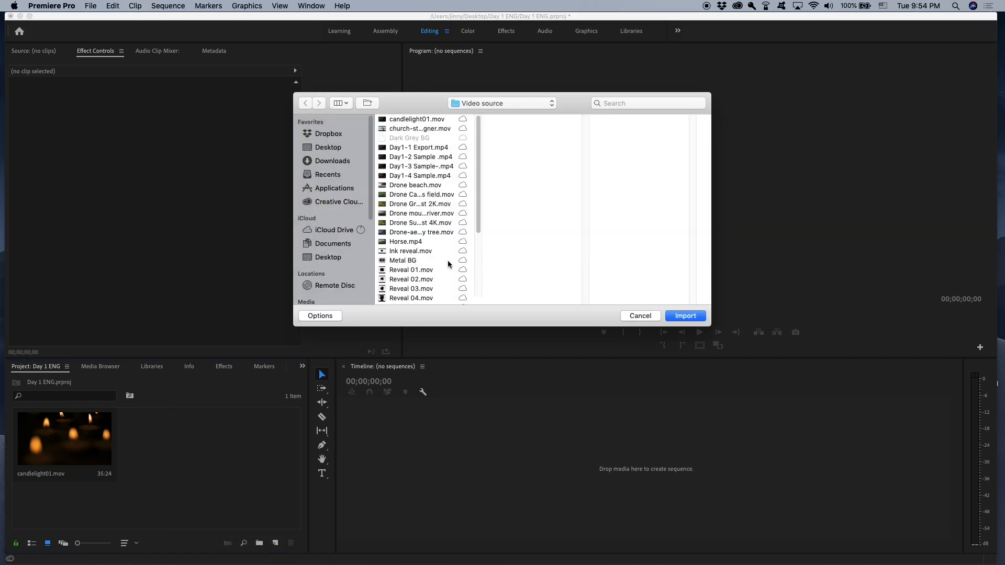
pyautogui.click(332, 149)
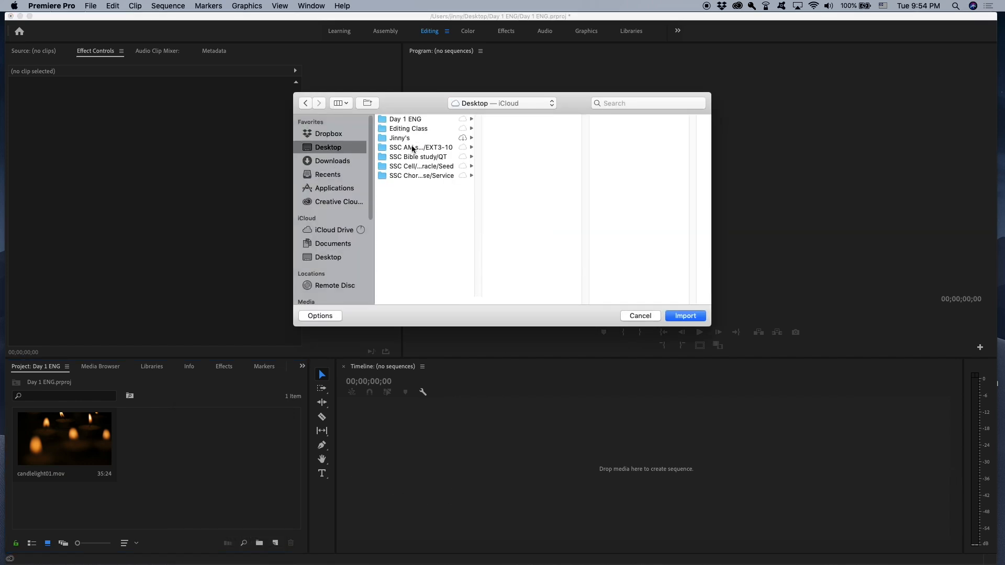
pyautogui.click(420, 129)
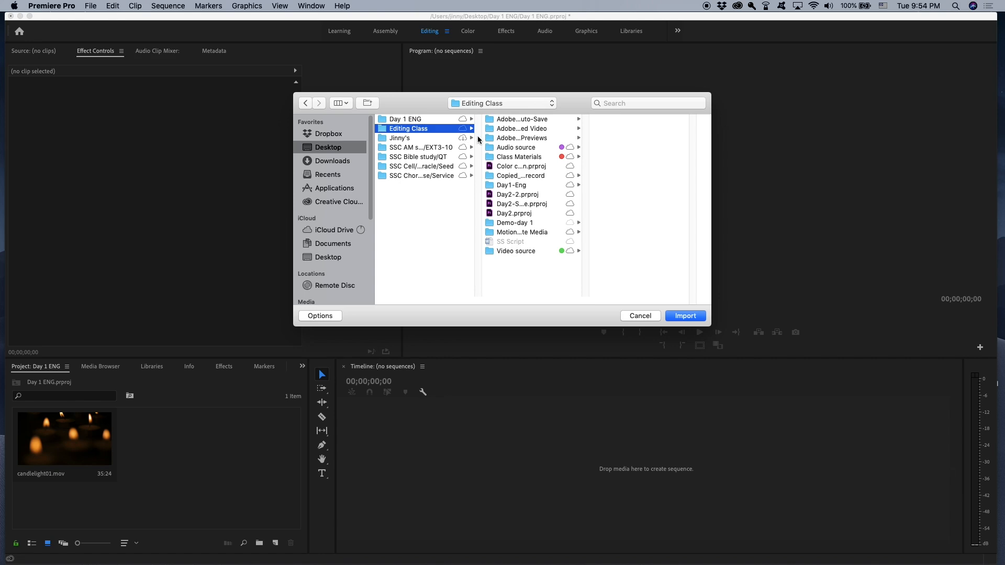
pyautogui.click(516, 149)
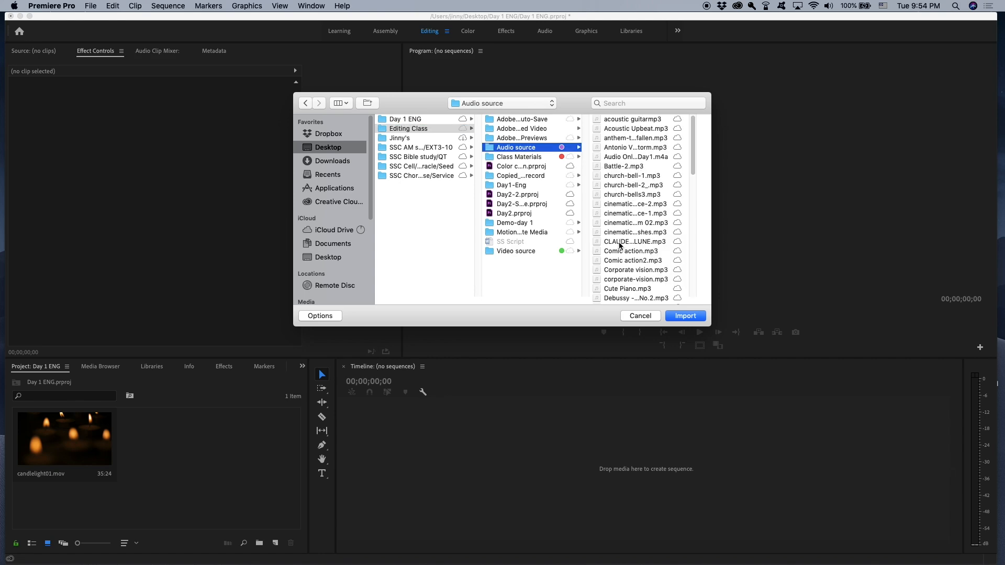
pyautogui.moveTo(693, 169); pyautogui.dragTo(692, 187)
pyautogui.click(625, 191)
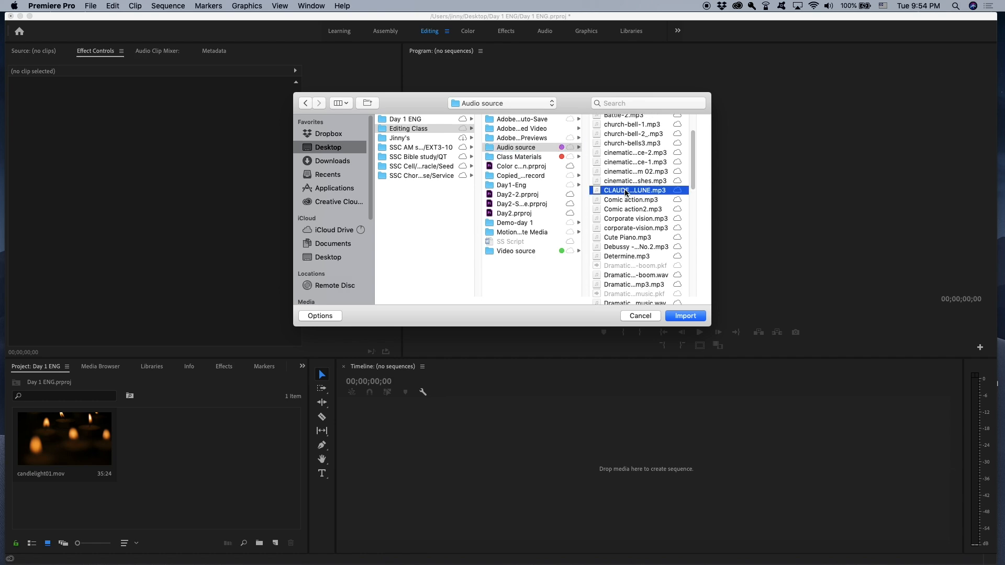
pyautogui.click(687, 316)
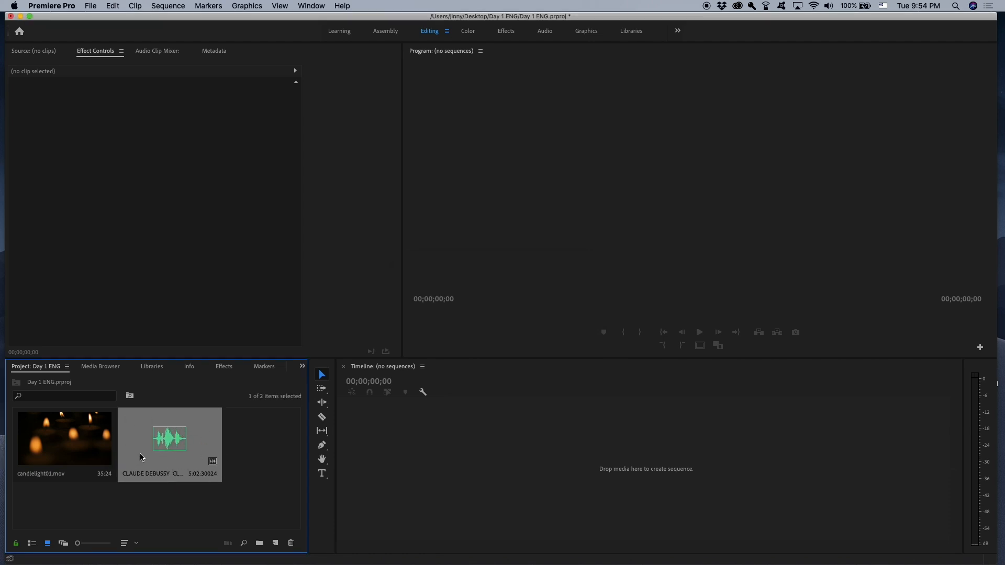
# Step: Undo the imports of the Clair de Lune audio and candlelight01.mov
pyautogui.click(90, 458)
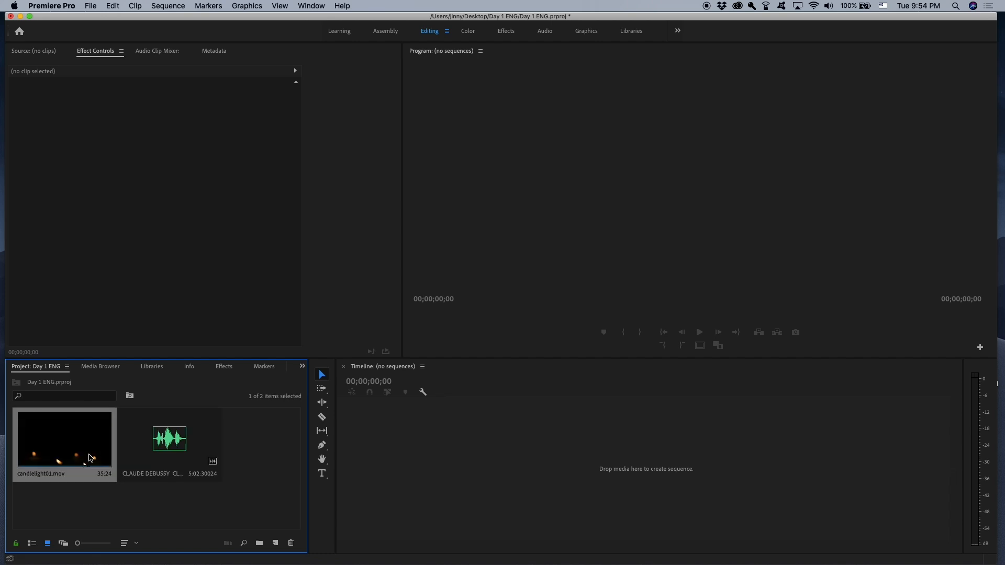
pyautogui.click(165, 468)
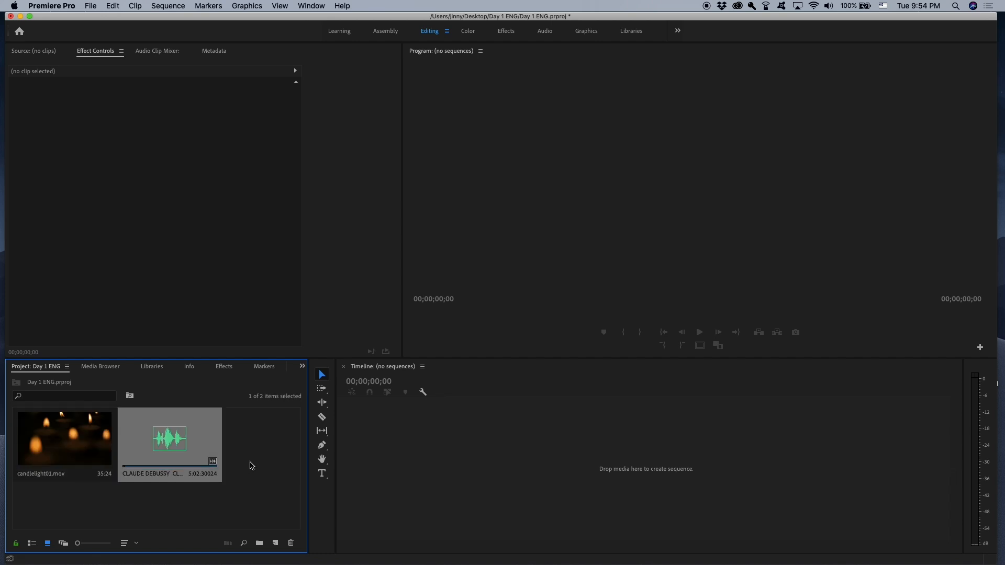
pyautogui.press('super+z')
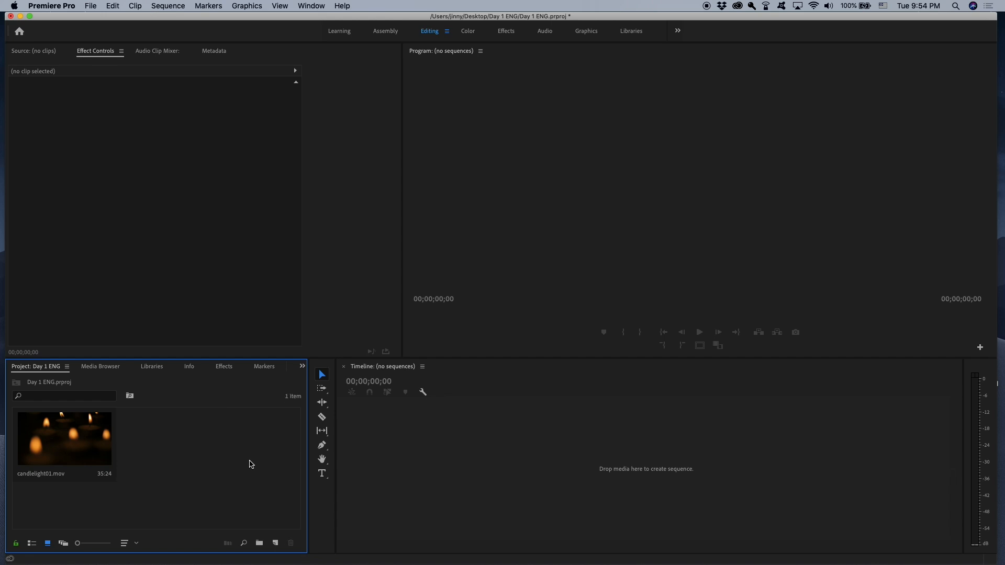
pyautogui.press('super+z')
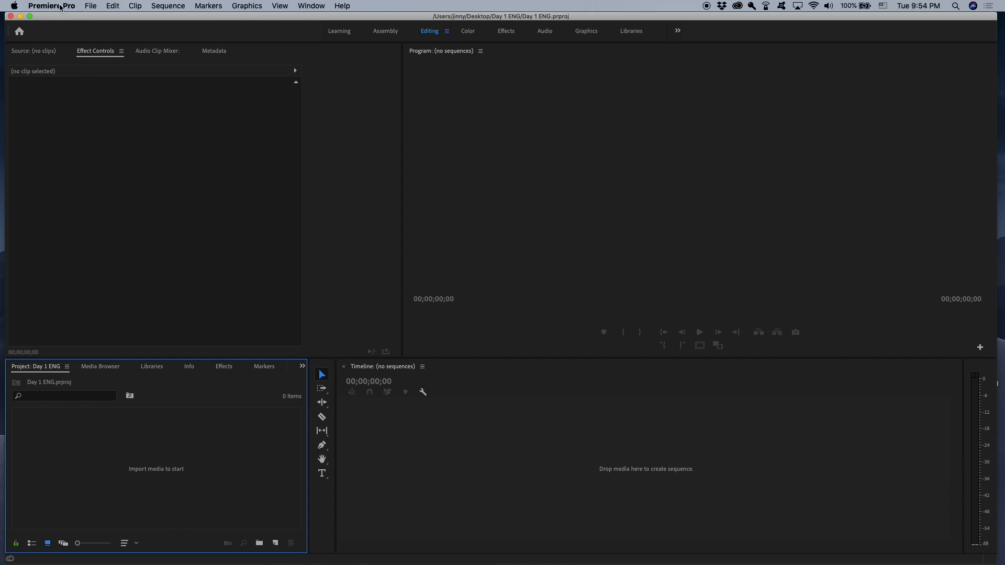
# Step: Import CLAUDE DEBUSSY CLAIR DE LUNE.mp3 from the Audio source folder into the empty project
pyautogui.click(92, 7)
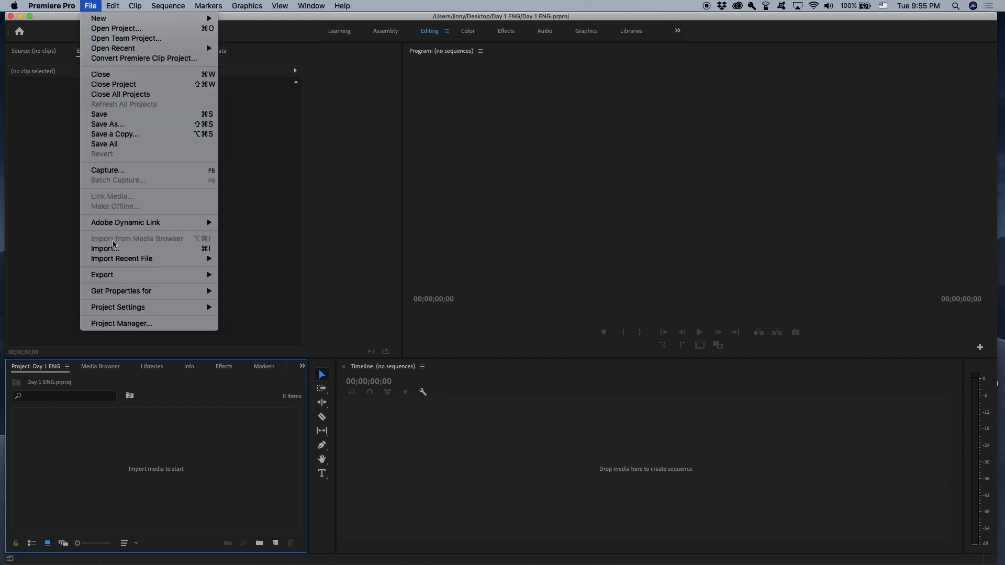
pyautogui.click(132, 254)
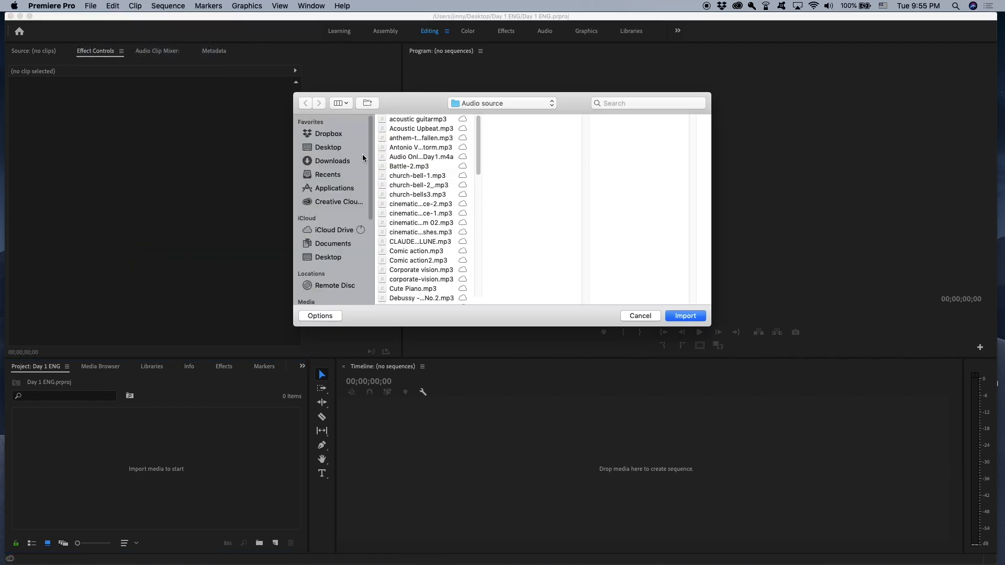
pyautogui.click(419, 243)
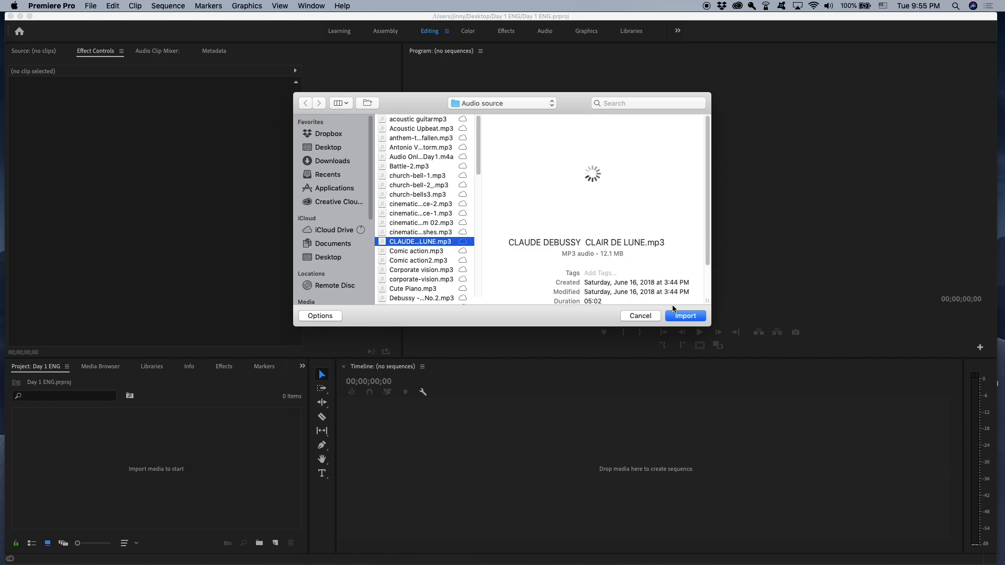
pyautogui.click(690, 318)
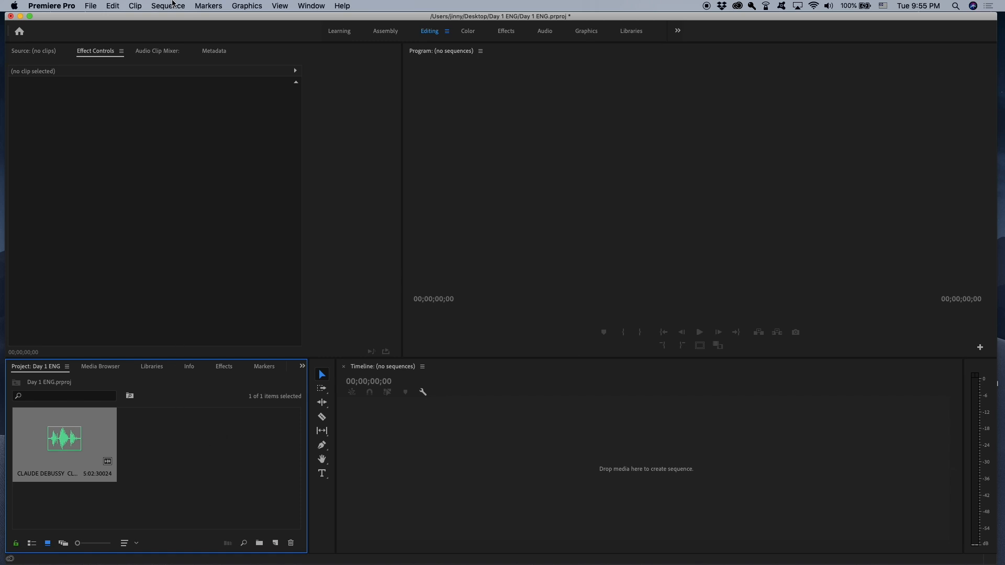
# Step: Import candlelight01.mov from the Video source folder inside Editing Class on the Desktop, and save the project
pyautogui.click(90, 6)
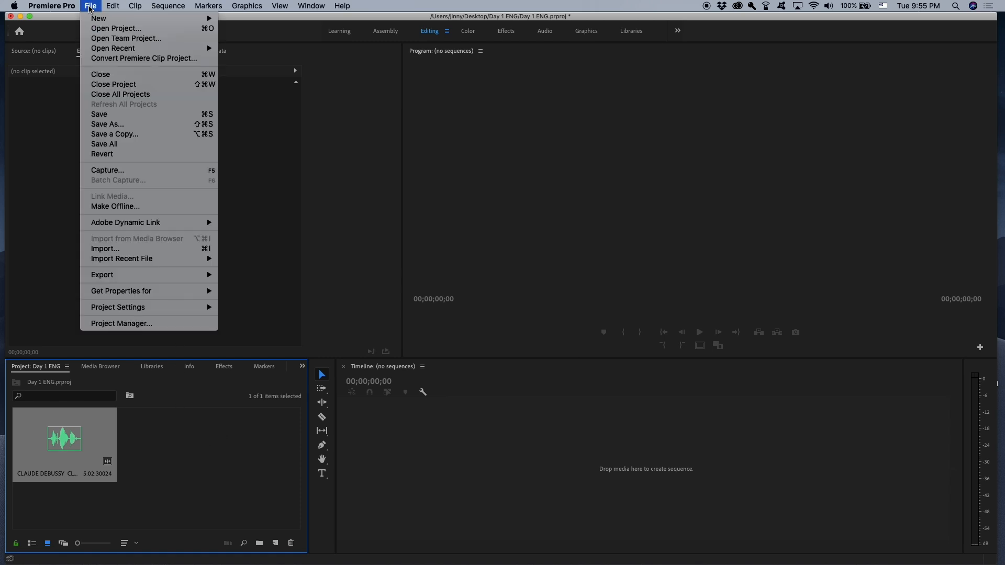
pyautogui.click(126, 249)
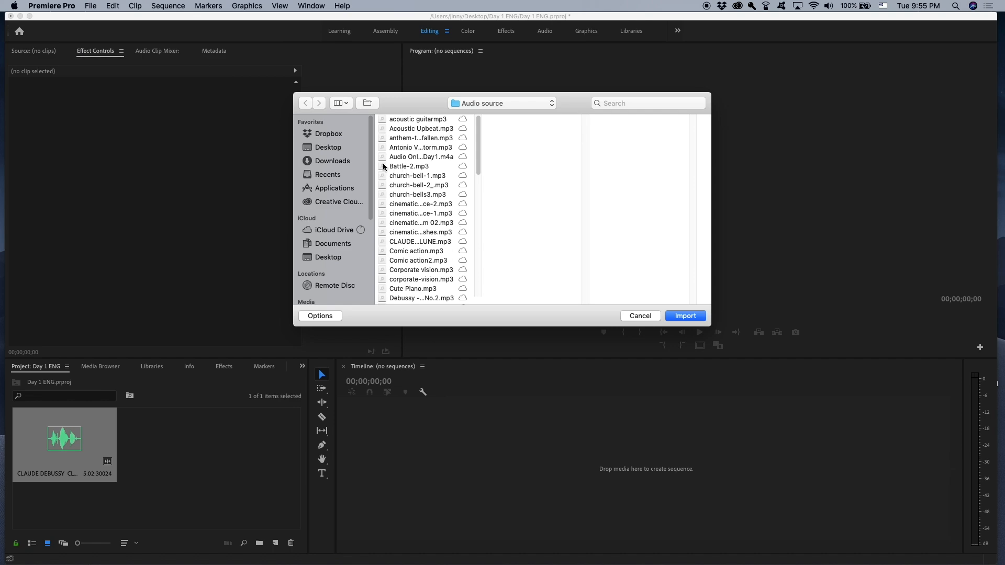
pyautogui.click(333, 149)
pyautogui.click(409, 129)
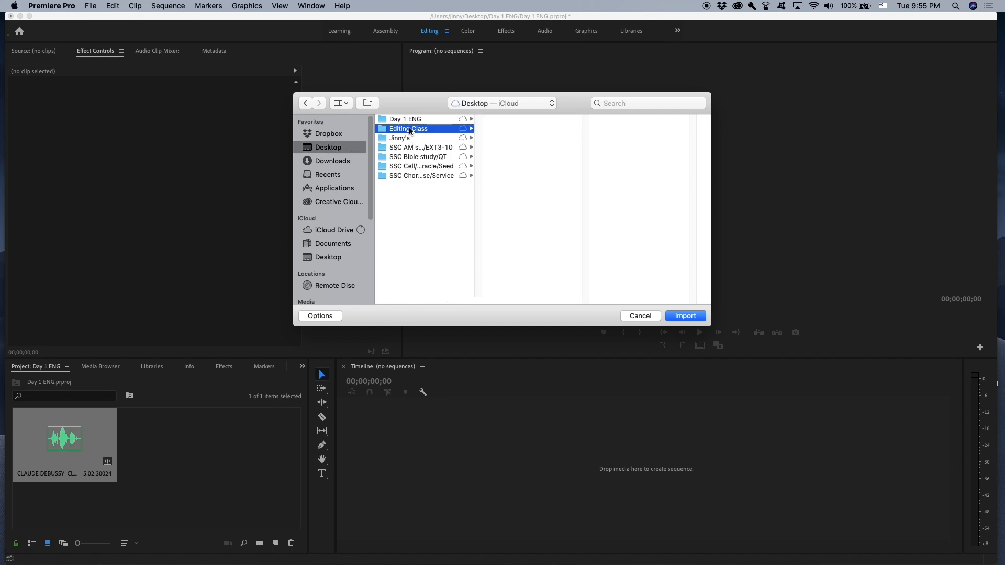
pyautogui.click(520, 251)
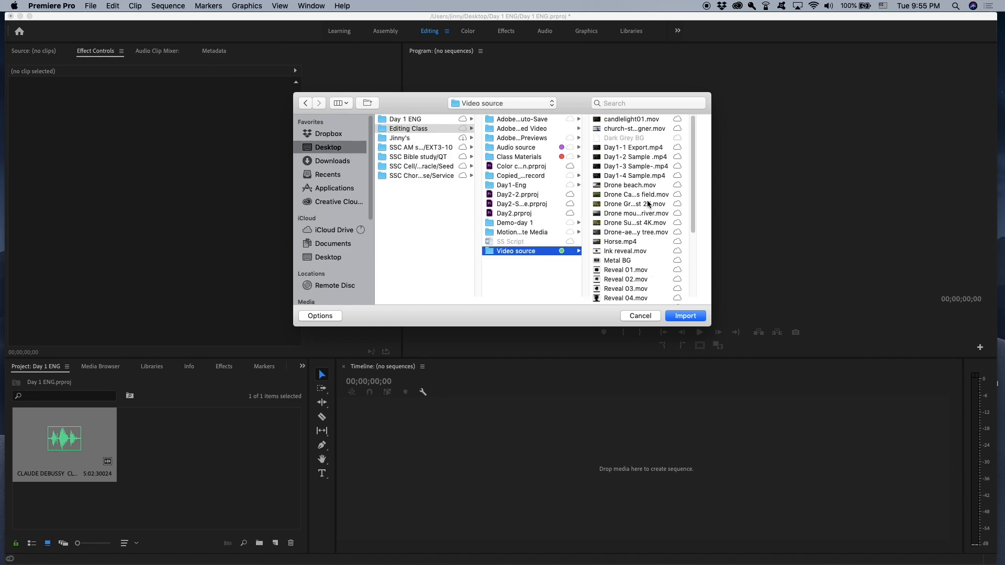
pyautogui.click(635, 120)
pyautogui.click(686, 316)
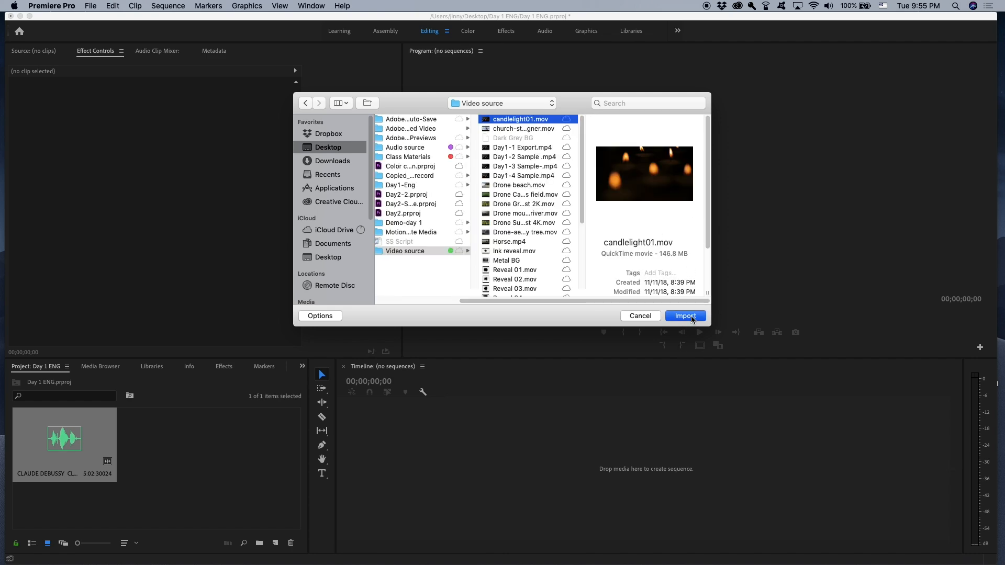
pyautogui.press('super+s')
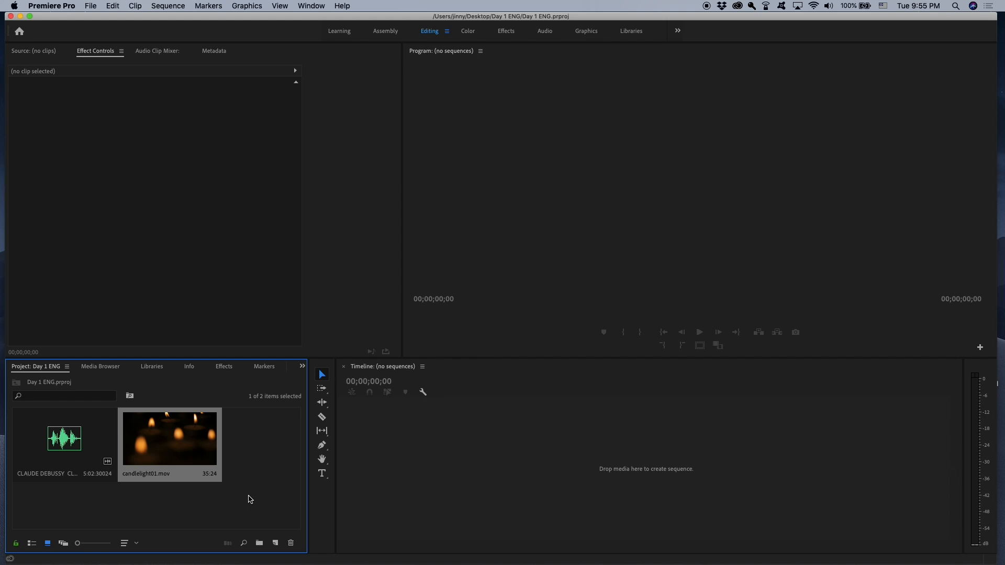
# Step: Remove both the candlelight video and the Clair de Lune audio from the project
pyautogui.press('Delete')
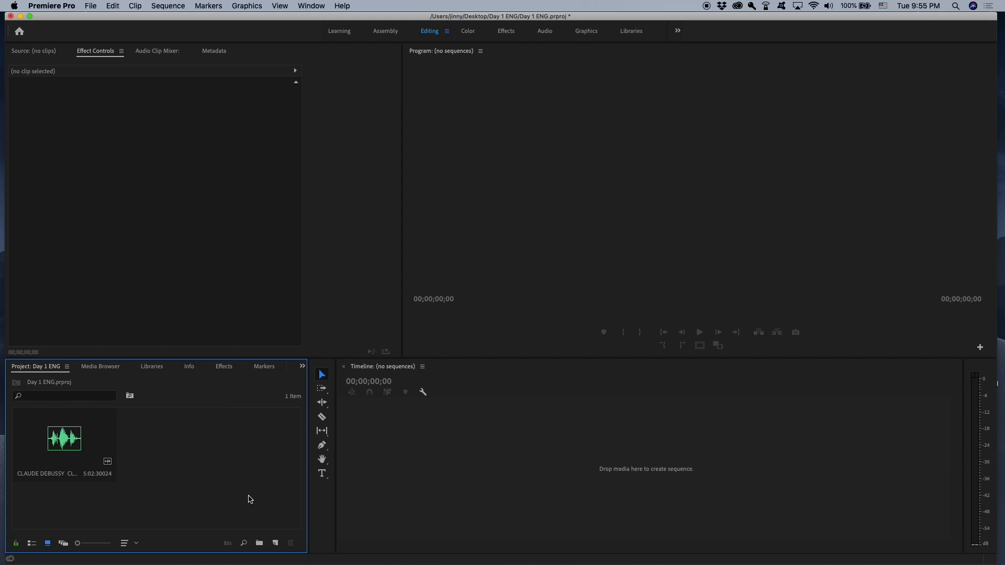
pyautogui.press('Delete')
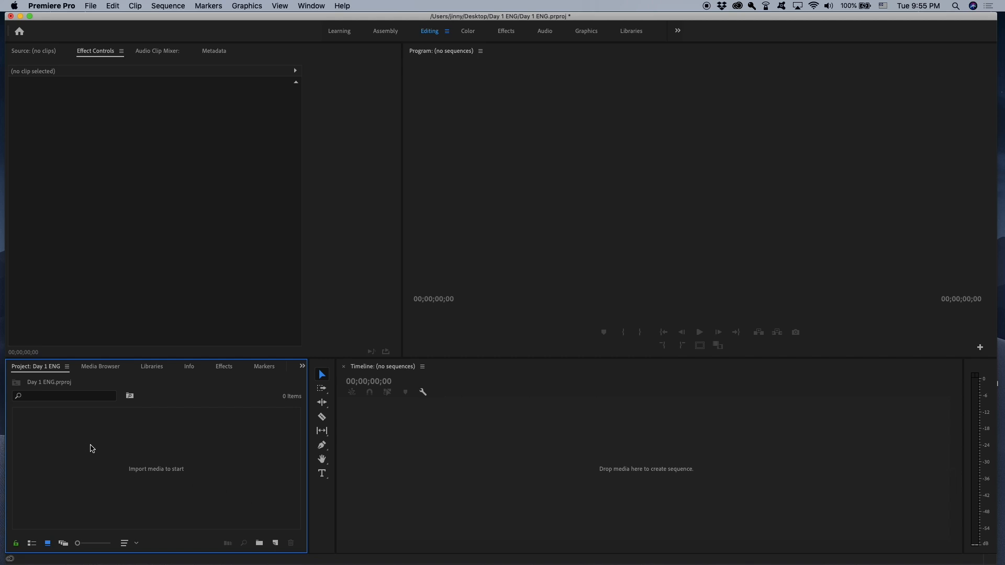
# Step: Import candlelight01.mov from the Video source folder into the empty project
pyautogui.doubleClick(91, 449)
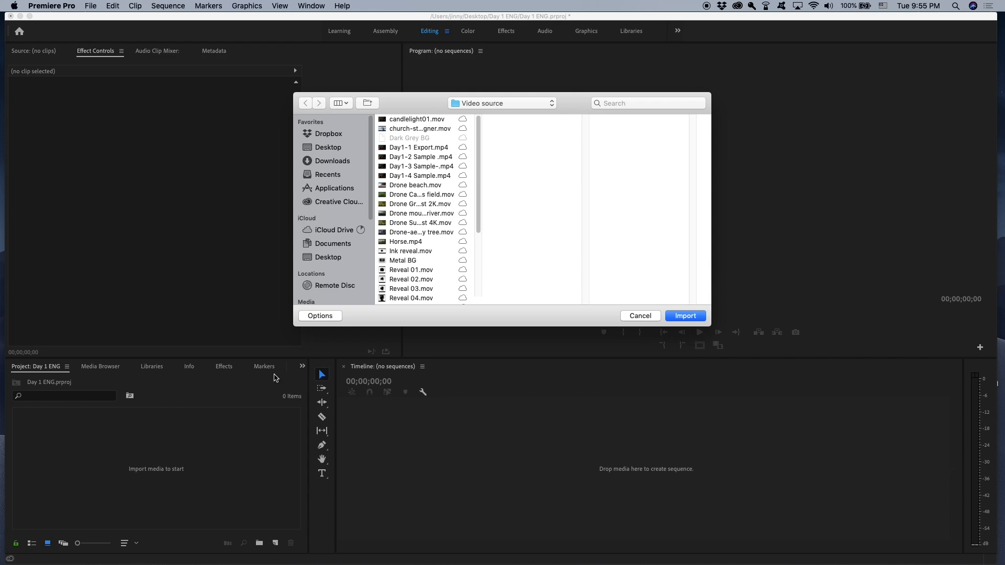
pyautogui.moveTo(481, 184); pyautogui.dragTo(482, 150)
pyautogui.click(425, 120)
pyautogui.click(684, 315)
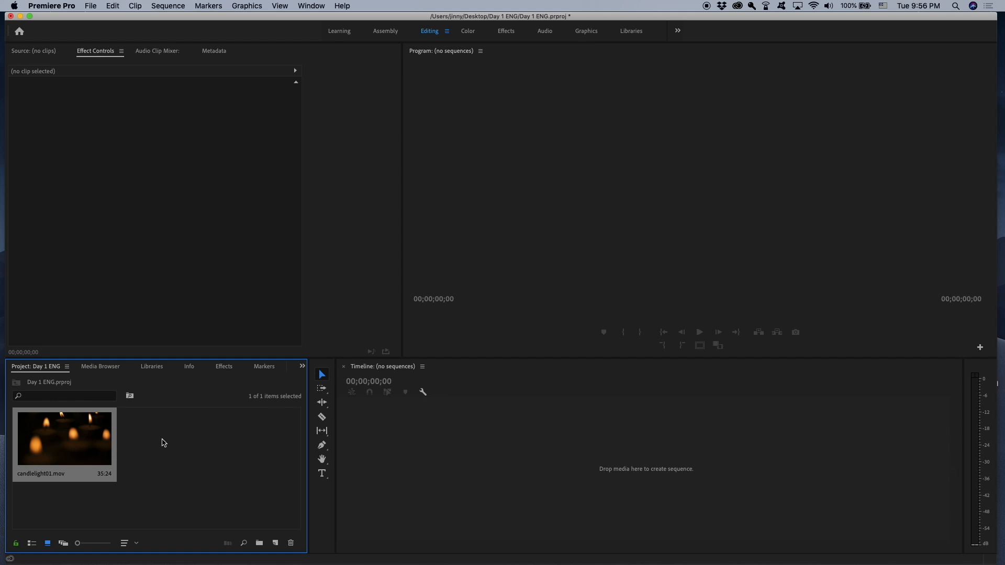
# Step: Add CLAUDE DEBUSSY CLAIR DE LUNE.mp3 to the project from the Audio source folder inside Editing Class on the Desktop
pyautogui.doubleClick(162, 440)
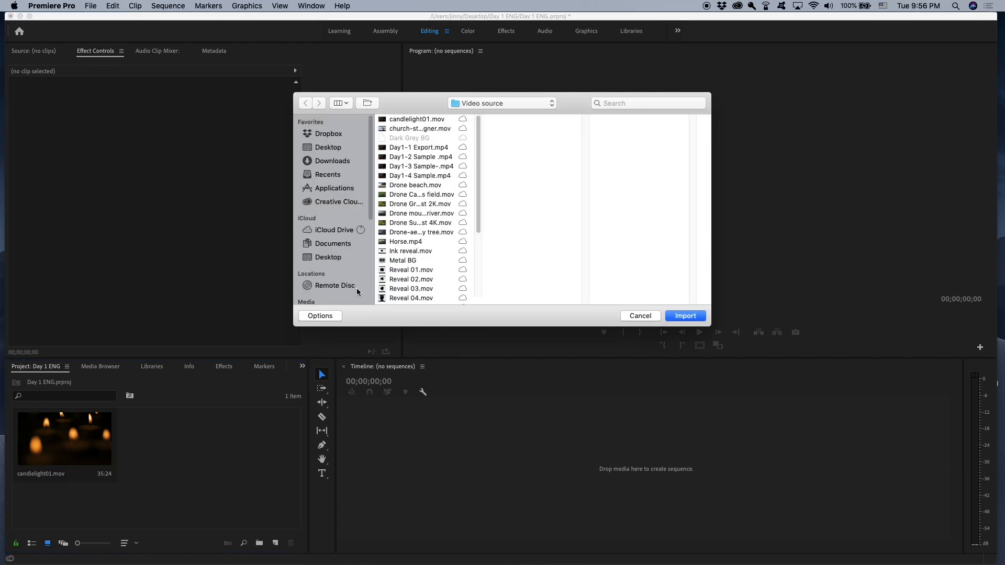
pyautogui.click(335, 147)
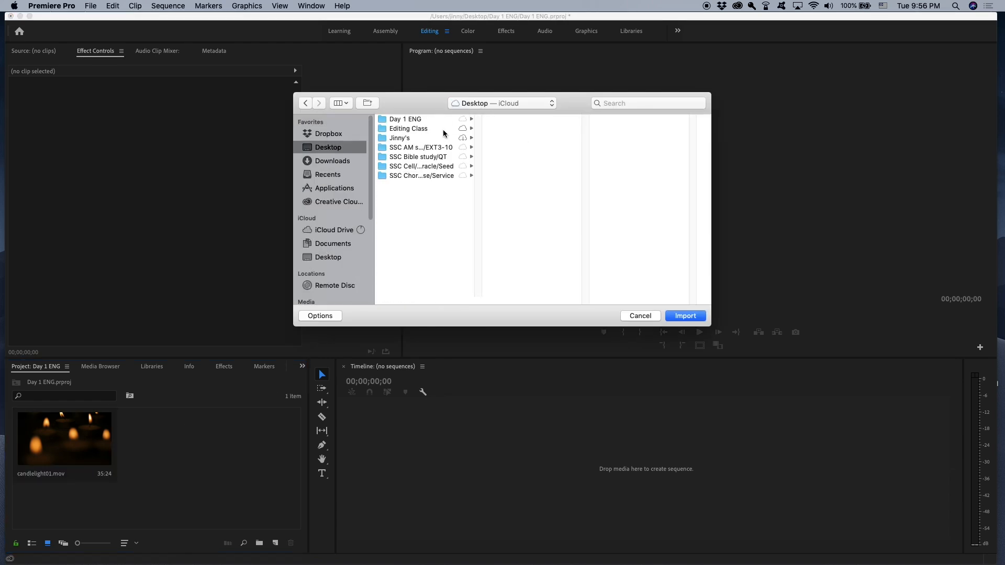
pyautogui.click(421, 131)
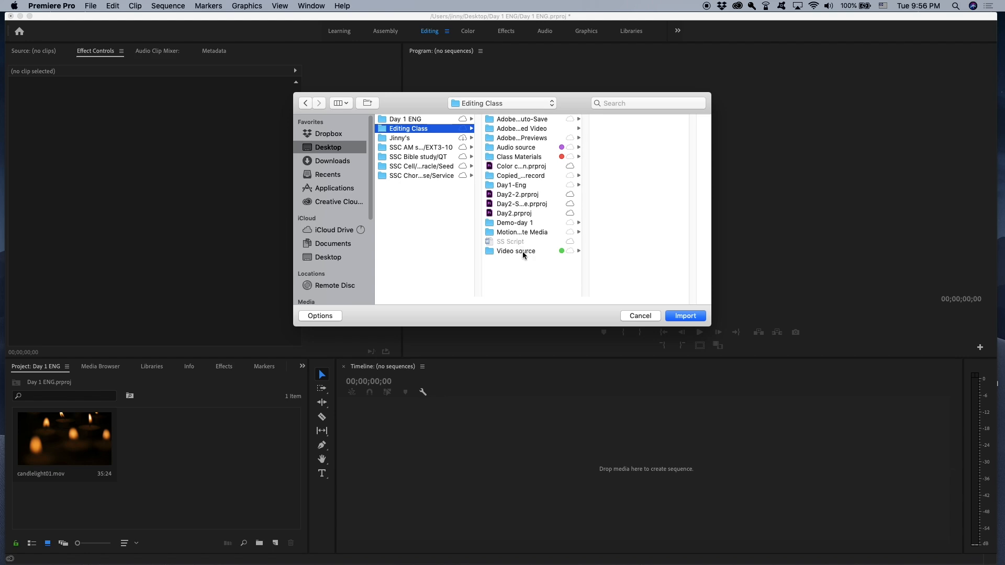
pyautogui.click(516, 148)
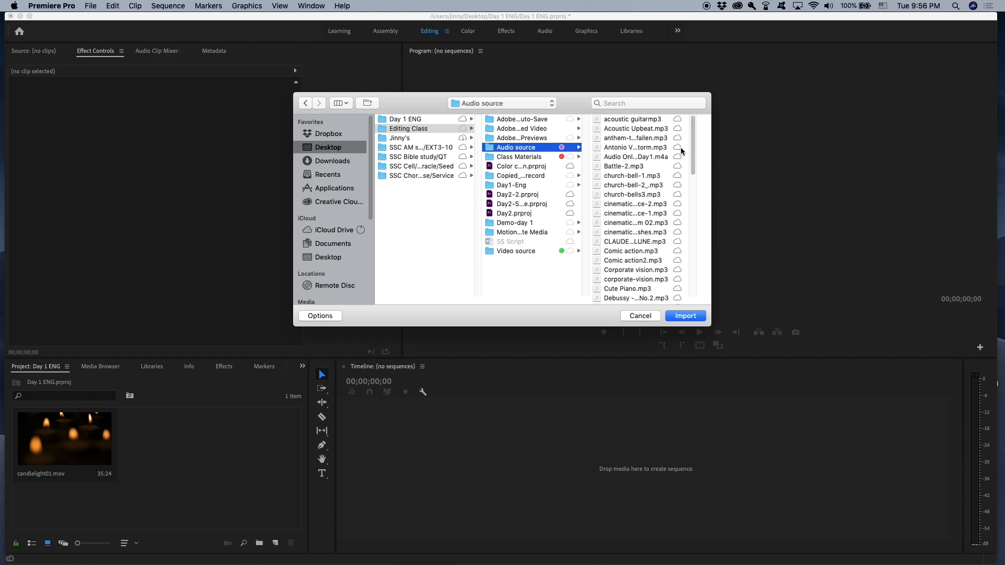
pyautogui.click(620, 241)
pyautogui.click(686, 316)
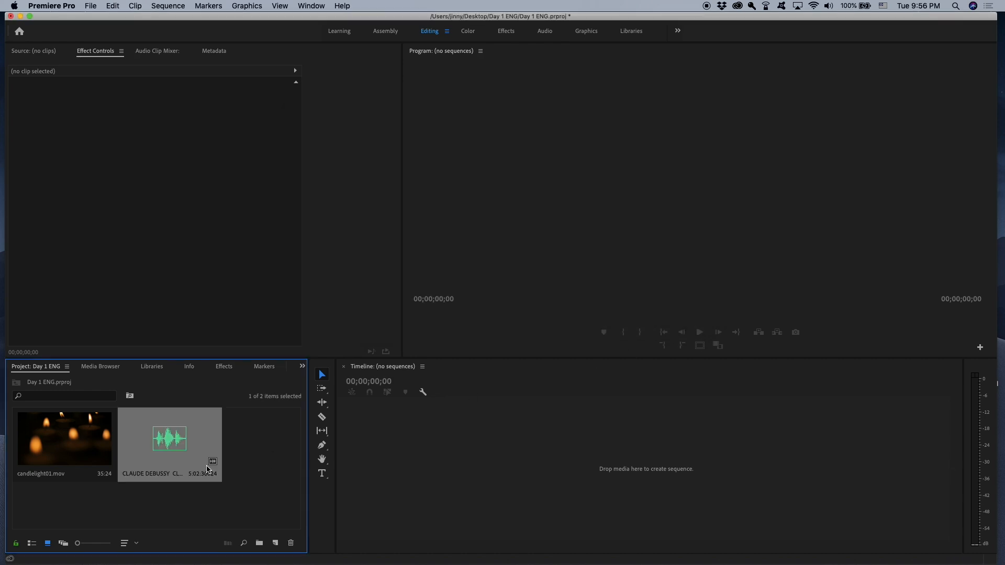
# Step: Save the project with both imported clips and switch the project items to list view
pyautogui.click(260, 461)
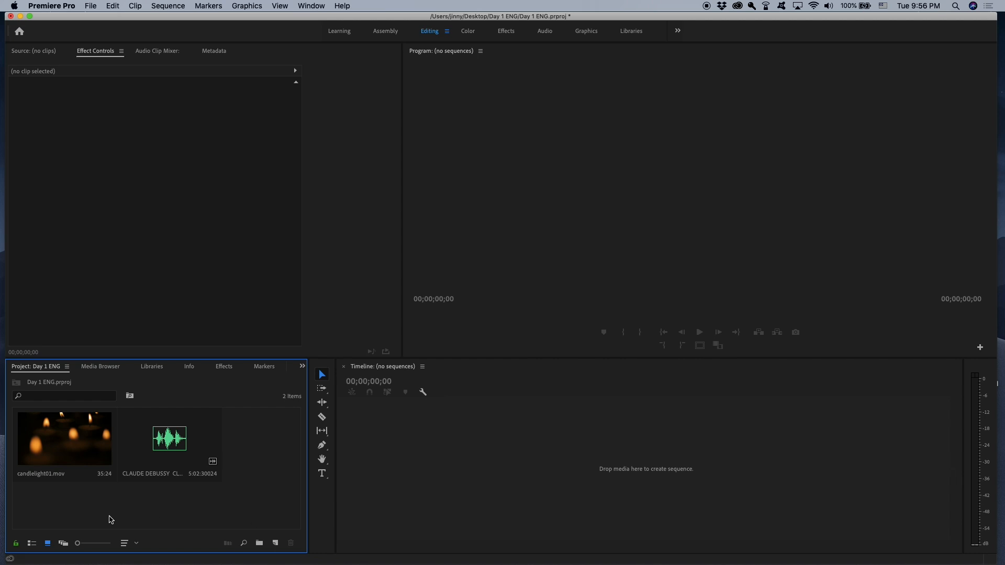
pyautogui.click(72, 427)
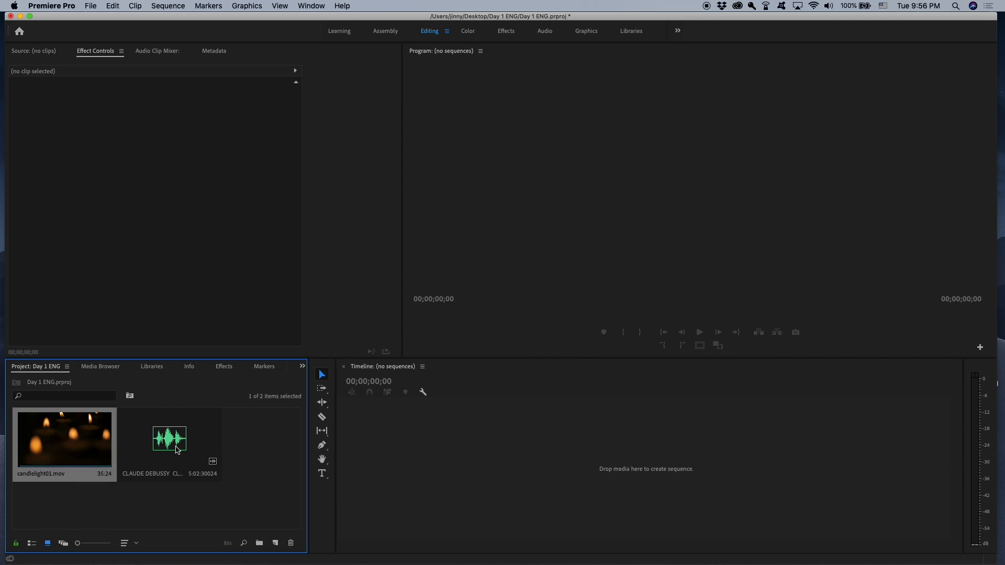
pyautogui.click(205, 429)
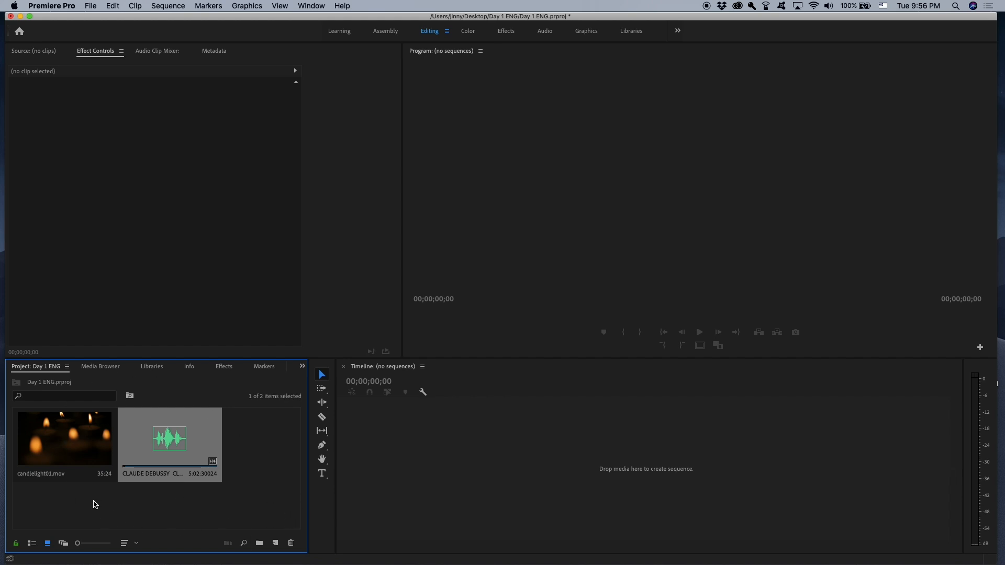
pyautogui.press('super+s')
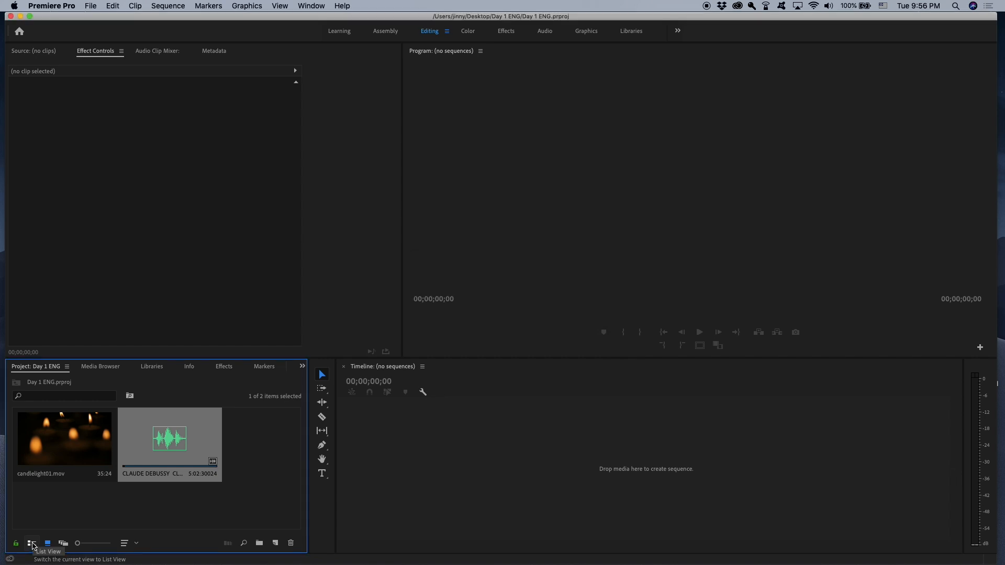
pyautogui.click(32, 544)
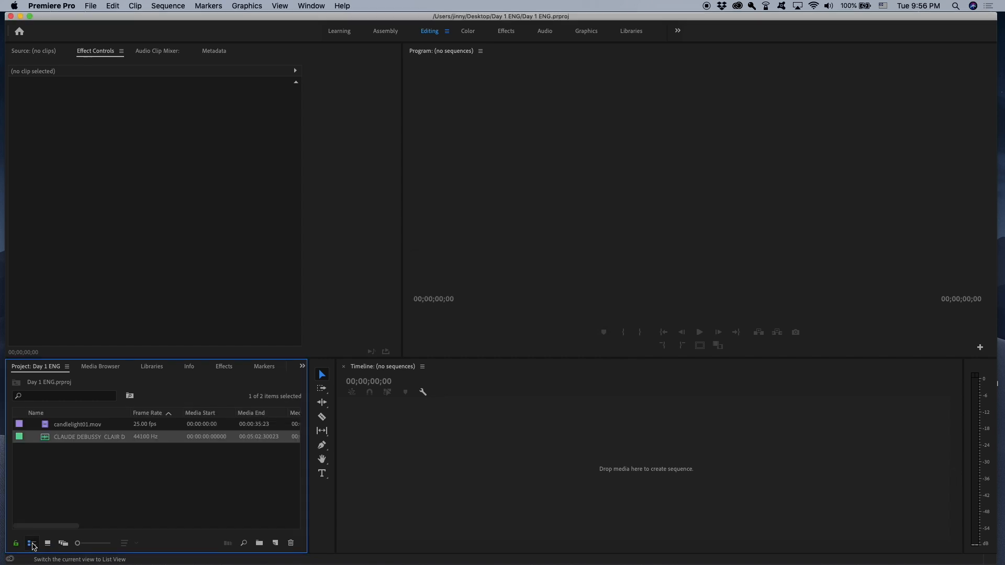
# Step: Switch the project items to icon view and open candlelight01.mov in the Source monitor
pyautogui.click(73, 426)
pyautogui.click(71, 437)
pyautogui.click(47, 543)
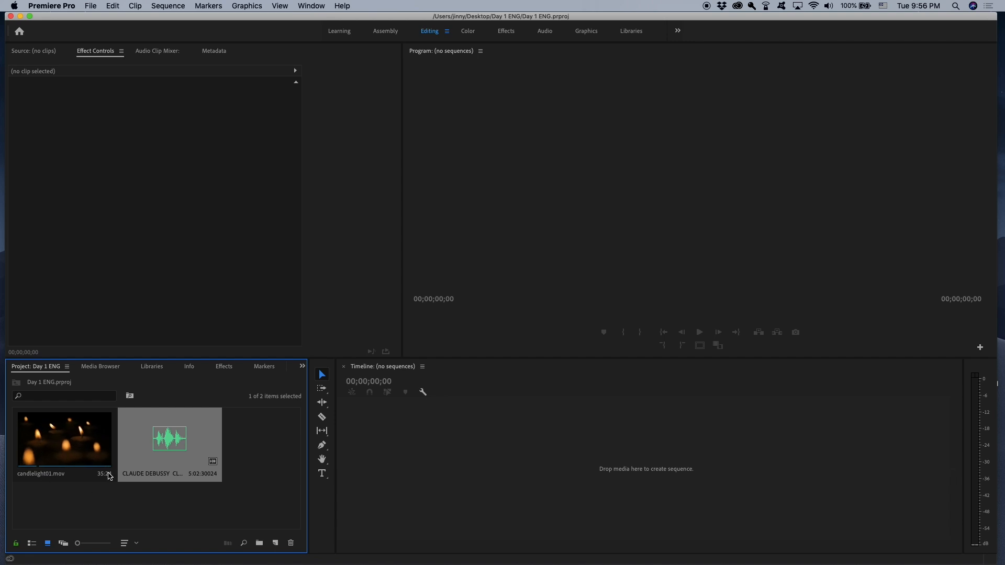
pyautogui.doubleClick(56, 437)
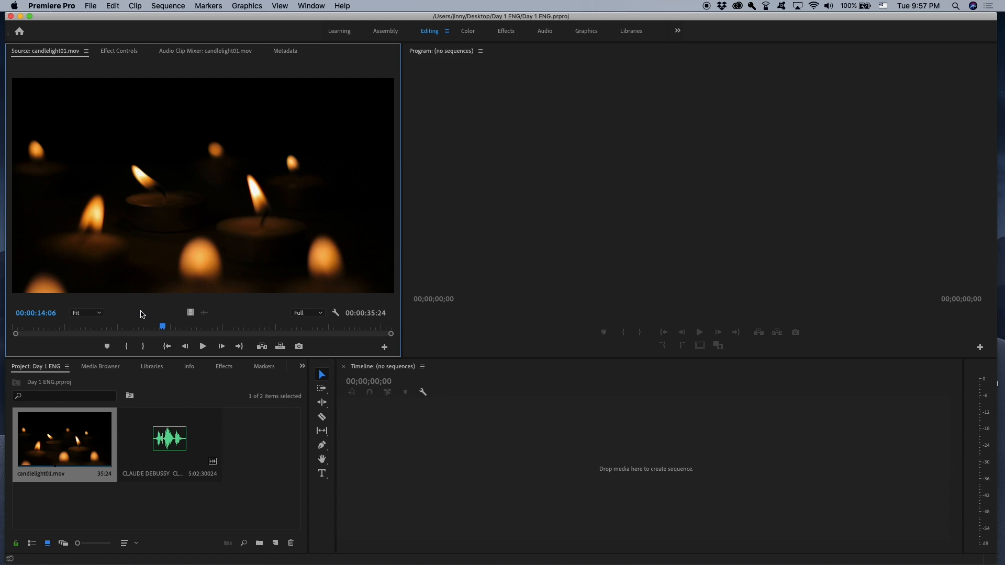
# Step: Play candlelight01.mov from near its beginning in the Source monitor, pausing and resuming the playback
pyautogui.moveTo(161, 326); pyautogui.dragTo(17, 323)
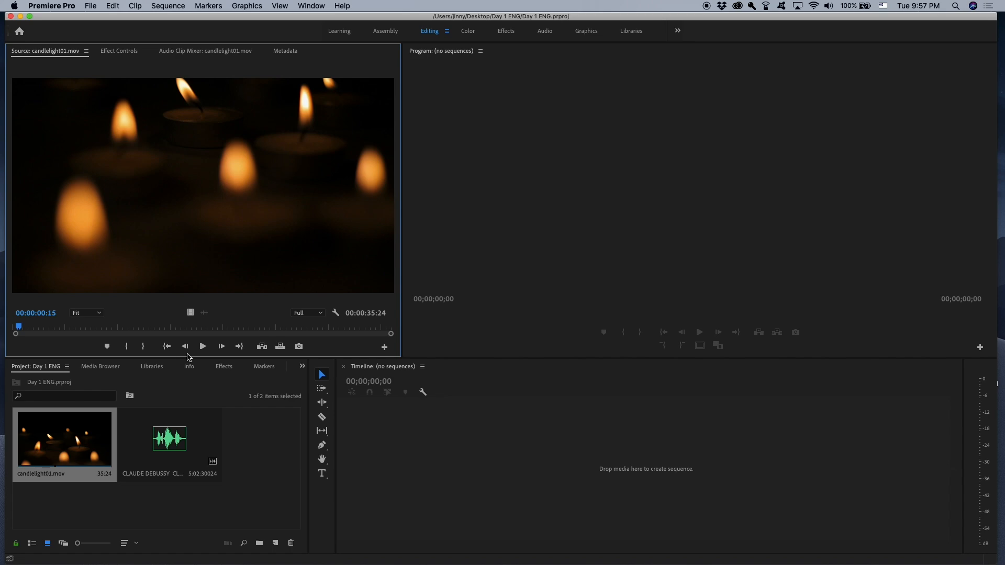
pyautogui.click(203, 347)
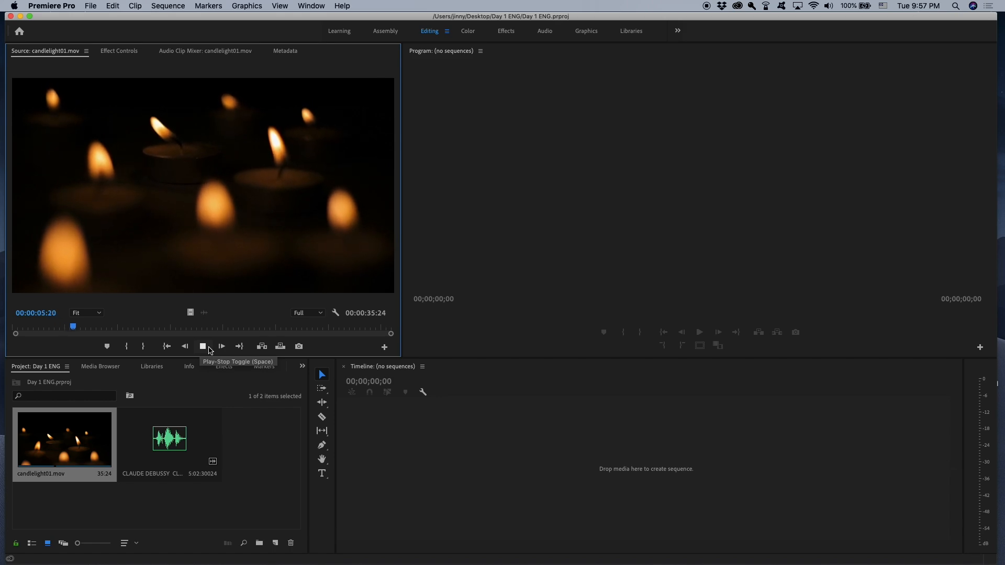
pyautogui.click(209, 349)
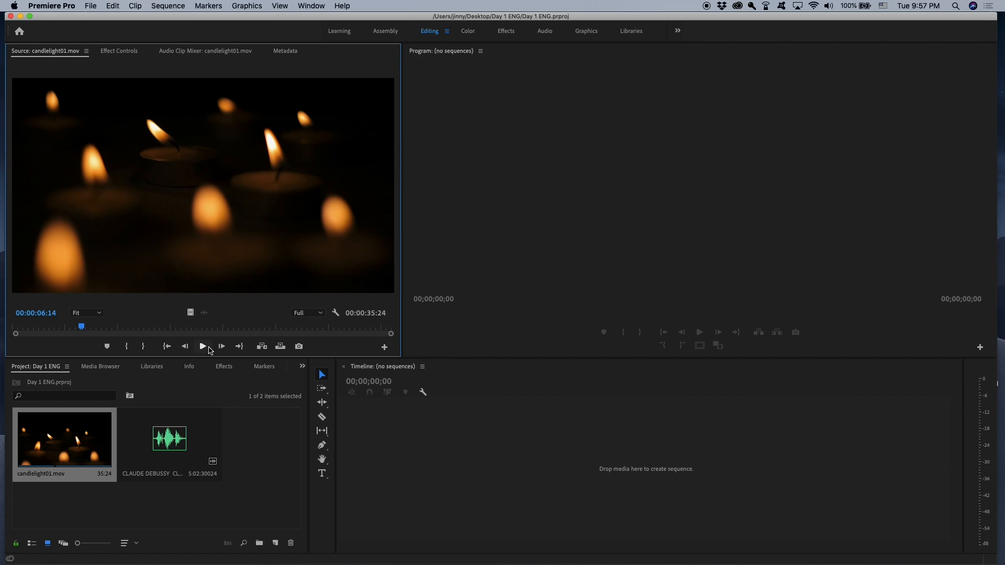
pyautogui.click(209, 349)
pyautogui.click(209, 350)
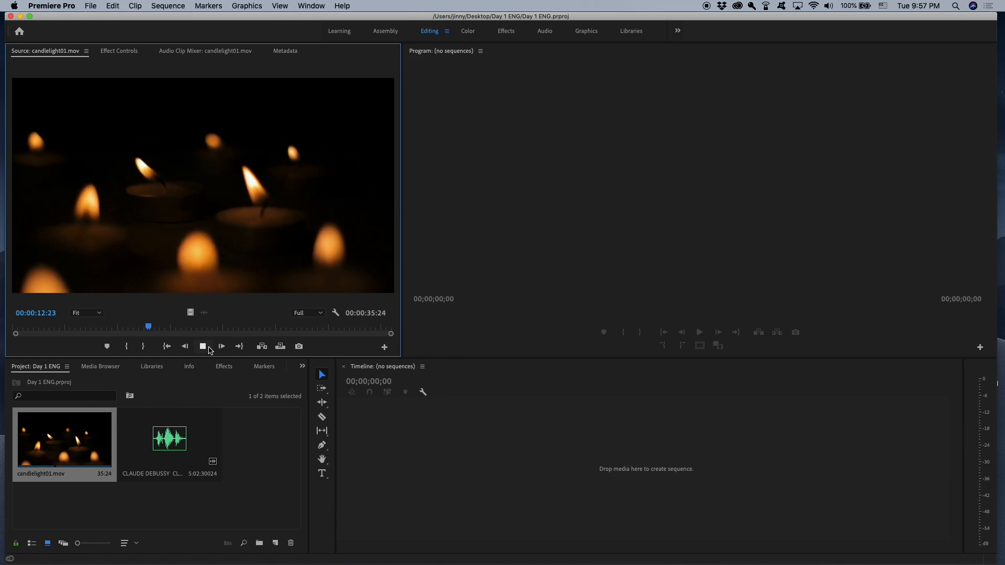
pyautogui.click(209, 349)
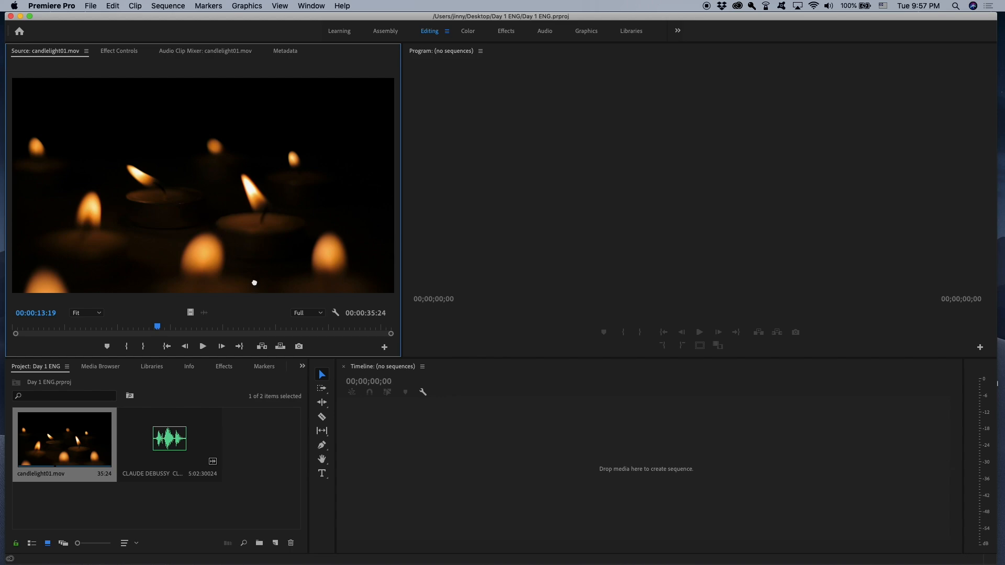
# Step: Create a sequence from the candlelight01.mov video in the empty timeline and try to move its clip onto audio track A1
pyautogui.moveTo(288, 332); pyautogui.dragTo(369, 449)
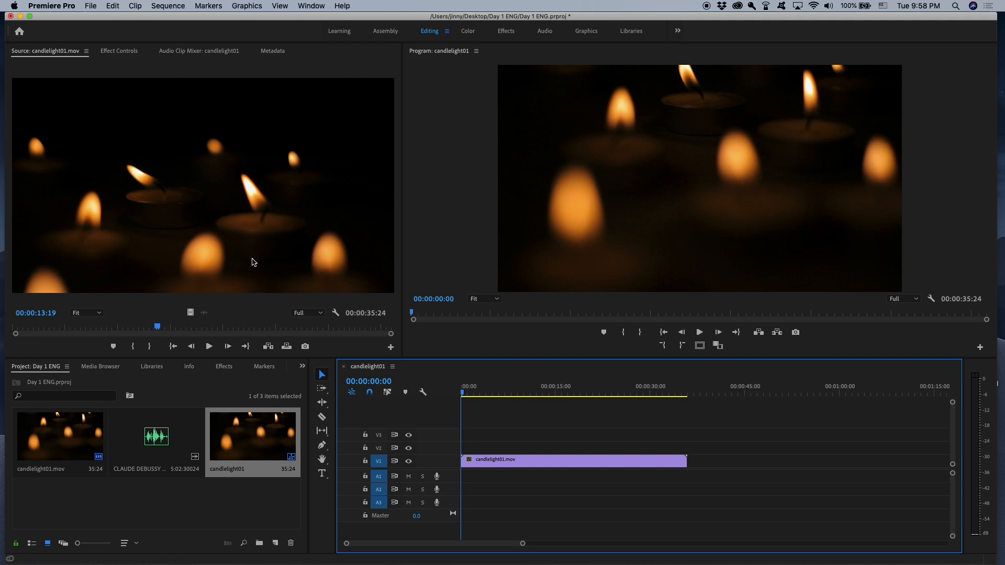
pyautogui.click(484, 464)
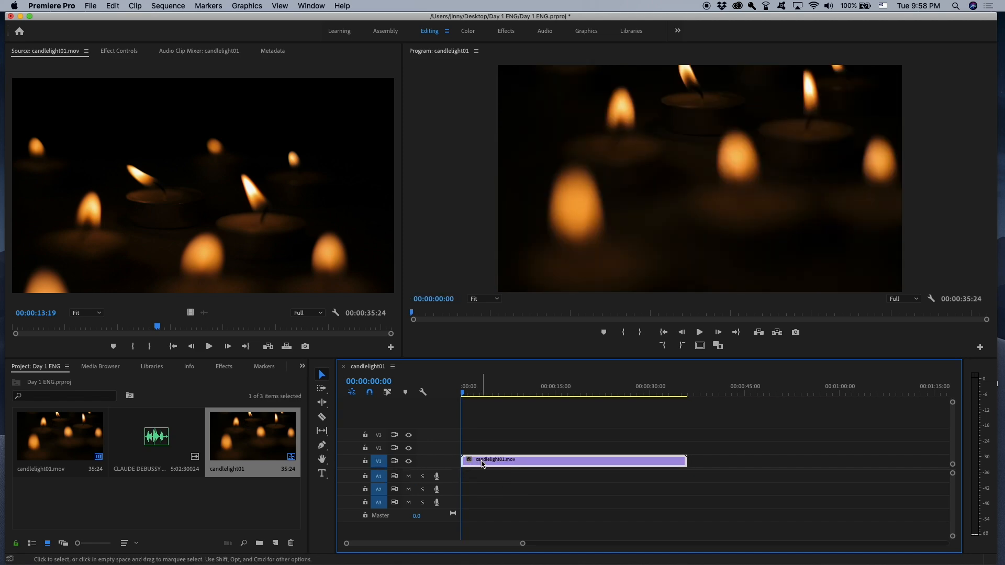
pyautogui.moveTo(482, 463); pyautogui.dragTo(480, 477)
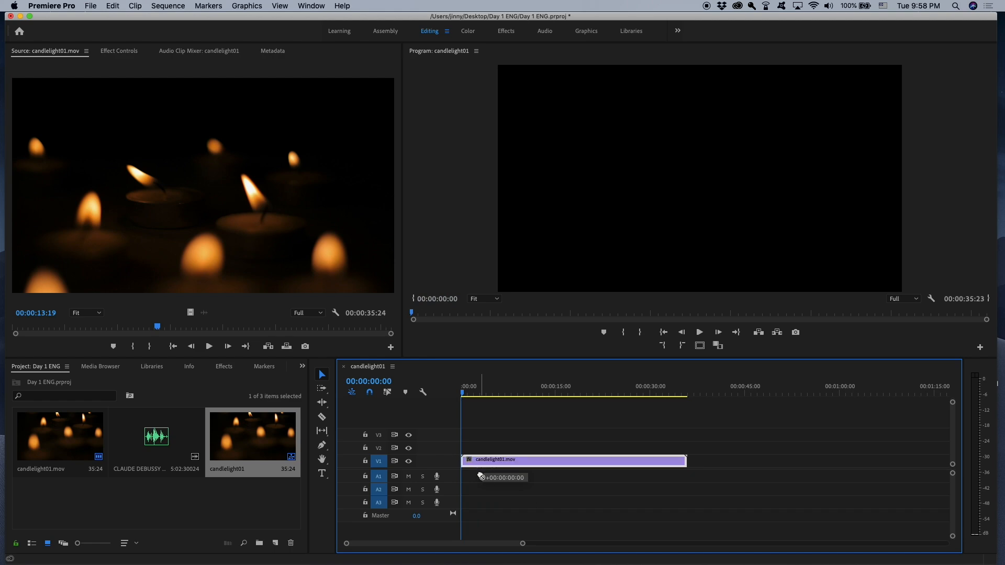
pyautogui.moveTo(480, 477); pyautogui.dragTo(482, 463)
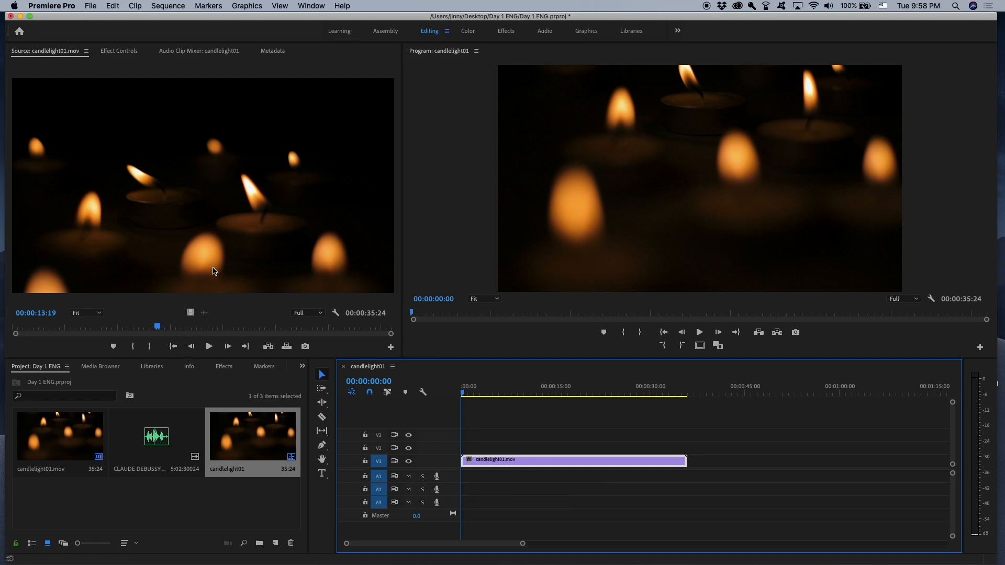
# Step: Save the project and add the audio of CLAUDE DEBUSSY CLAIR DE LUNE.mp3 to track A1 at the start of the sequence
pyautogui.click(217, 265)
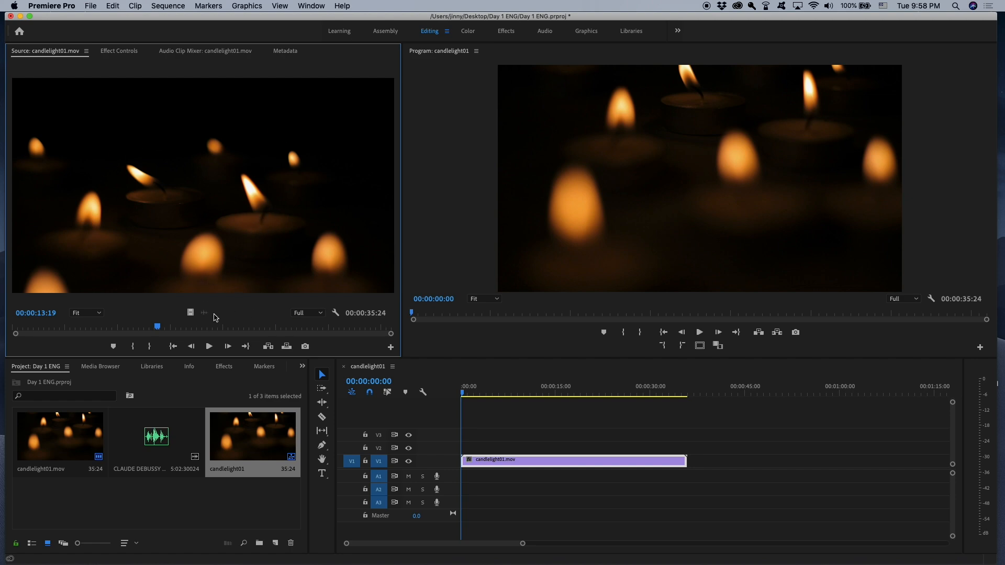
pyautogui.press('super+s')
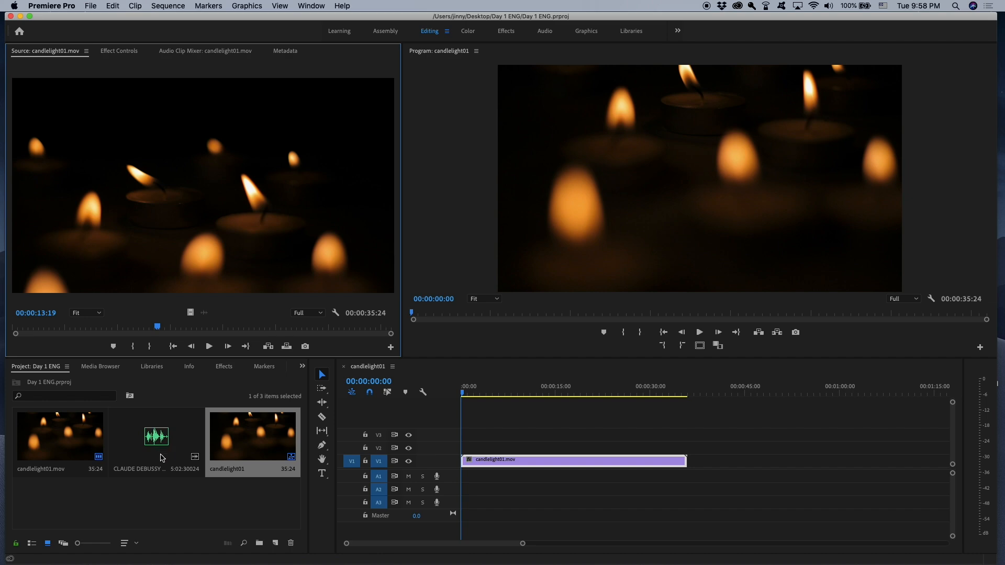
pyautogui.doubleClick(162, 458)
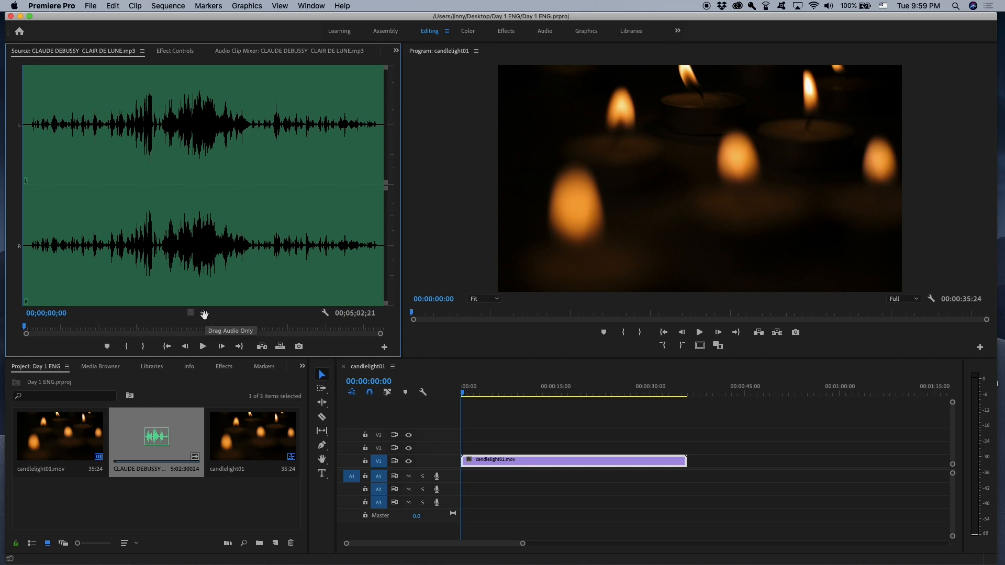
pyautogui.moveTo(206, 318); pyautogui.dragTo(461, 474)
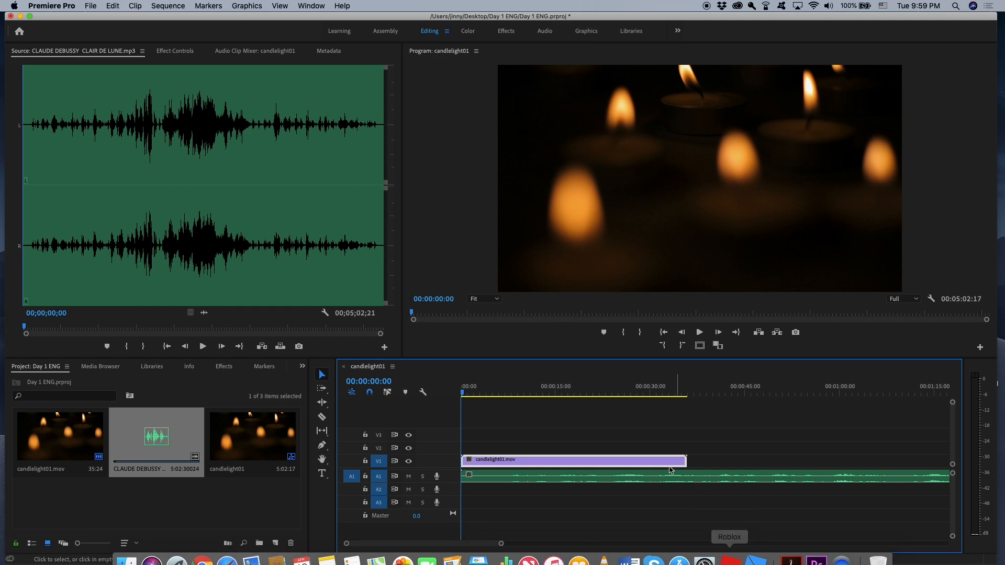
pyautogui.moveTo(464, 396); pyautogui.dragTo(415, 423)
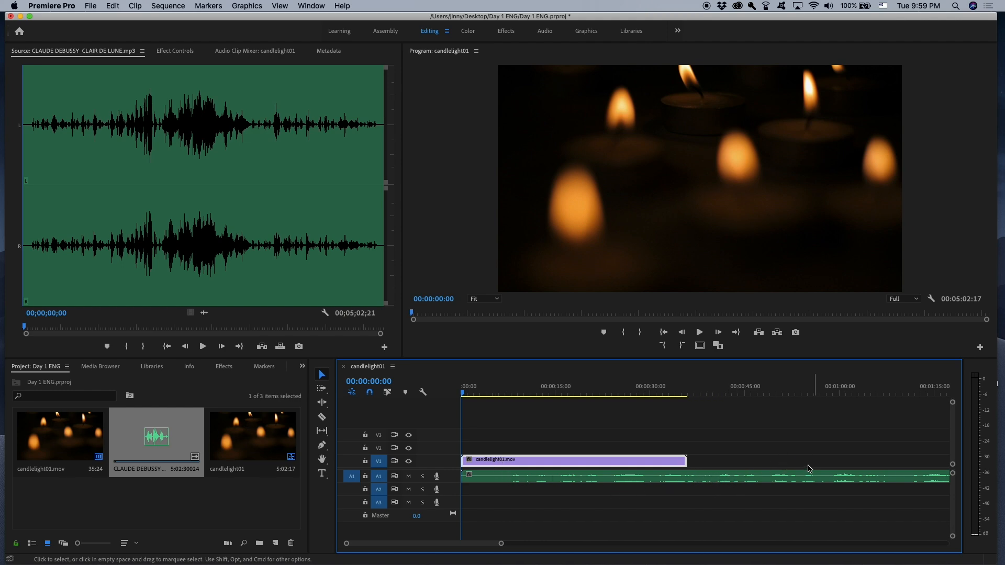
# Step: Examine the timeline at different zoom levels to compare the lengths of the video and audio clips
pyautogui.moveTo(501, 543); pyautogui.dragTo(769, 554)
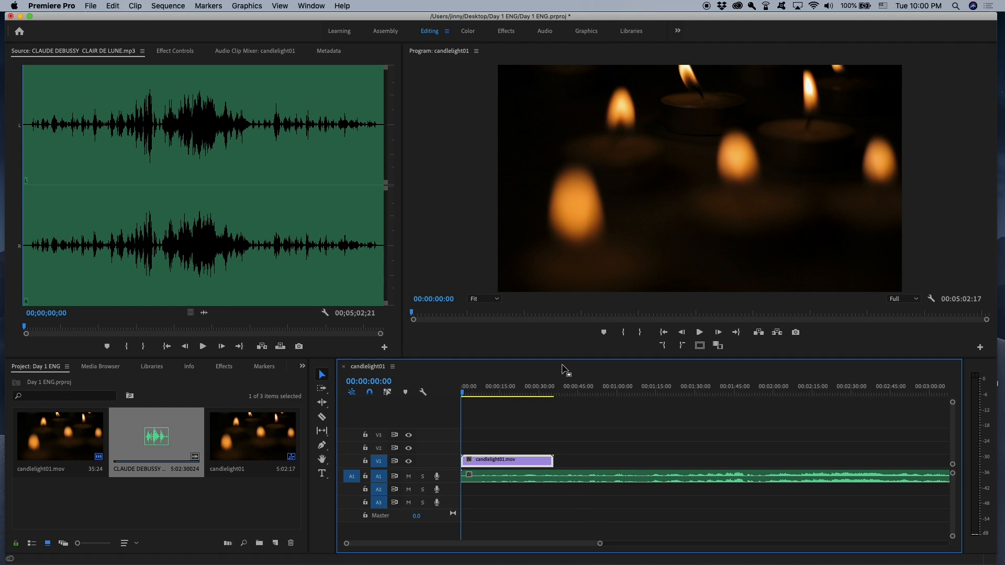
pyautogui.press('=')
pyautogui.press('=')
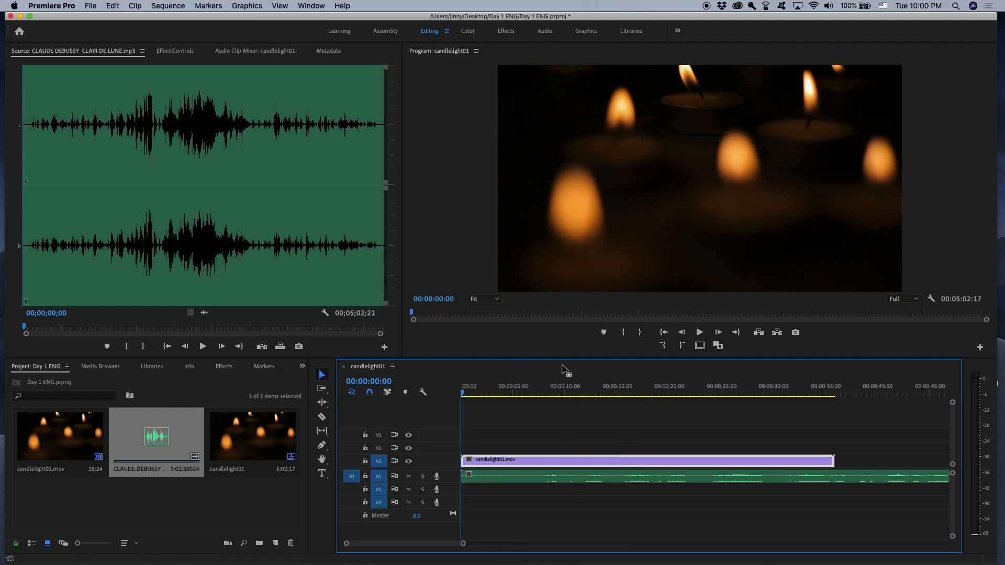
pyautogui.press('-')
pyautogui.press('-')
pyautogui.press('-')
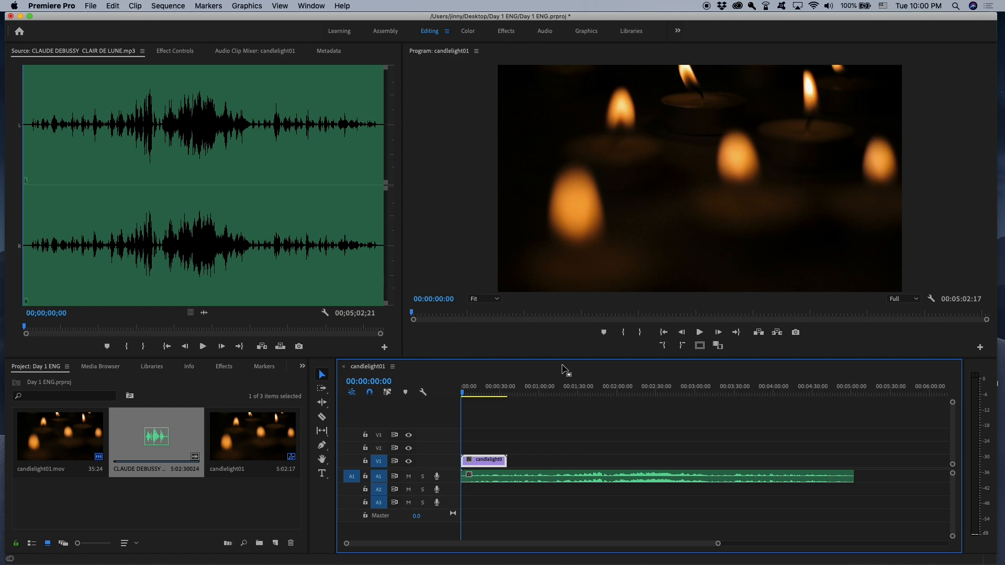
pyautogui.press('=')
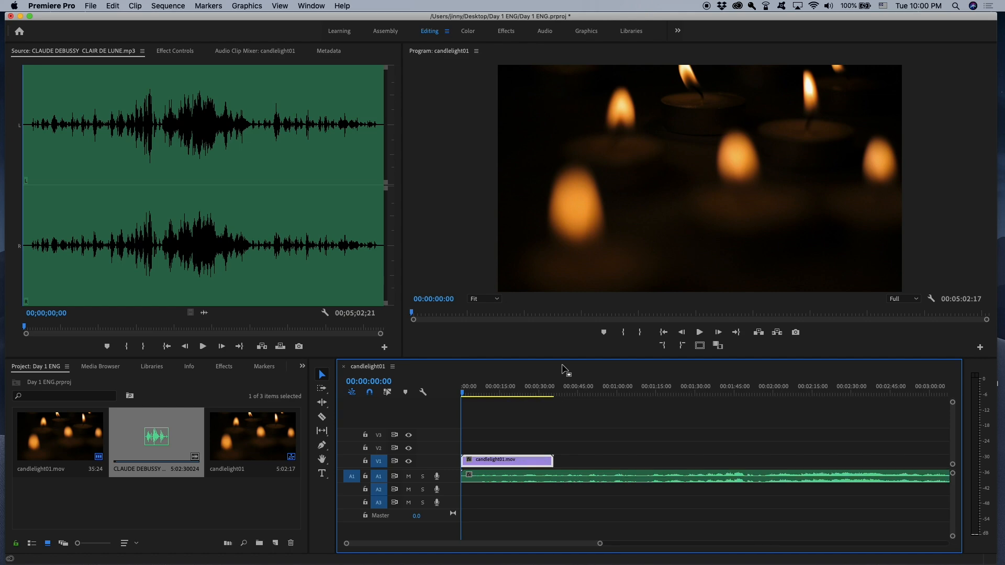
pyautogui.press('=')
pyautogui.press('=')
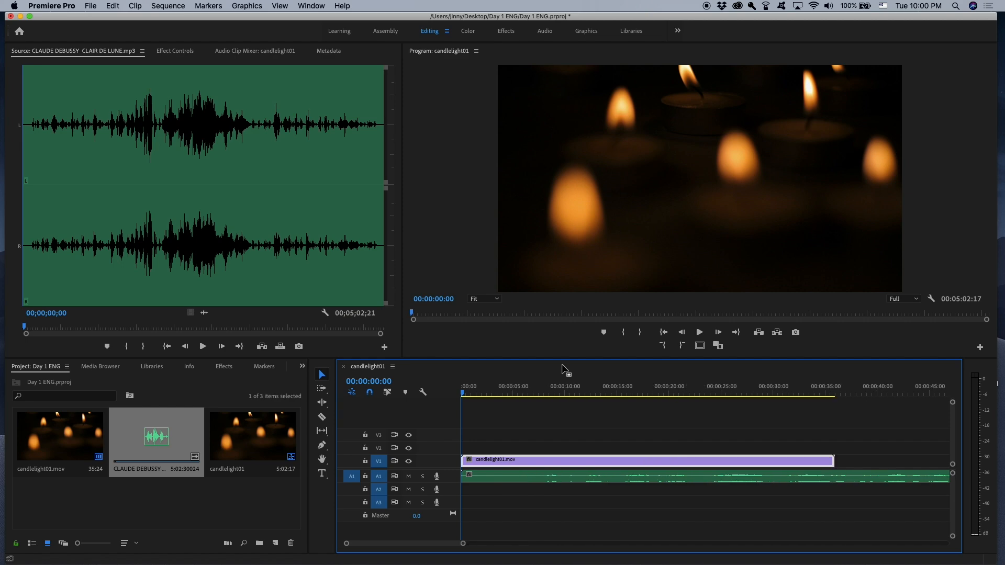
pyautogui.press('-')
pyautogui.press('-')
pyautogui.press('-')
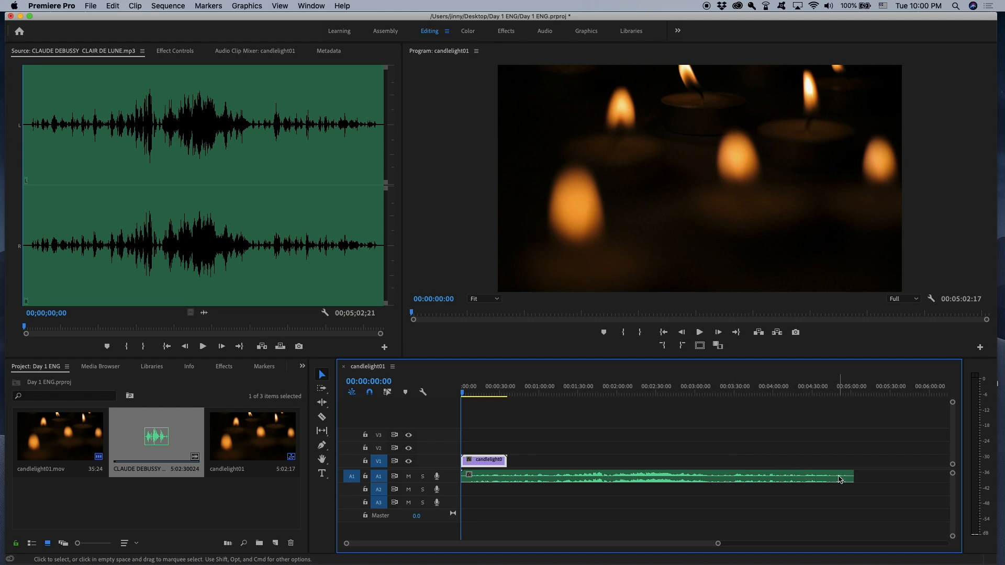
# Step: Save the project and trim the end of the audio clip on A1 to match the end of the candlelight video clip
pyautogui.press('super+s')
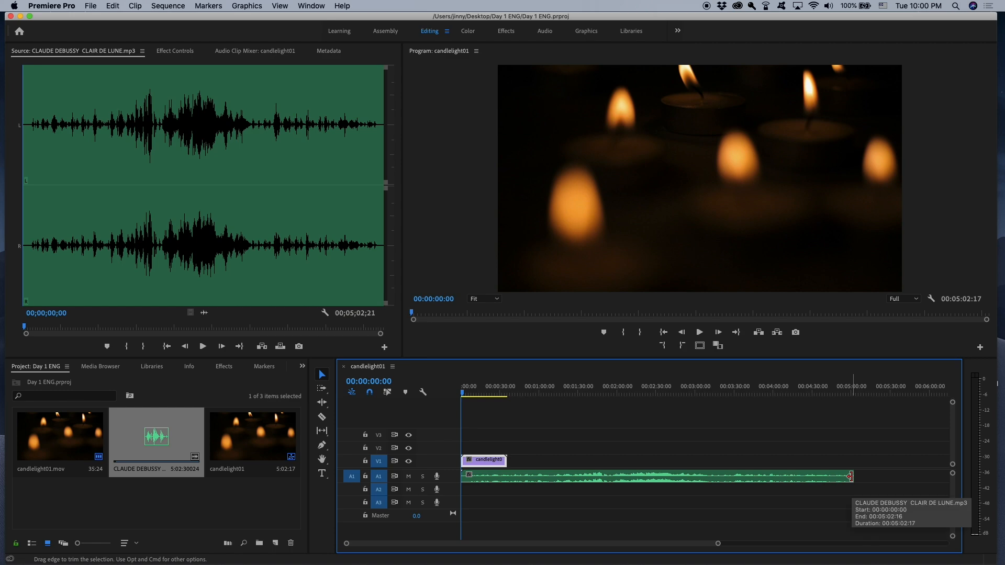
pyautogui.click(850, 477)
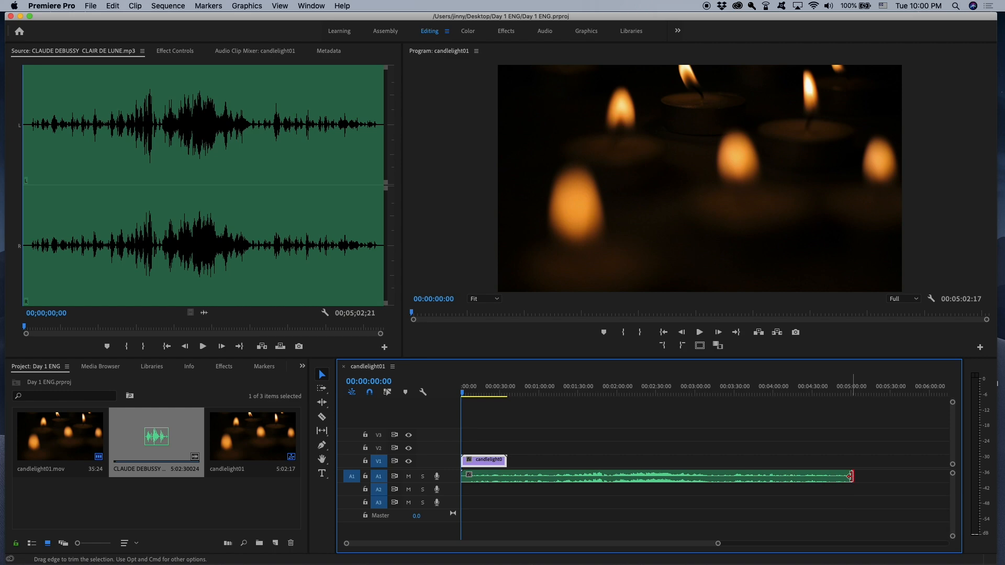
pyautogui.moveTo(849, 476); pyautogui.dragTo(506, 465)
pyautogui.moveTo(506, 465); pyautogui.dragTo(506, 464)
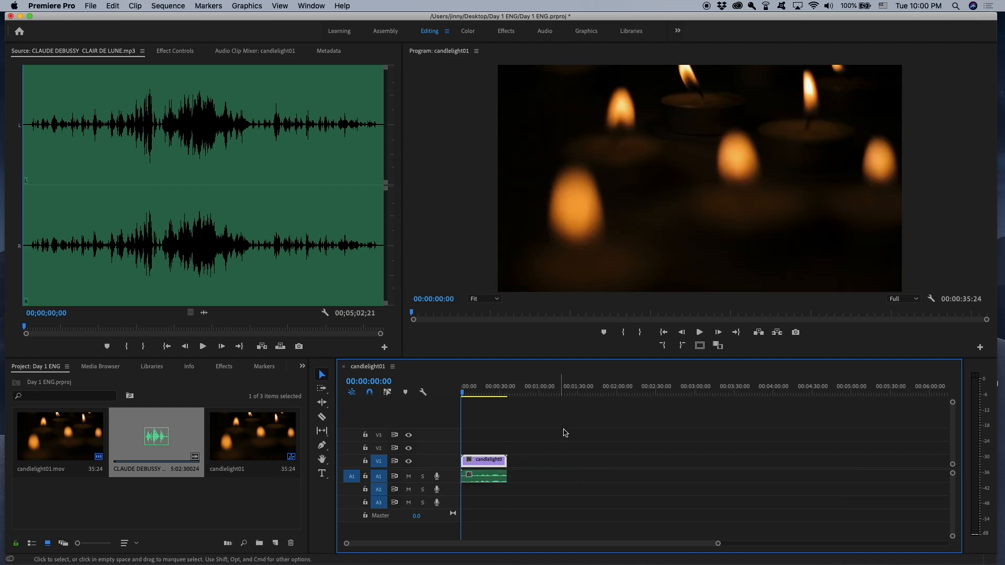
# Step: Play the beginning of the sequence in the Program monitor and stop at 00:00:04:04
pyautogui.press('=')
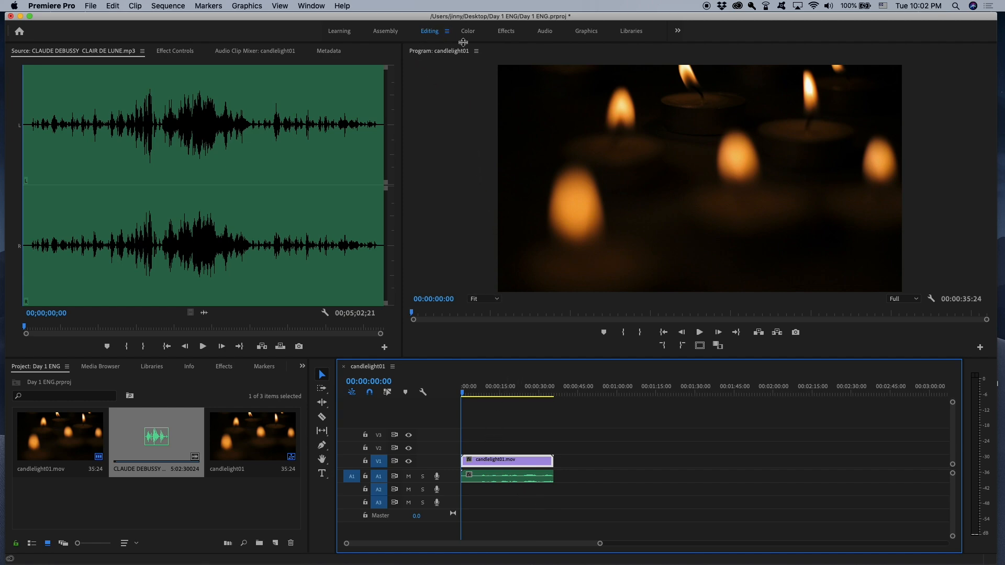
pyautogui.click(699, 332)
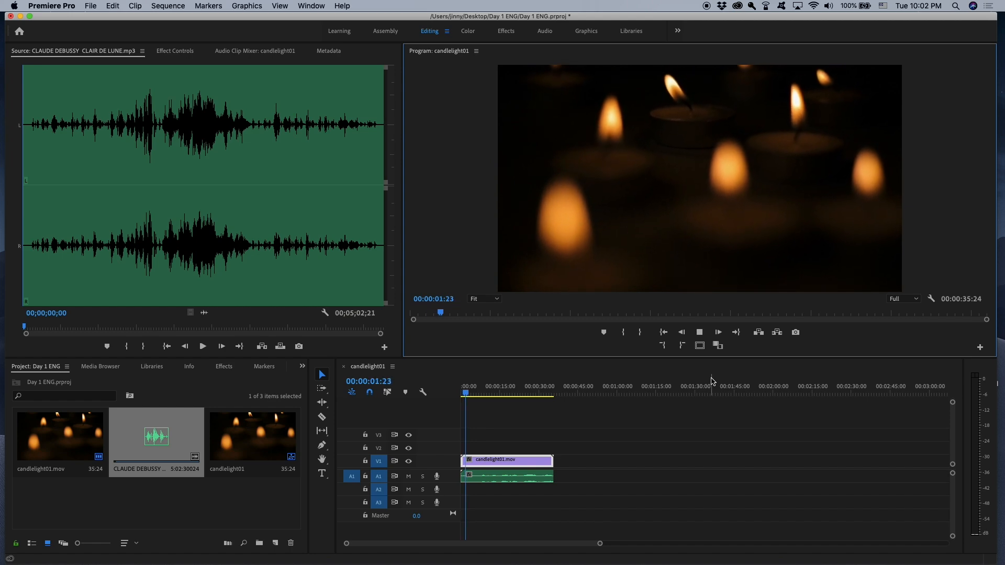
pyautogui.press('space')
# Step: Delete the candlelight01.mov clip from V1 and the Clair de Lune audio clip from A1
pyautogui.click(528, 463)
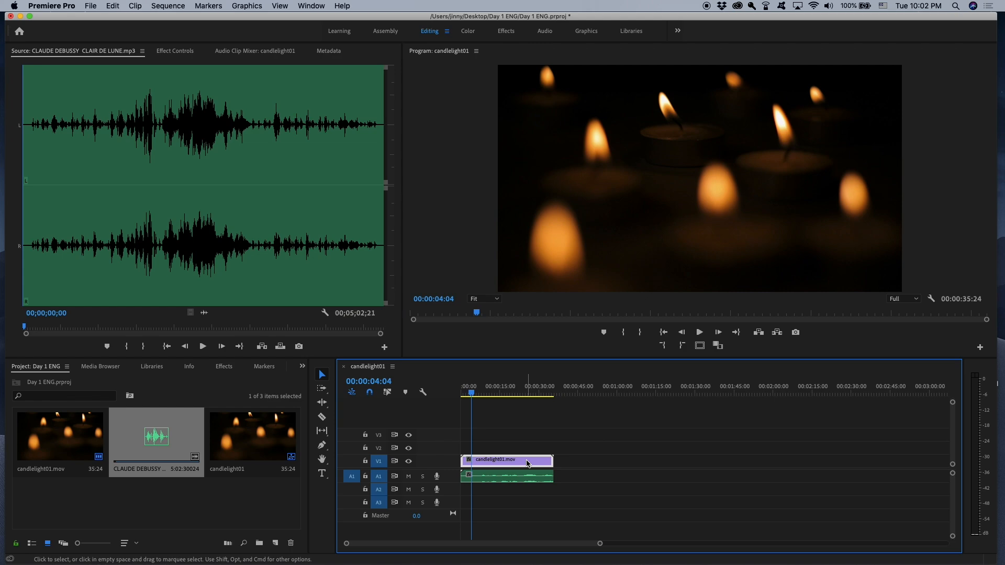
pyautogui.press('Delete')
pyautogui.click(528, 482)
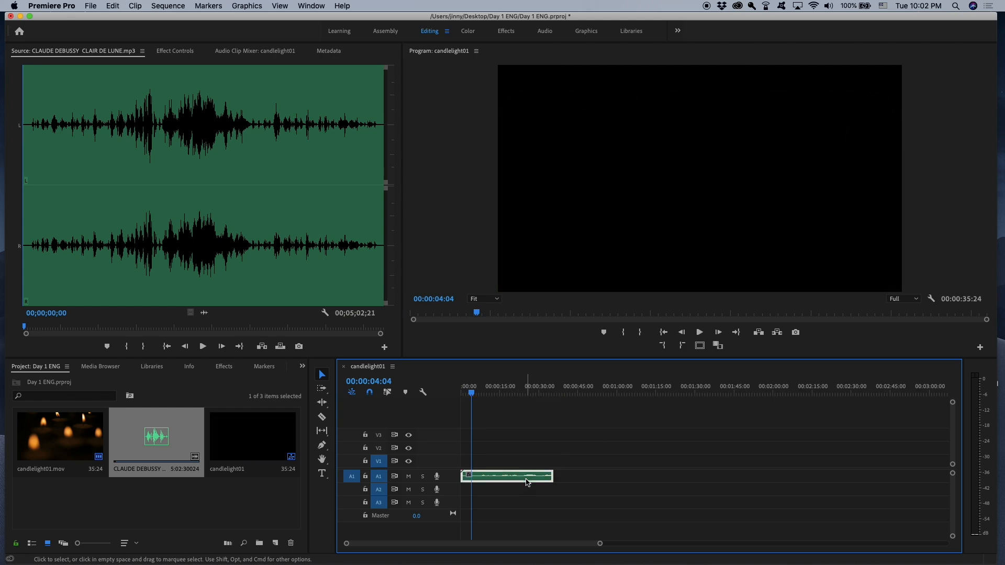
pyautogui.press('Delete')
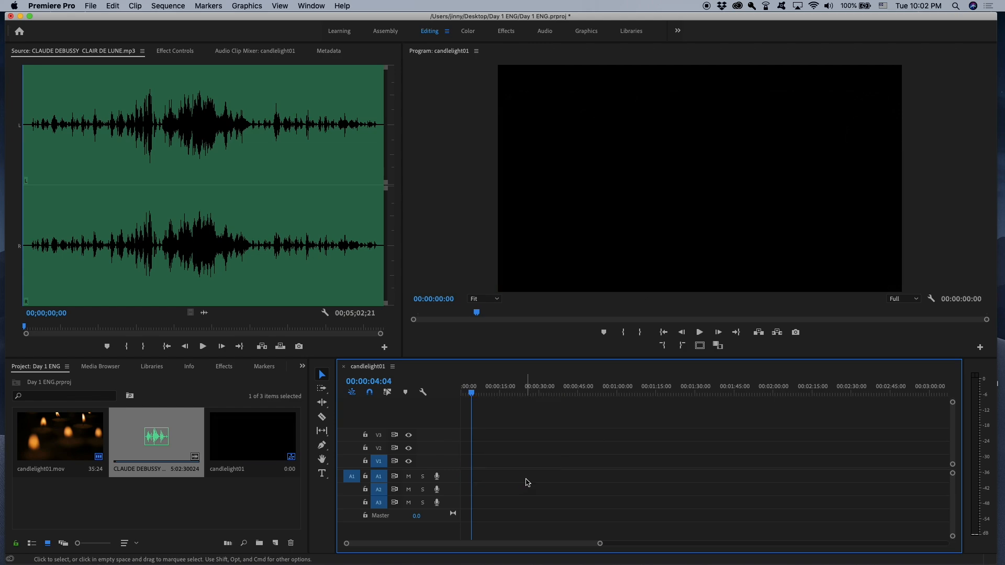
# Step: Open candlelight01.mov in the Source monitor and mark its In point at 00:00:00:04
pyautogui.doubleClick(73, 440)
pyautogui.moveTo(253, 327); pyautogui.dragTo(14, 327)
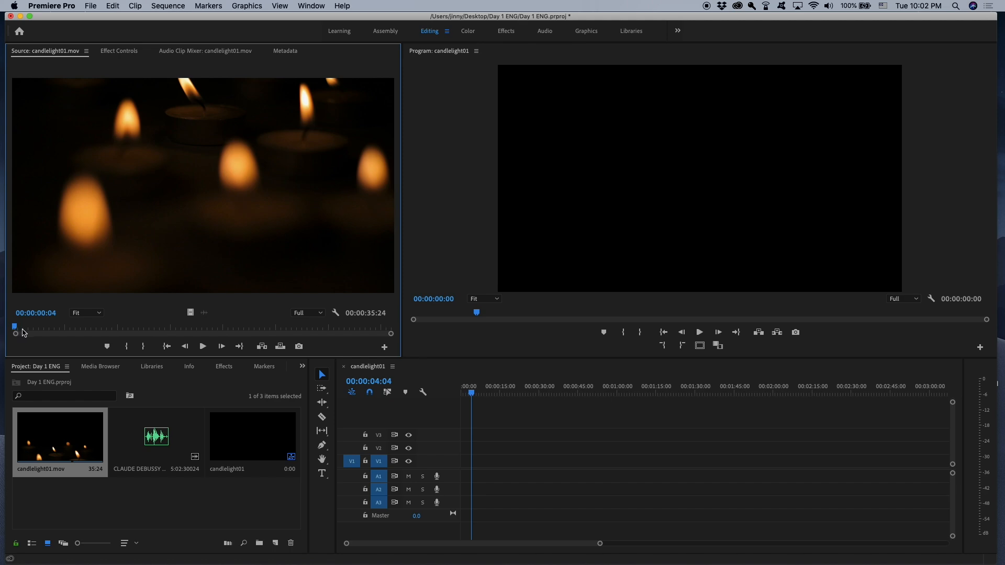
pyautogui.press('i')
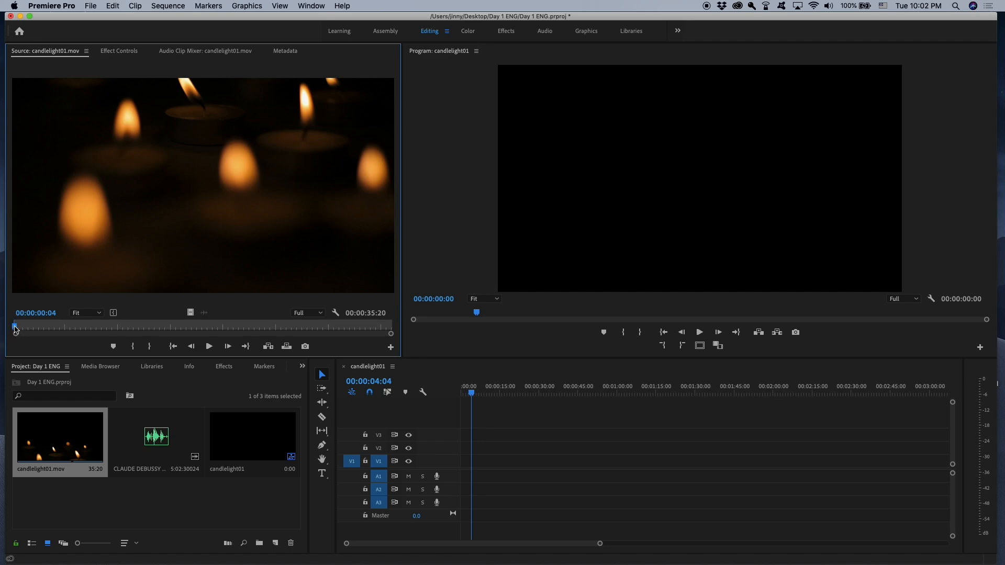
# Step: Mark the Out point of candlelight01.mov at 00:00:22:03 in the Source monitor
pyautogui.moveTo(16, 329); pyautogui.dragTo(200, 328)
pyautogui.click(207, 346)
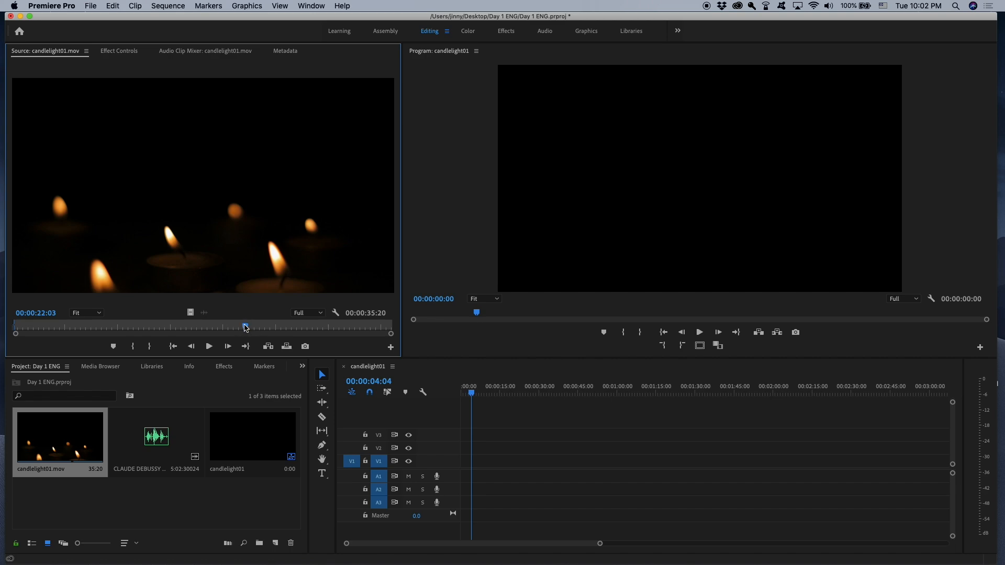
pyautogui.press('o')
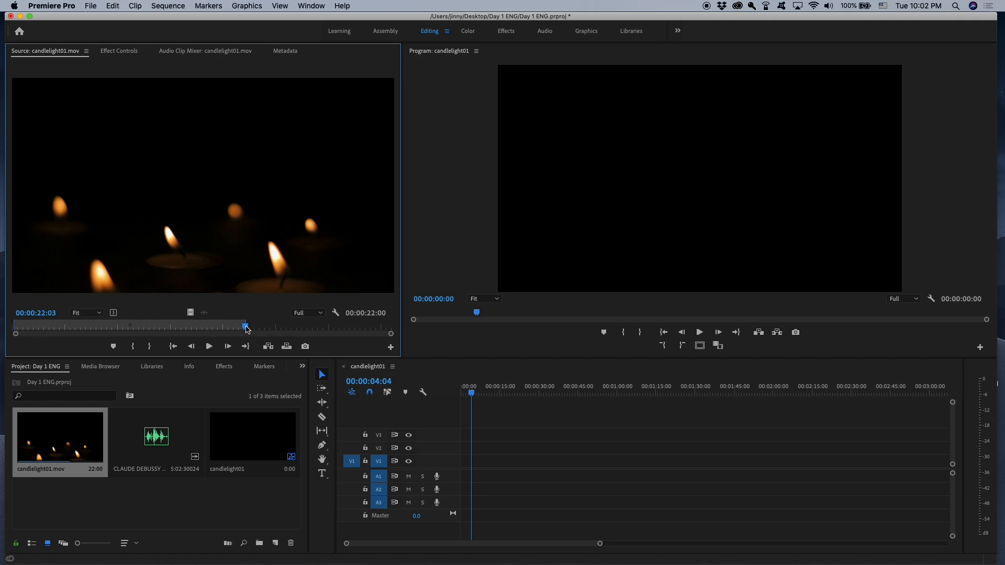
# Step: Save the project and place the marked video portion of candlelight01.mov at the start of track V1
pyautogui.press('super+s')
pyautogui.moveTo(202, 324); pyautogui.dragTo(454, 466)
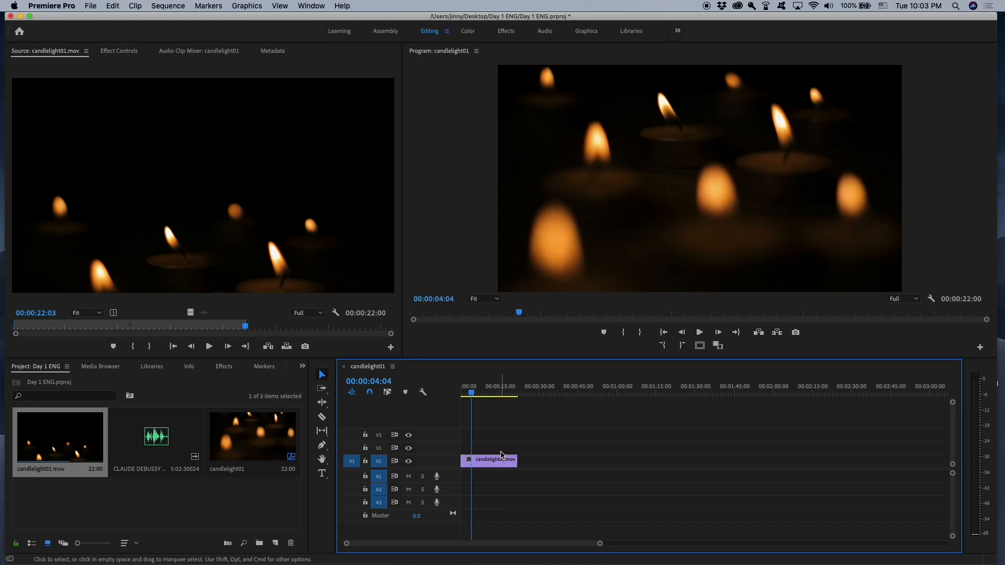
# Step: Undo the last clip placement, place the marked candlelight01.mov at the start of V1 again, and return the playhead to 00:00:00:00
pyautogui.press('super+z')
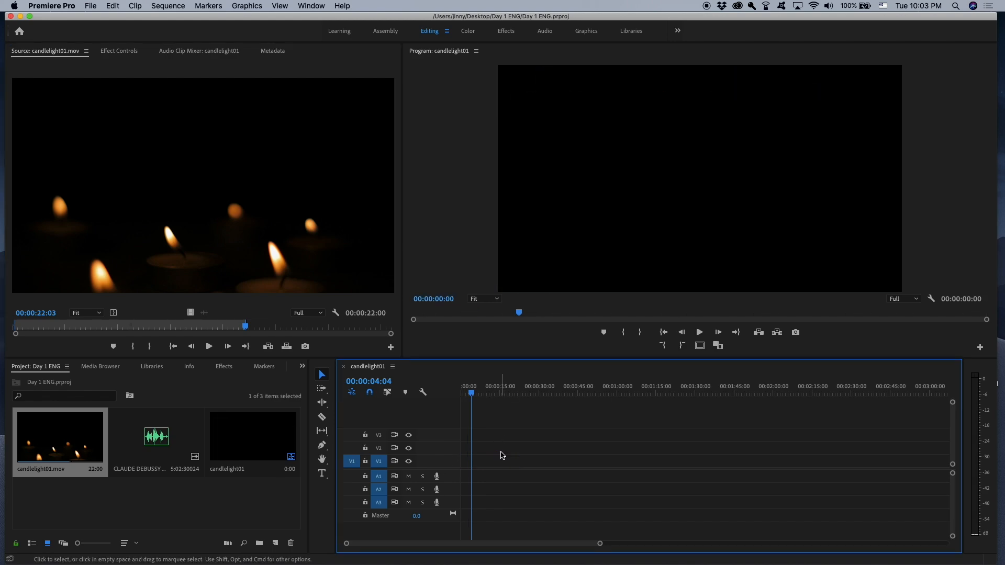
pyautogui.click(174, 154)
pyautogui.moveTo(173, 154); pyautogui.dragTo(465, 460)
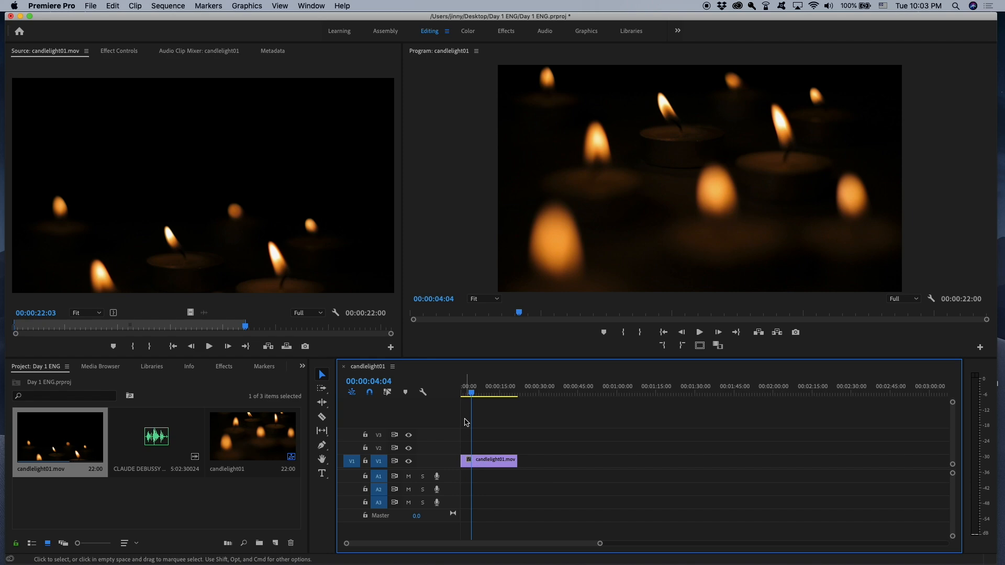
pyautogui.moveTo(472, 397); pyautogui.dragTo(459, 397)
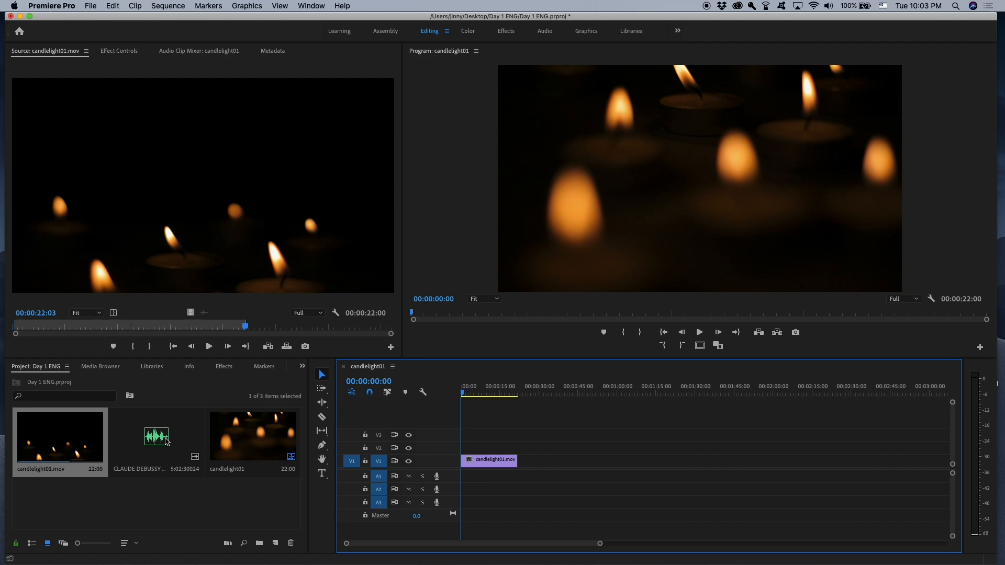
# Step: Open the Clair de Lune audio in the Source monitor, play its quiet opening, save the project, and mark the In point at 00;00;07;25
pyautogui.doubleClick(180, 443)
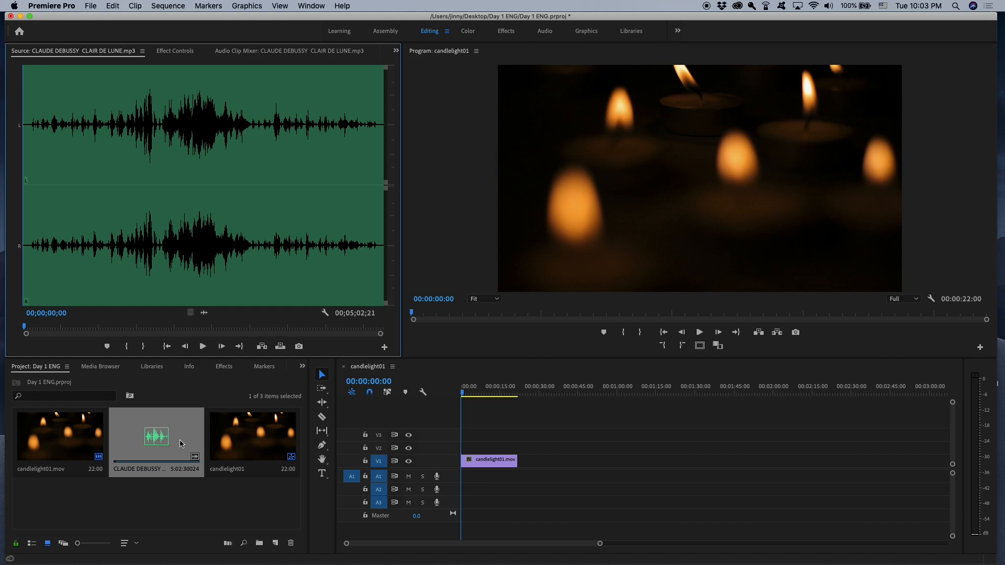
pyautogui.moveTo(25, 330); pyautogui.dragTo(1, 322)
pyautogui.press('=')
pyautogui.press('=')
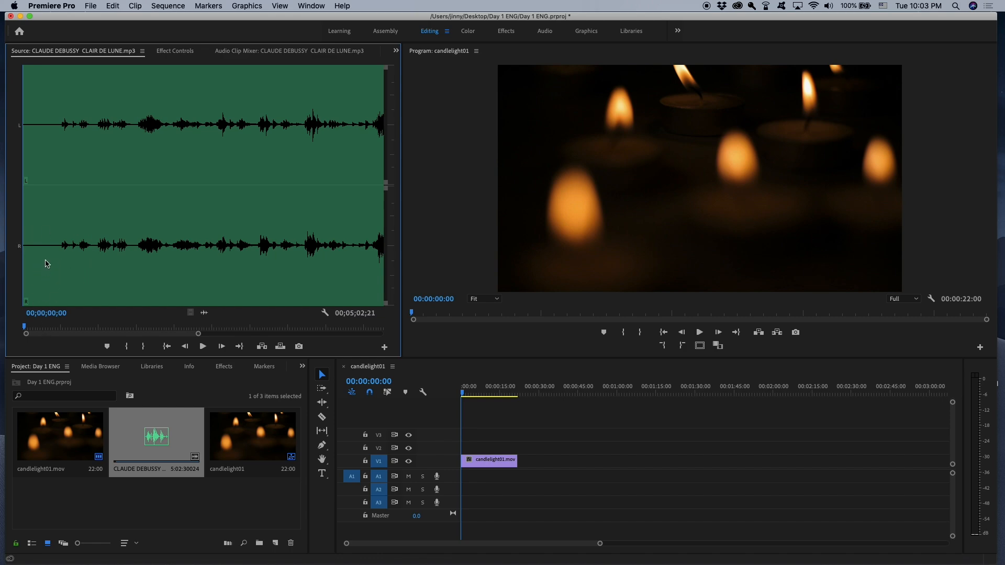
pyautogui.click(204, 347)
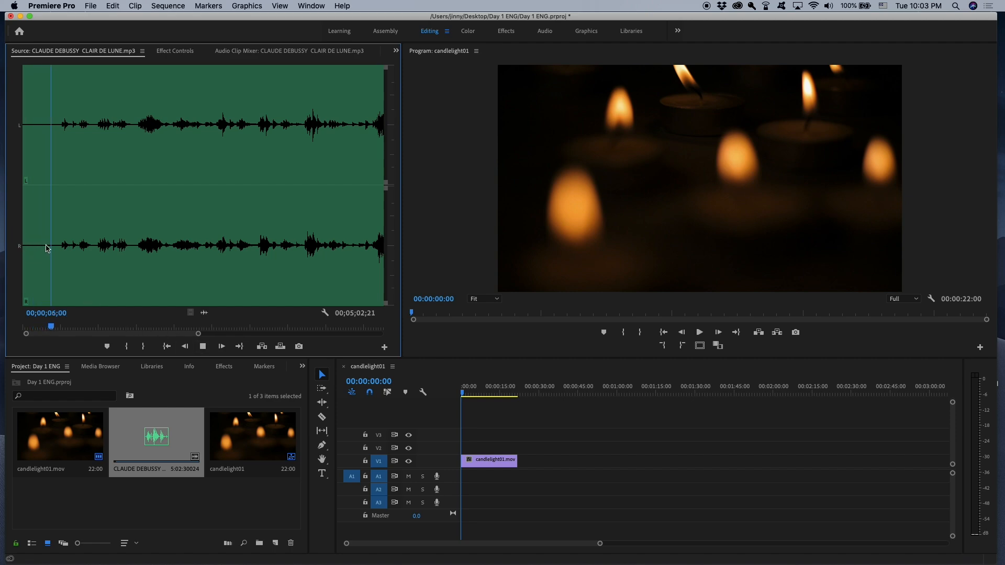
pyautogui.press('space')
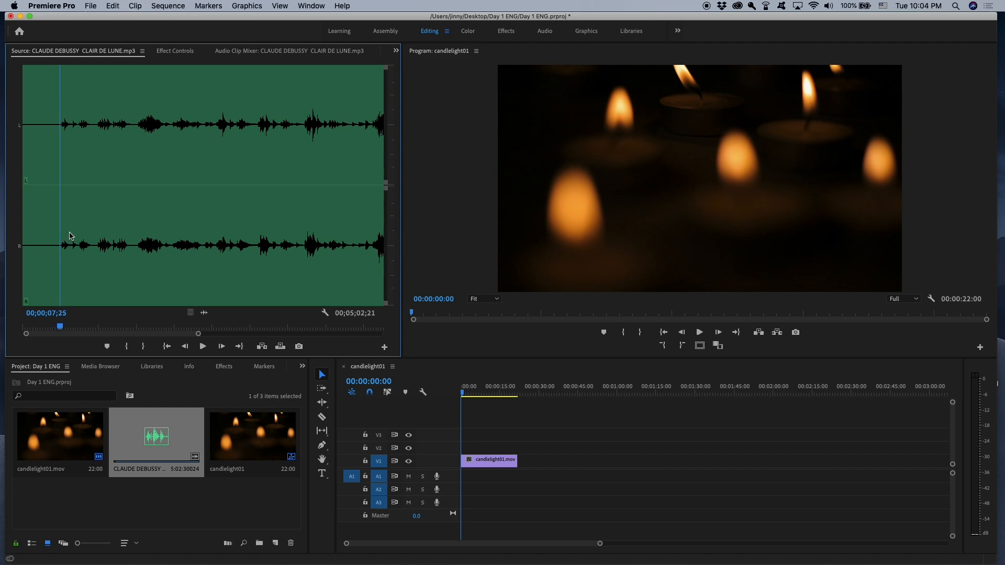
pyautogui.press('super+s')
pyautogui.press('i')
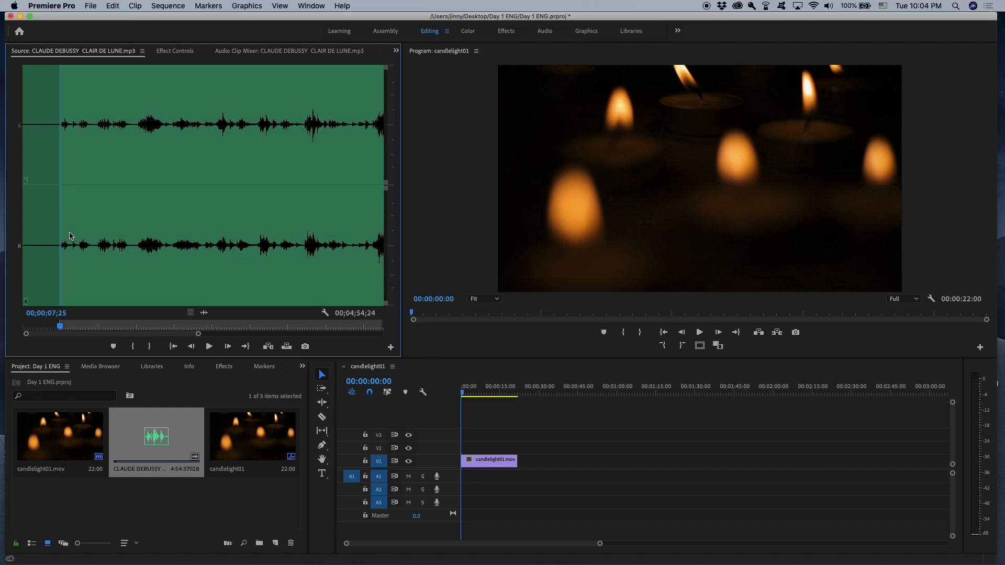
# Step: Mark the Out point of the Clair de Lune audio at 00;01;53;20 in the Source monitor
pyautogui.moveTo(60, 328); pyautogui.dragTo(206, 324)
pyautogui.press('-')
pyautogui.press('-')
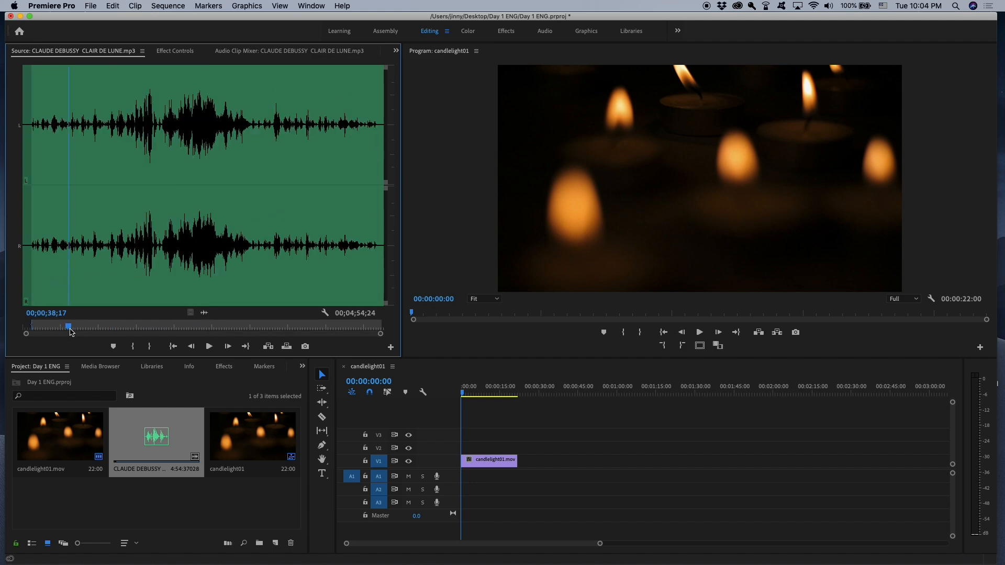
pyautogui.moveTo(69, 327); pyautogui.dragTo(159, 325)
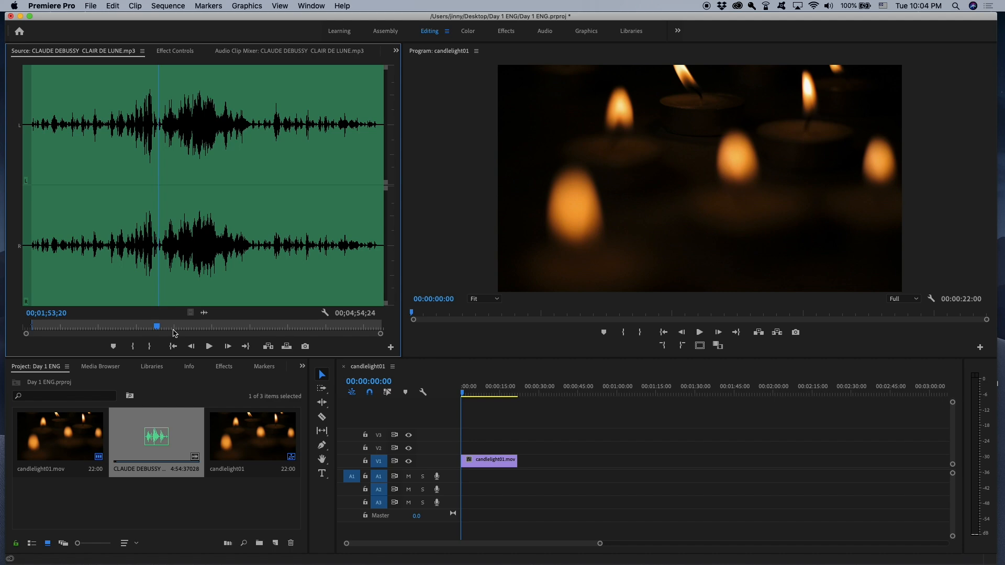
pyautogui.press('o')
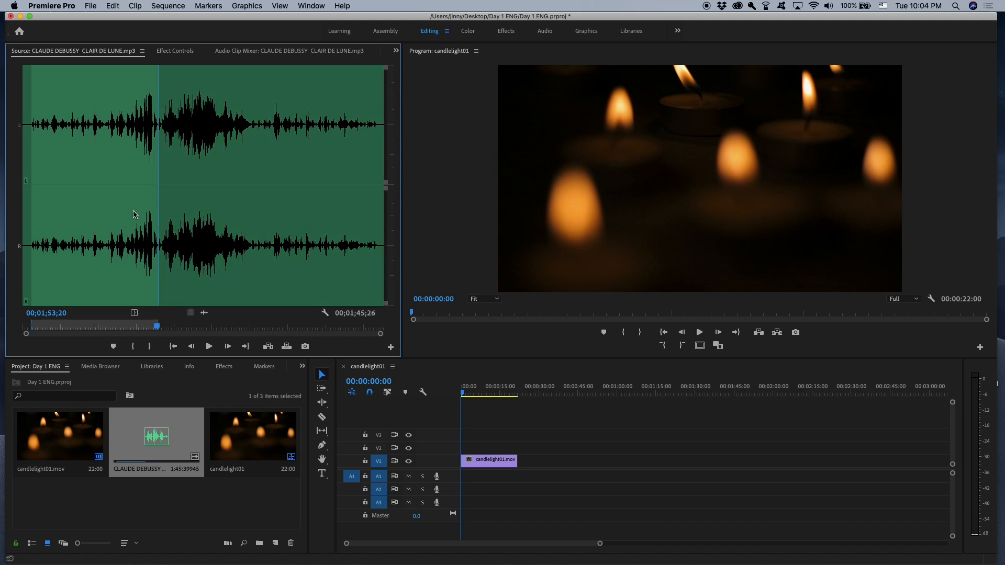
# Step: Shift the audio's In point slightly earlier and place the marked Clair de Lune section at the start of track A1
pyautogui.moveTo(32, 176); pyautogui.dragTo(30, 176)
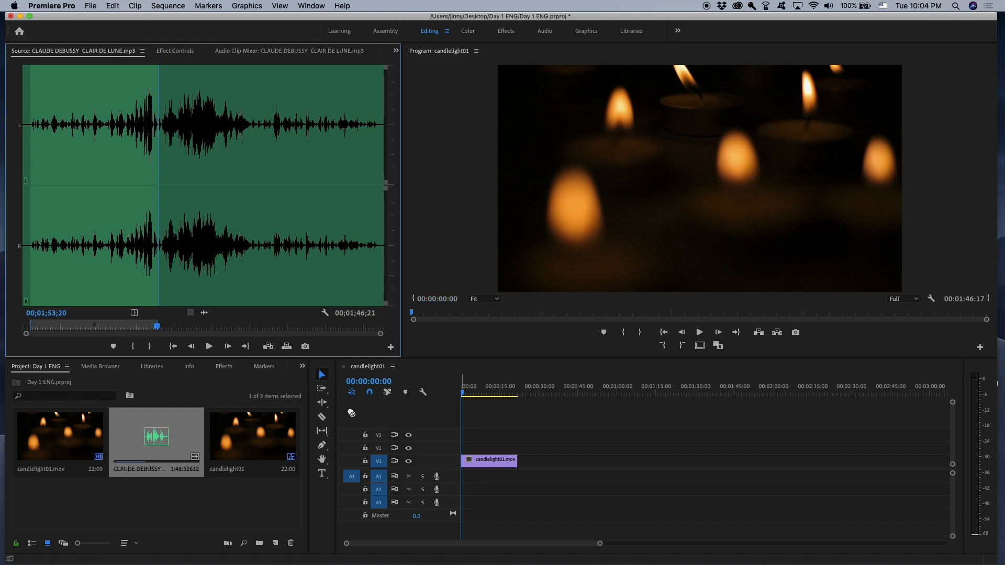
pyautogui.moveTo(401, 450); pyautogui.dragTo(454, 482)
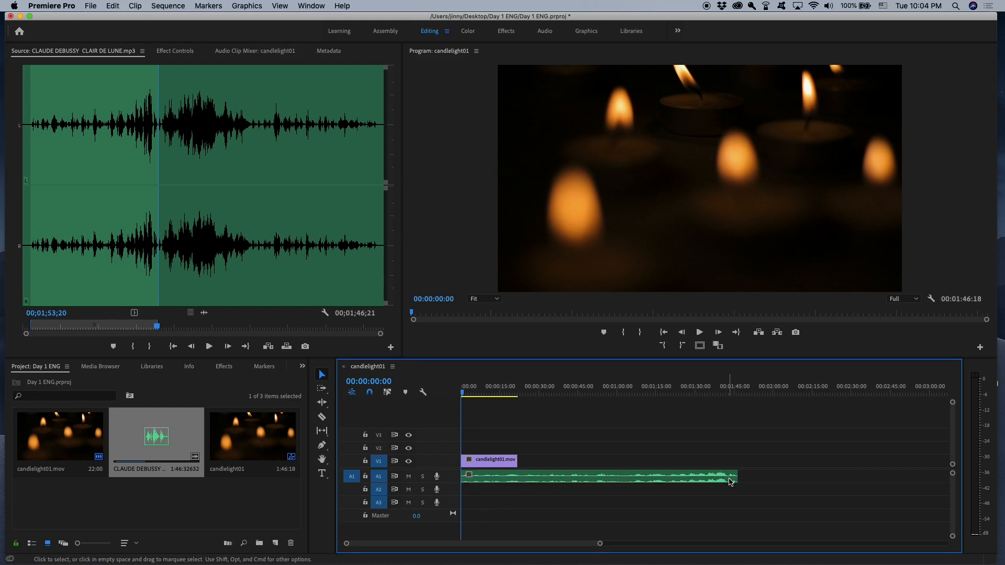
# Step: Trim the end of the Clair de Lune clip on A1 slightly past the video, to a 00:00:24:05 duration, and save the project
pyautogui.moveTo(736, 476); pyautogui.dragTo(517, 477)
pyautogui.click(500, 459)
pyautogui.click(505, 477)
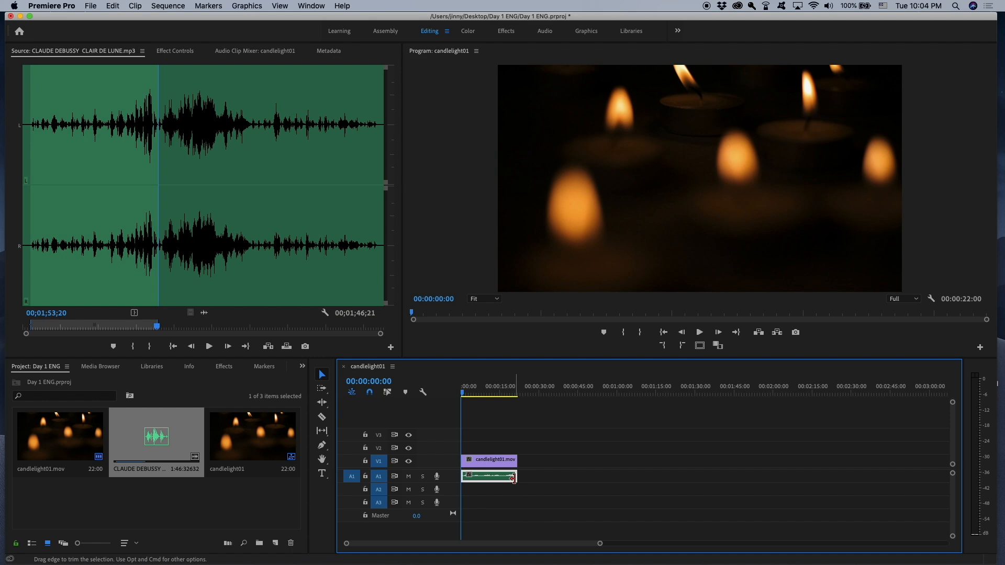
pyautogui.moveTo(513, 478); pyautogui.dragTo(522, 477)
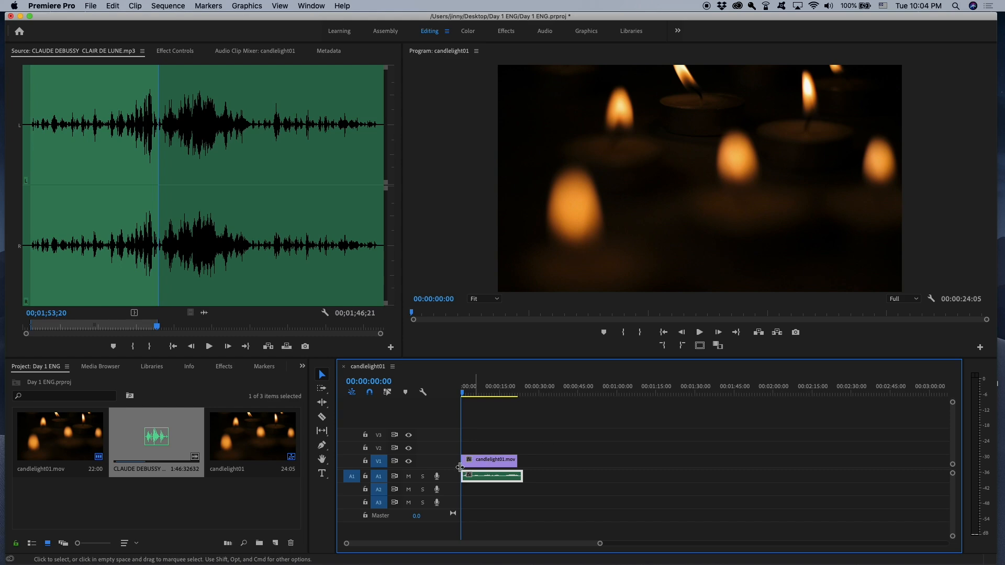
pyautogui.click(499, 491)
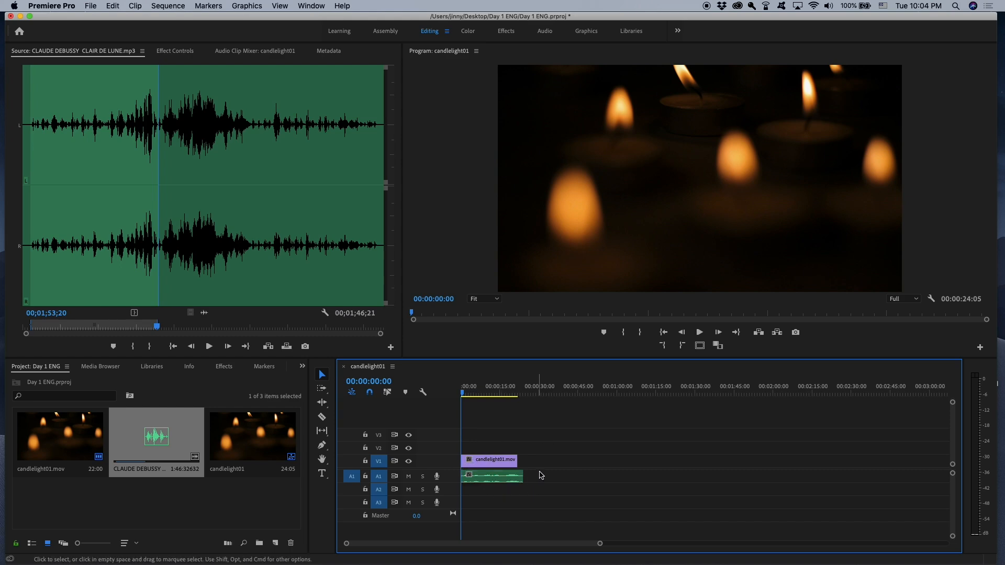
pyautogui.press('super+s')
# Step: Select the Clair de Lune clip and increase the height of track A1 to show its waveform and volume line
pyautogui.click(501, 479)
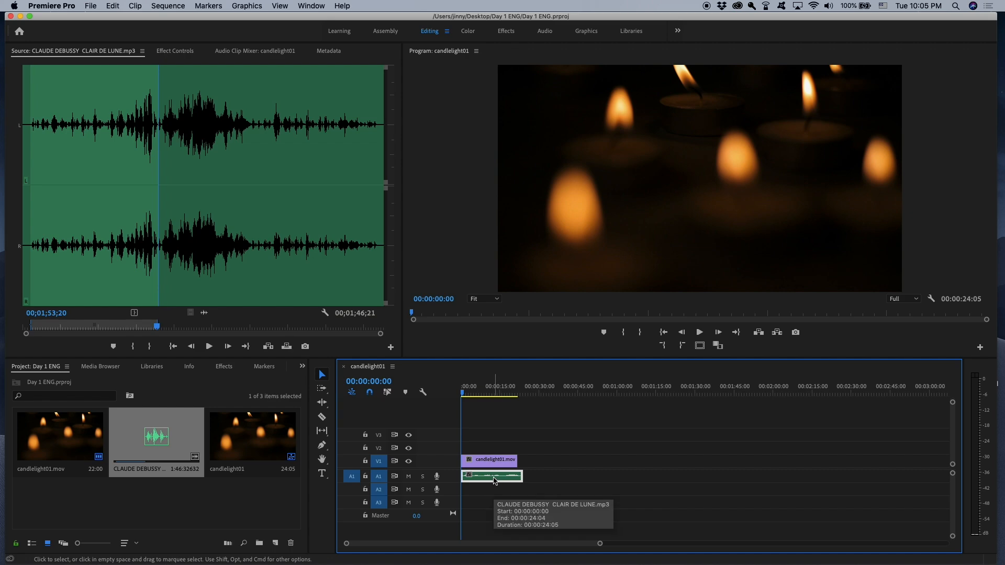
pyautogui.press('p')
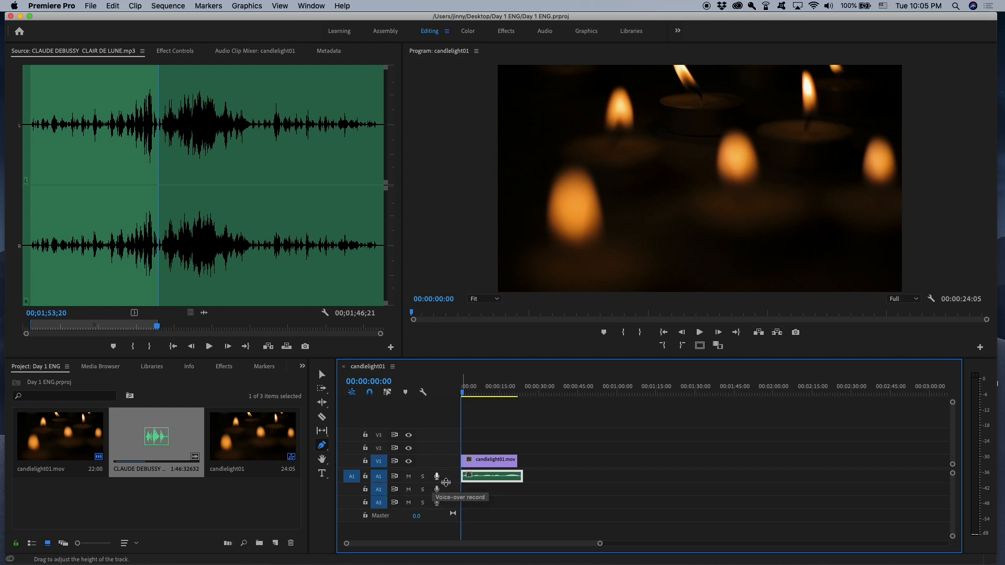
pyautogui.click(322, 374)
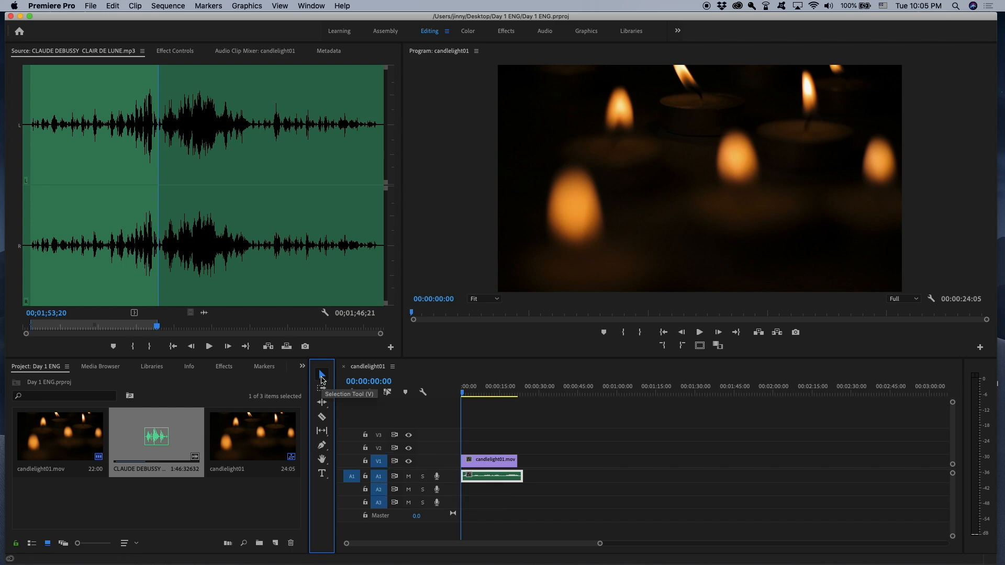
pyautogui.click(381, 482)
pyautogui.moveTo(381, 483); pyautogui.dragTo(385, 505)
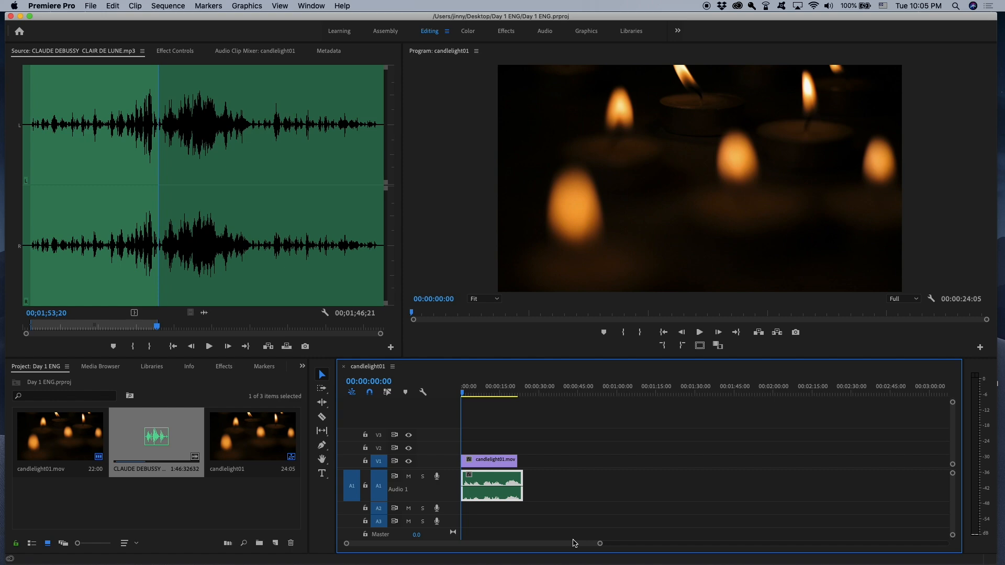
# Step: Trim about one second of silence from the start of the Clair de Lune clip, keeping it at the sequence start
pyautogui.press('=')
pyautogui.press('=')
pyautogui.press('=')
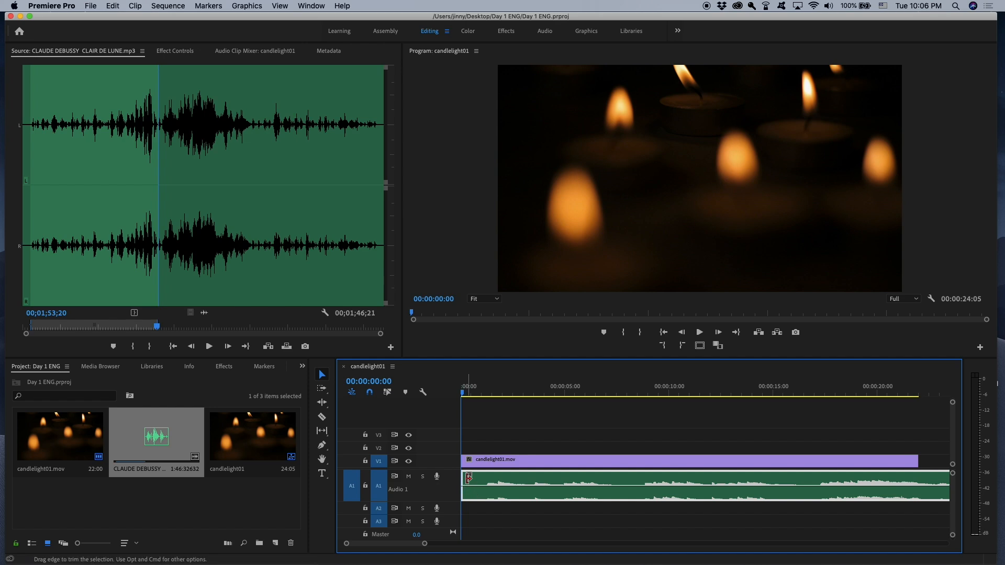
pyautogui.moveTo(462, 486)
pyautogui.mouseDown()
pyautogui.moveTo(490, 484)
pyautogui.moveTo(483, 484)
pyautogui.mouseUp()
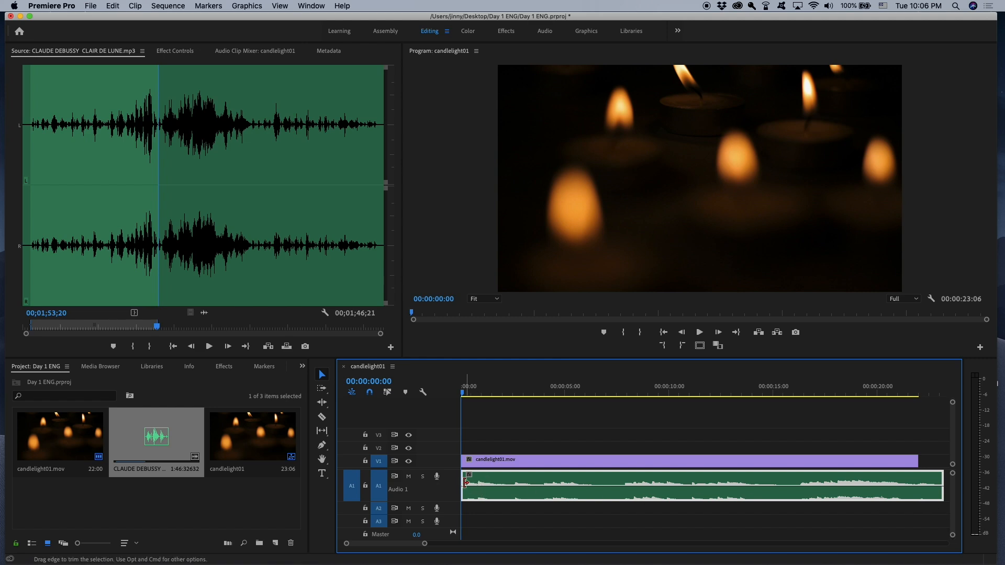
# Step: Add two volume keyframes with the Pen tool near the start of the Clair de Lune clip, the second at about 00:00:01:12
pyautogui.press('p')
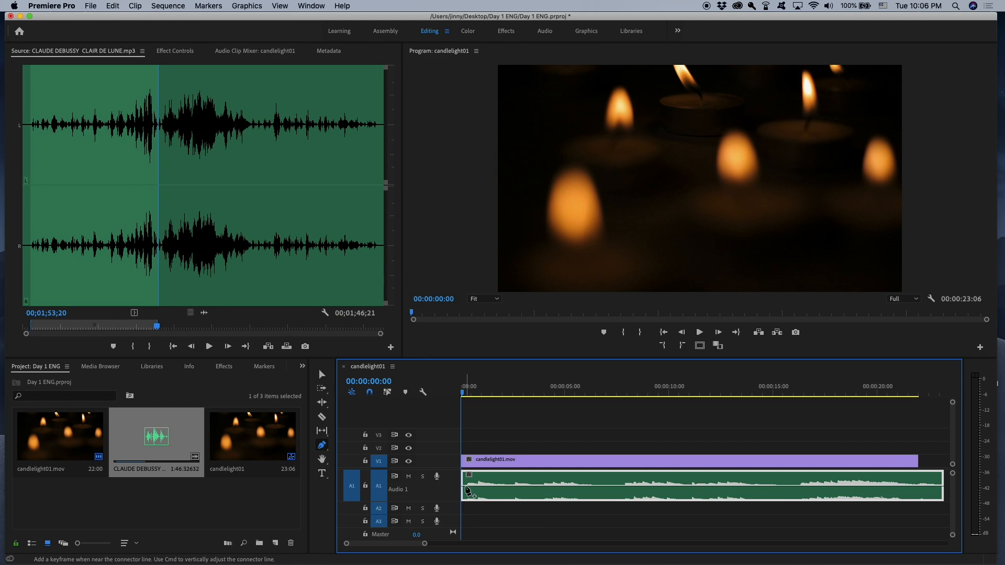
pyautogui.click(466, 487)
pyautogui.click(492, 486)
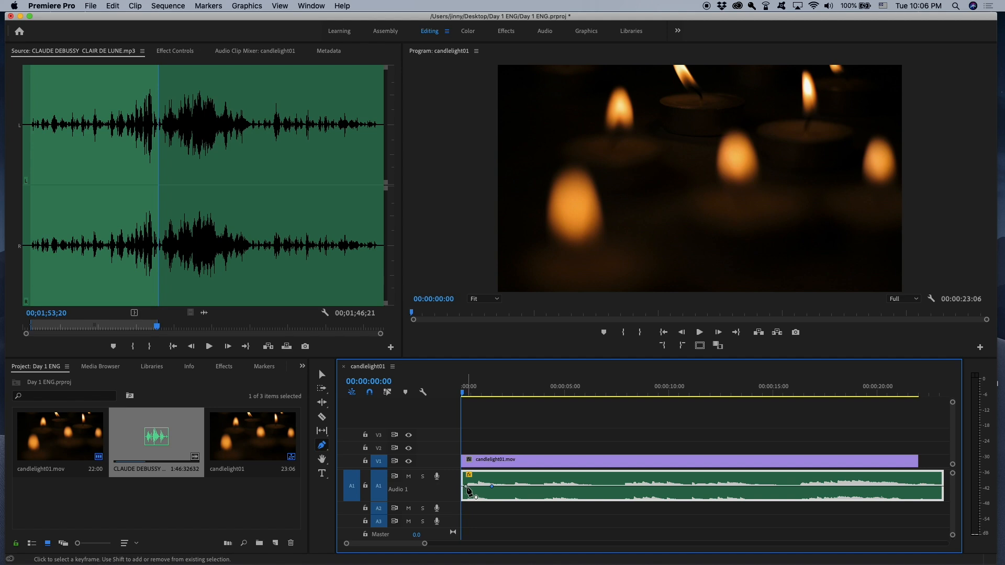
# Step: Create a fade-in by lowering the first keyframe to -∞ dB at 00:00:00:00 and moving the second to about 5.5 seconds; save the project
pyautogui.click(466, 488)
pyautogui.moveTo(466, 487); pyautogui.dragTo(464, 496)
pyautogui.click(492, 488)
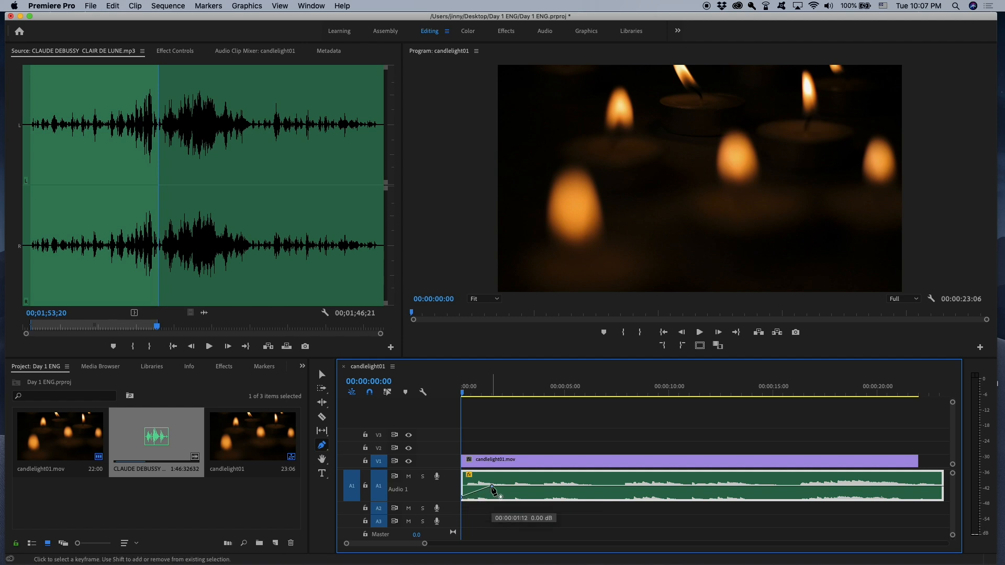
pyautogui.moveTo(492, 488); pyautogui.dragTo(578, 482)
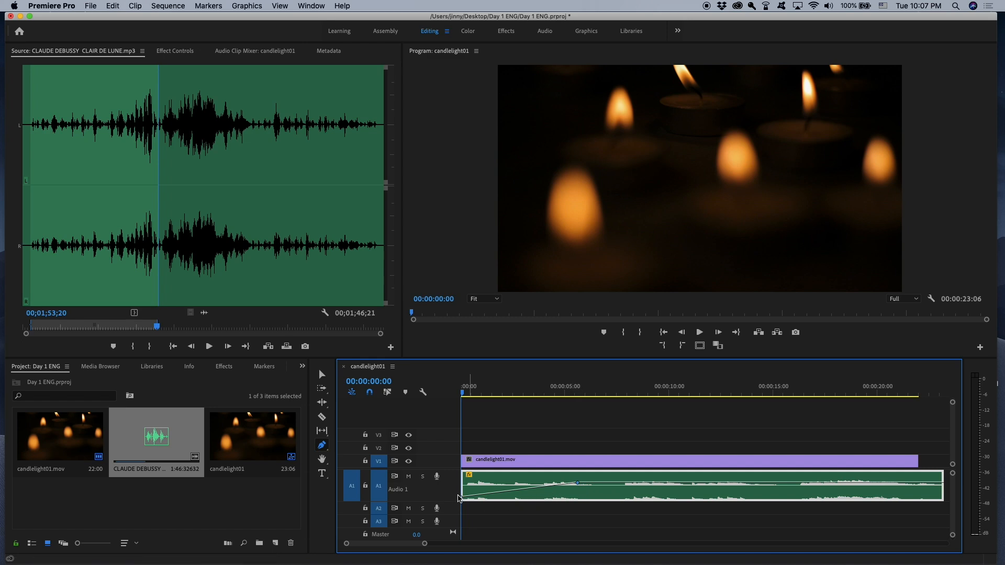
pyautogui.press('super+s')
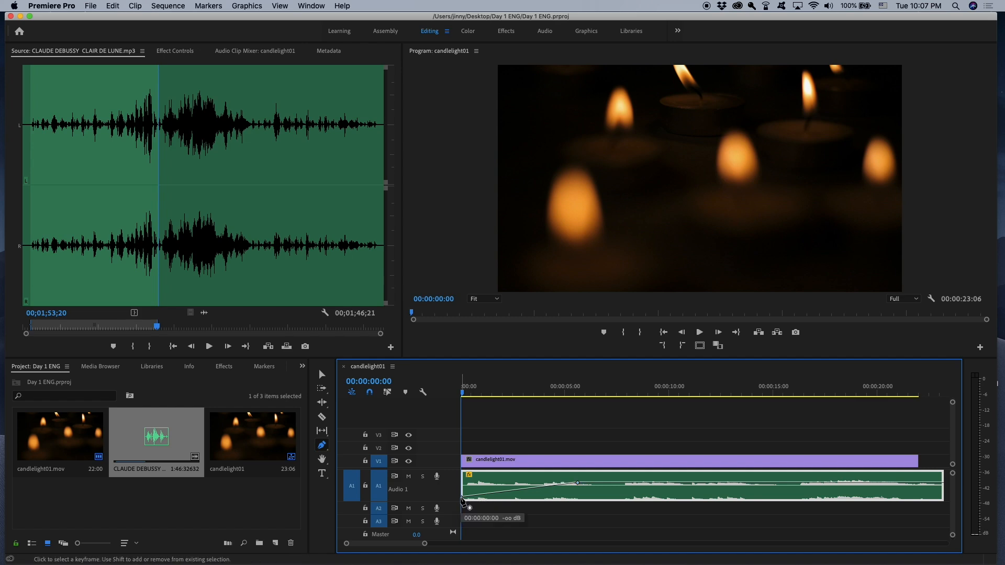
# Step: Try a one-second fade-in, then move the second keyframe back to about 5 seconds at a higher volume and play the sequence
pyautogui.moveTo(578, 482)
pyautogui.moveTo(578, 483); pyautogui.dragTo(484, 483)
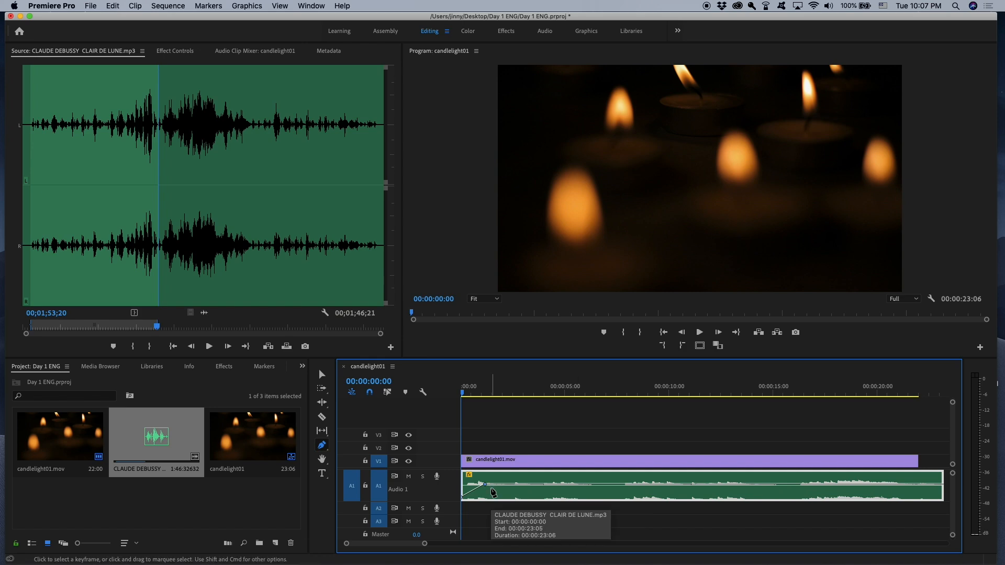
pyautogui.moveTo(485, 483); pyautogui.dragTo(571, 479)
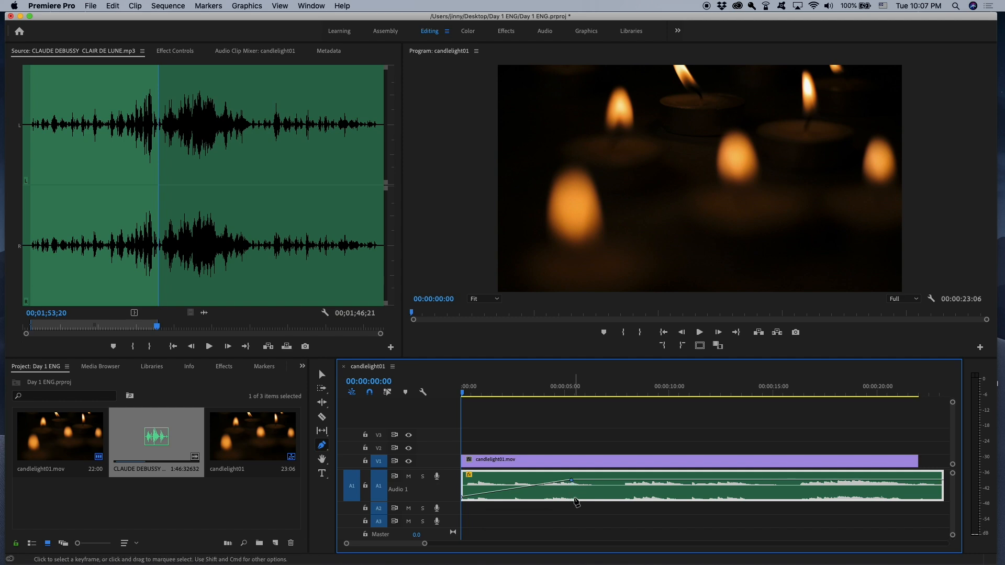
pyautogui.press('space')
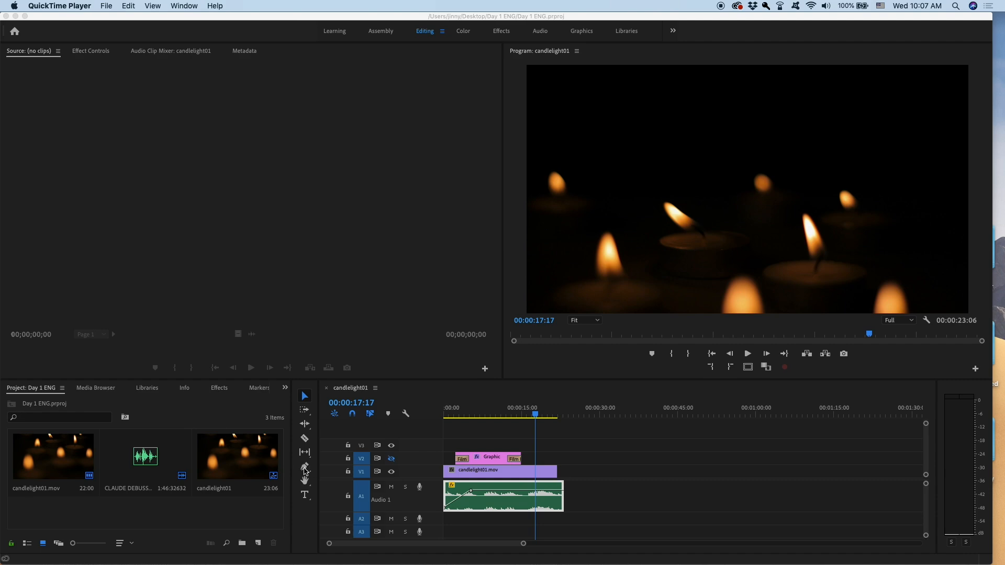
# Step: Add two volume keyframes with the Pen tool on the A1 audio clip, at about 00:00:17:17 and at the clip's end
pyautogui.click(306, 471)
pyautogui.click(305, 470)
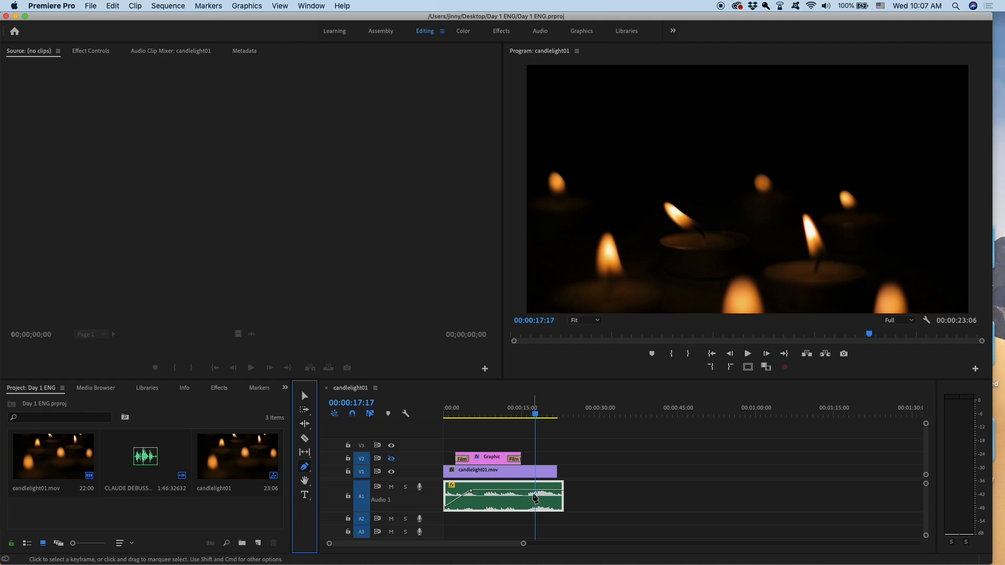
pyautogui.click(536, 491)
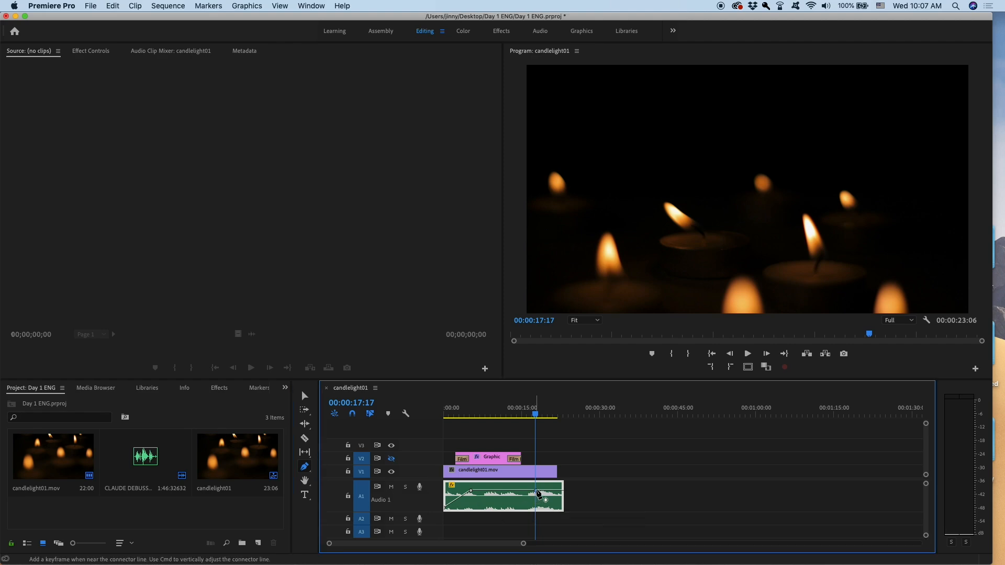
pyautogui.click(561, 493)
# Step: Lower the end keyframe of the A1 audio clip to the bottom to create a fade-out, and return the playhead to the sequence start
pyautogui.moveTo(561, 494)
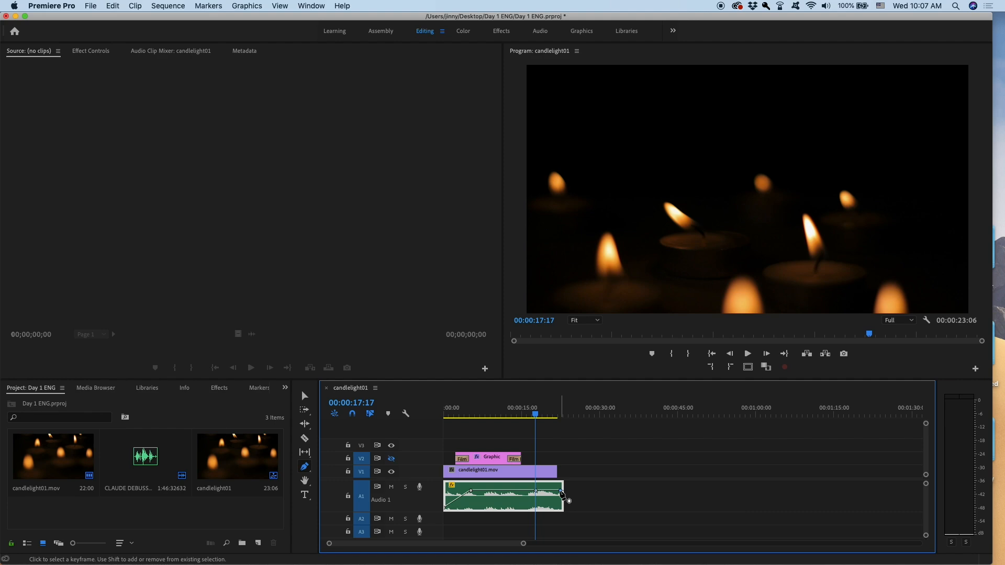
pyautogui.click(561, 494)
pyautogui.moveTo(561, 494); pyautogui.dragTo(562, 507)
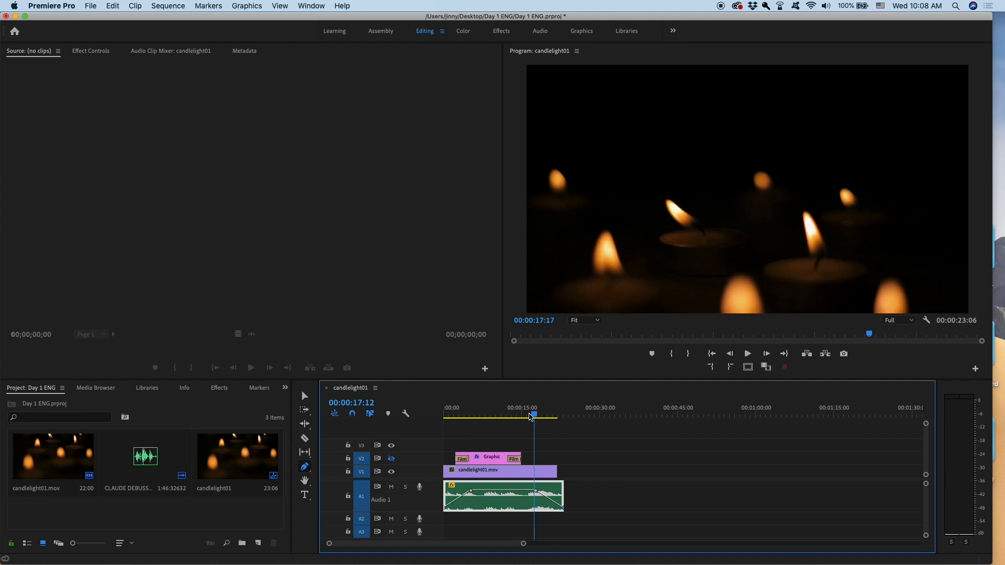
pyautogui.press('Home')
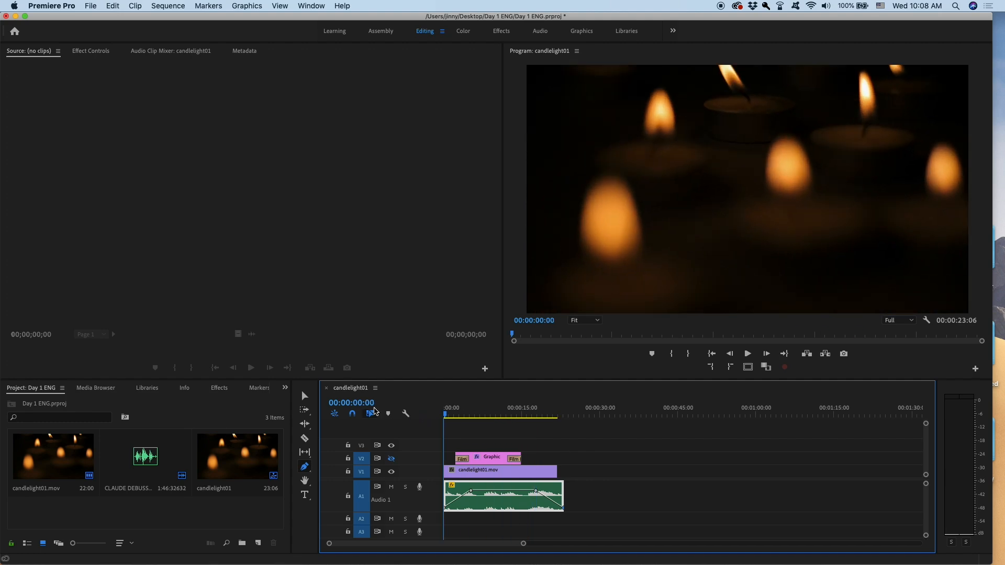
# Step: Play the sequence from the start and again from about 00:00:01:05 to check the audio fades, and save the project
pyautogui.press('space')
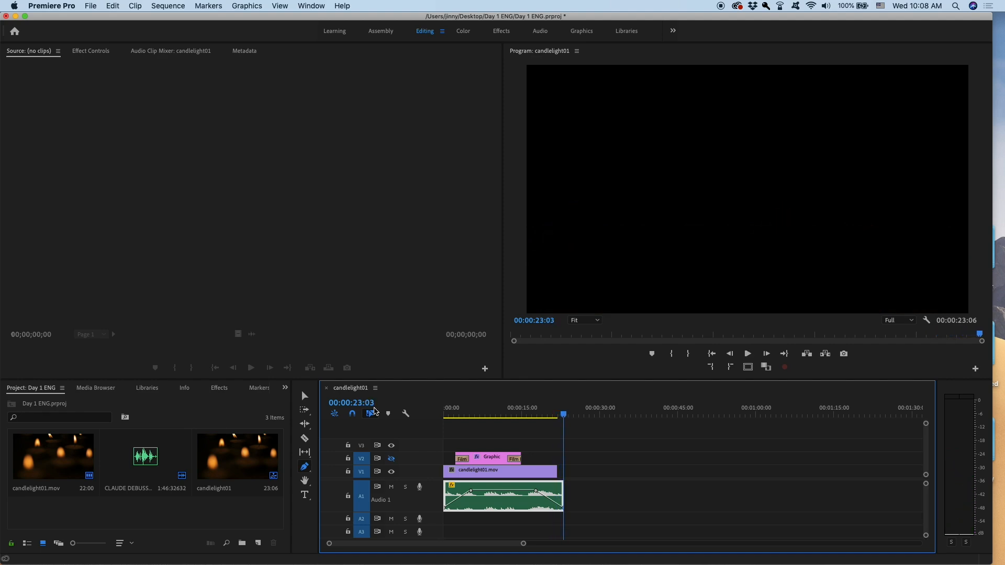
pyautogui.moveTo(563, 415); pyautogui.dragTo(450, 417)
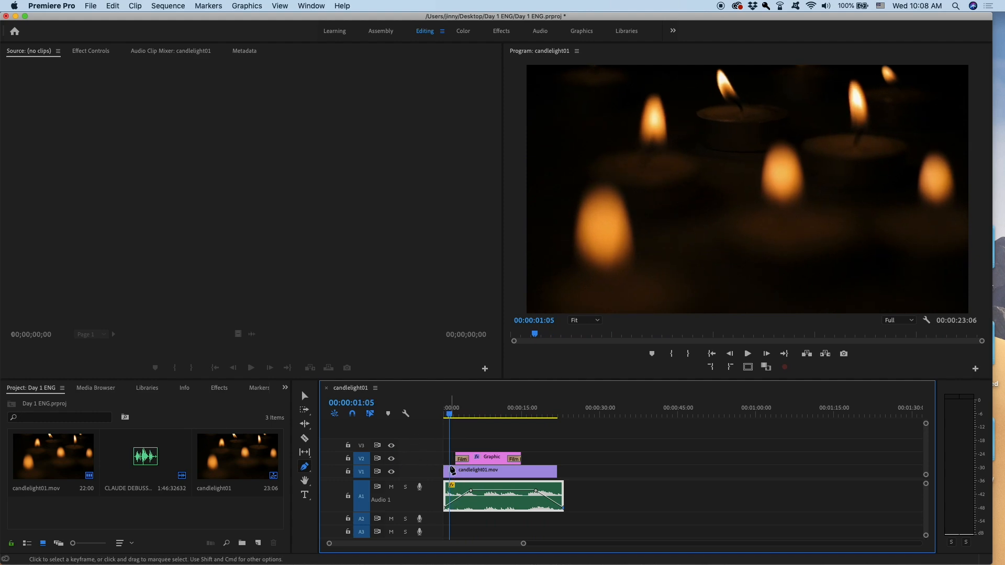
pyautogui.press('space')
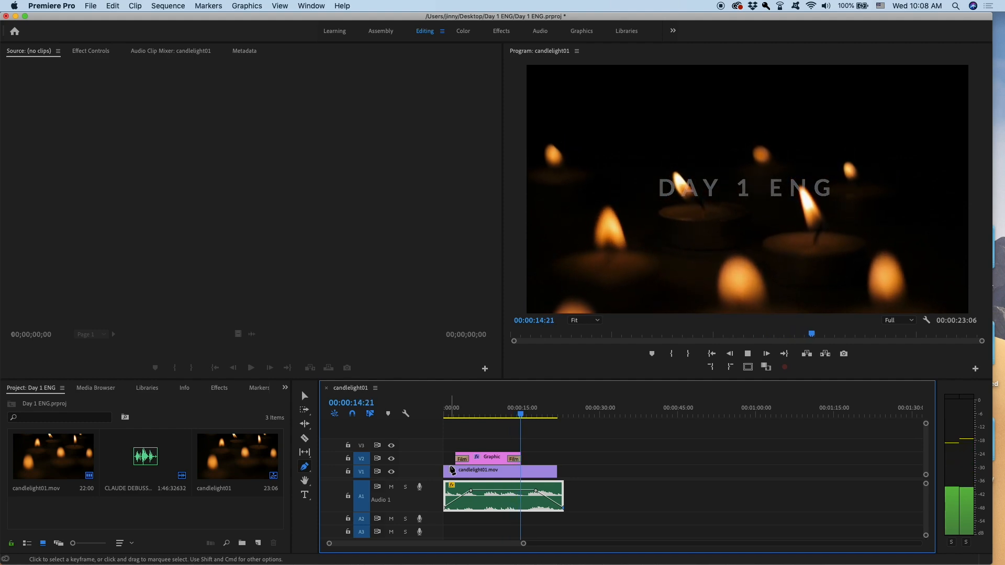
pyautogui.press('space')
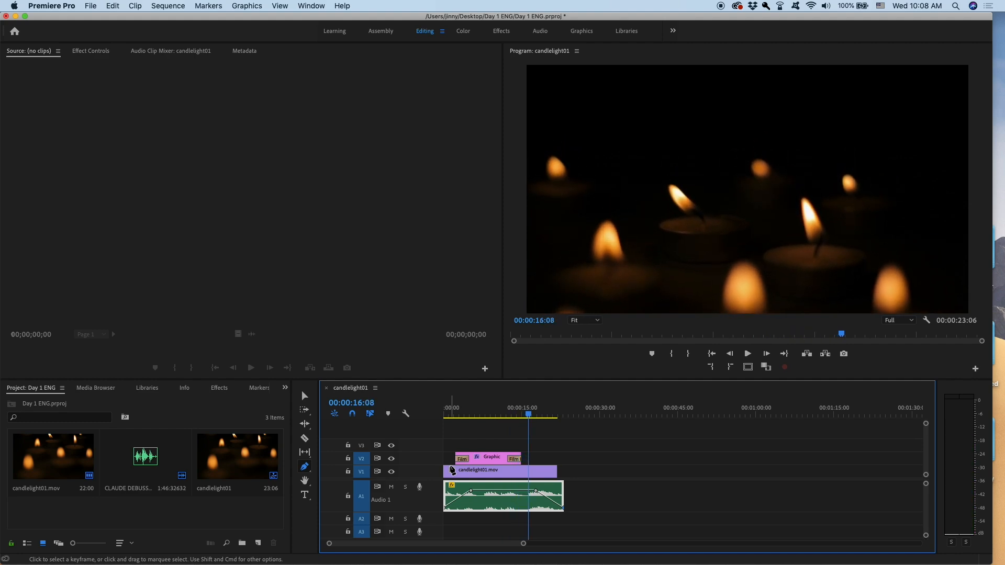
pyautogui.press('super+s')
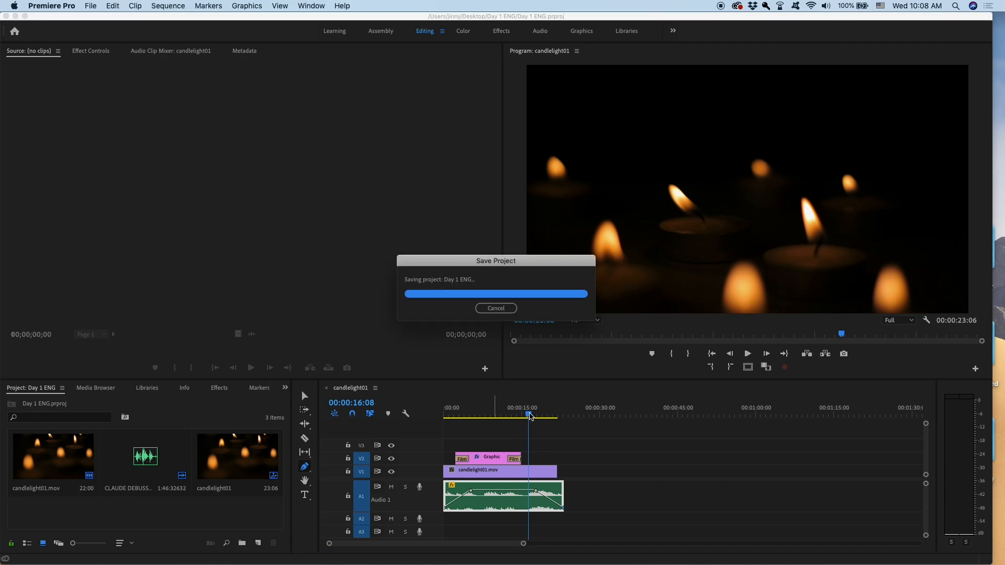
# Step: Delete the existing title graphic from track V2 with the Selection tool
pyautogui.moveTo(530, 417); pyautogui.dragTo(468, 417)
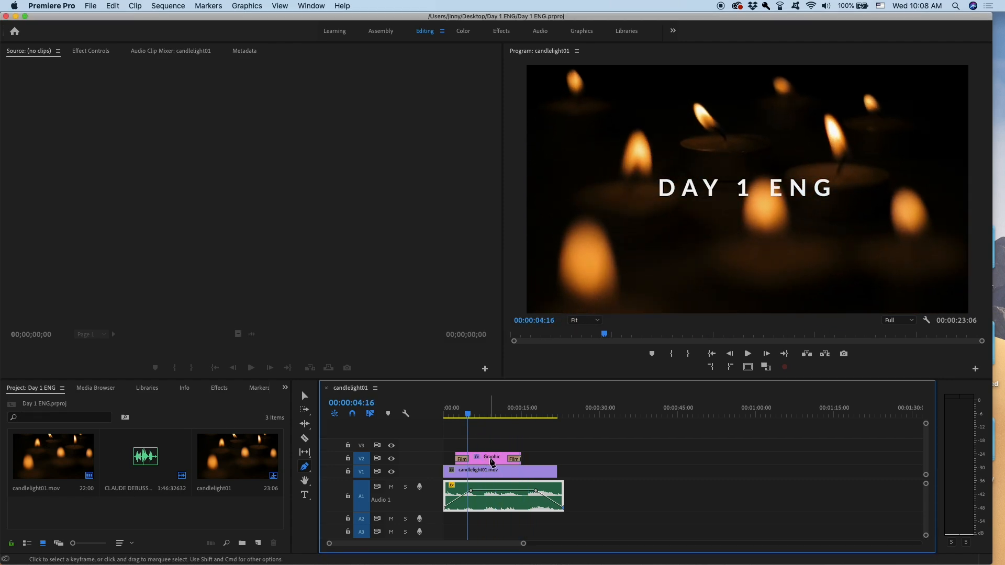
pyautogui.click(304, 395)
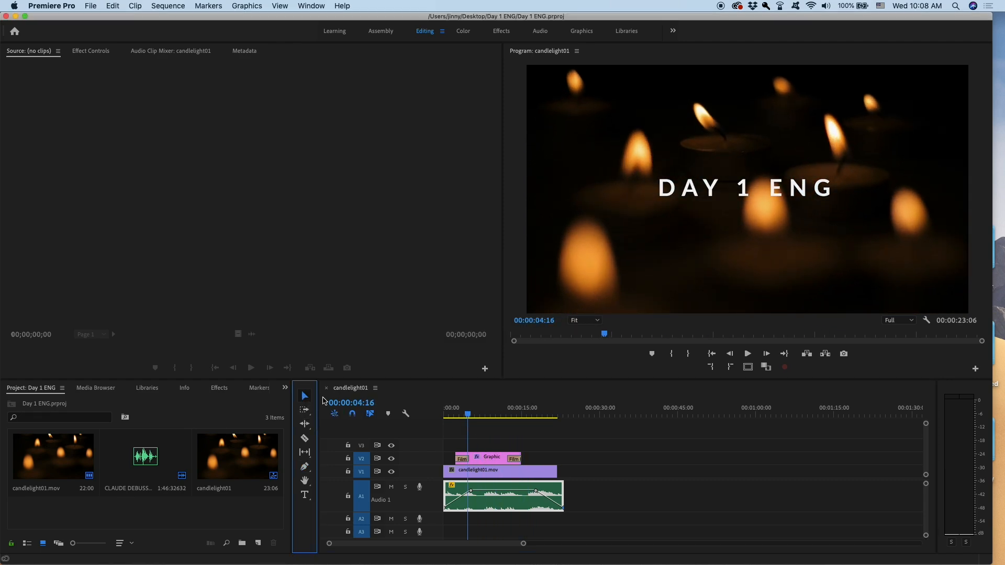
pyautogui.click(497, 460)
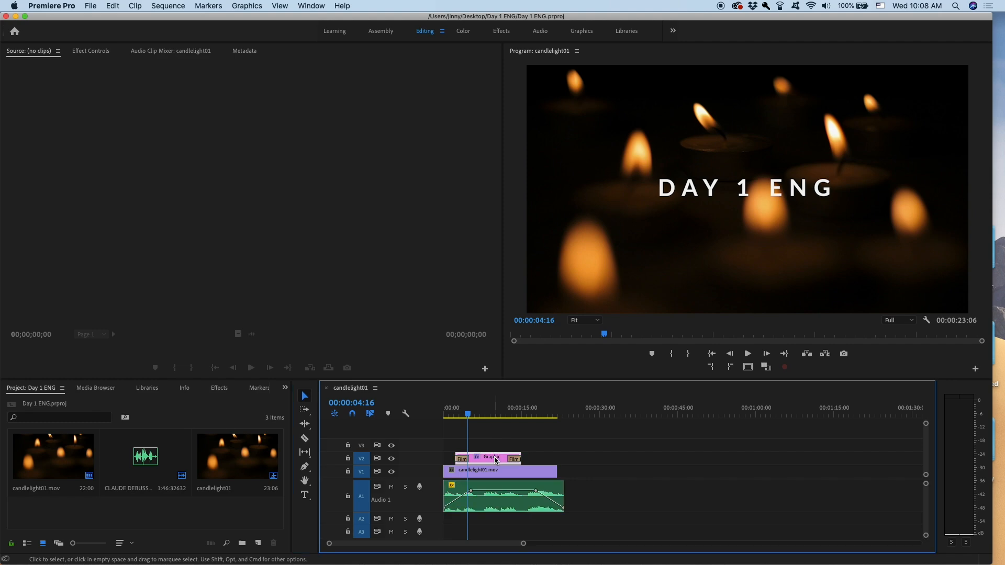
pyautogui.press('Delete')
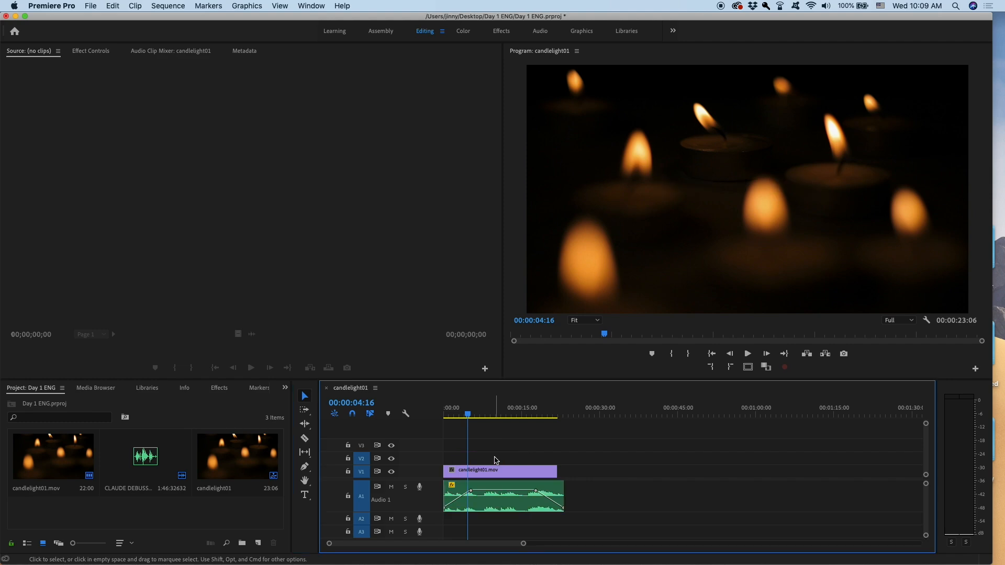
# Step: Place the playhead at 00:00:04:00 and add a new horizontal text layer to the sequence there
pyautogui.moveTo(467, 415); pyautogui.dragTo(443, 421)
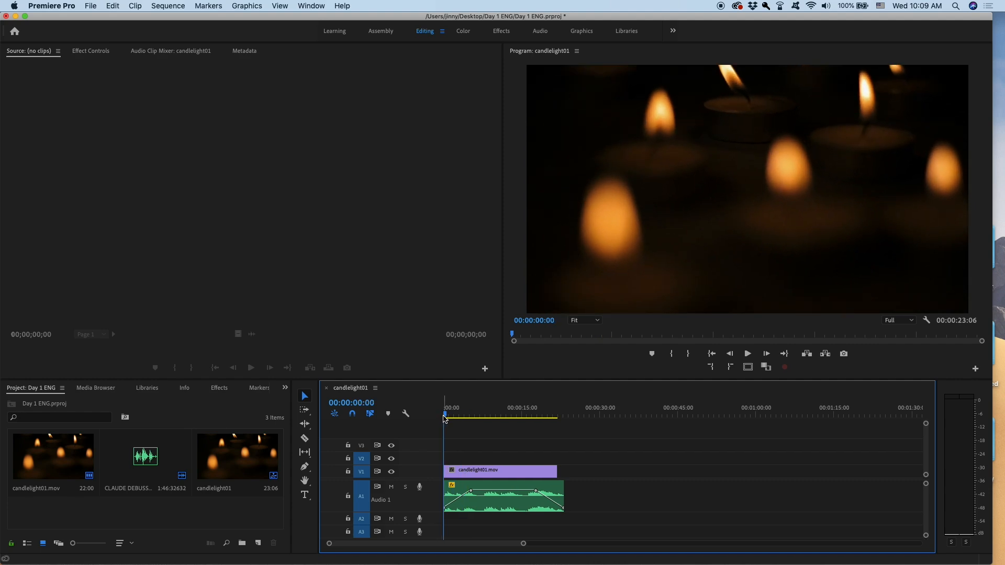
pyautogui.moveTo(447, 419); pyautogui.dragTo(470, 417)
pyautogui.click(381, 404)
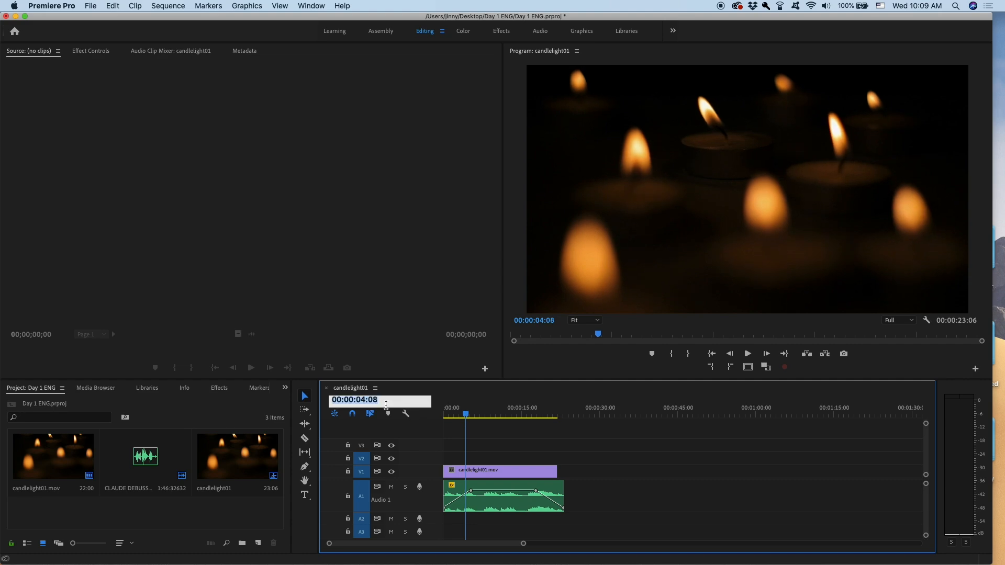
pyautogui.write('4.')
pyautogui.press('Return')
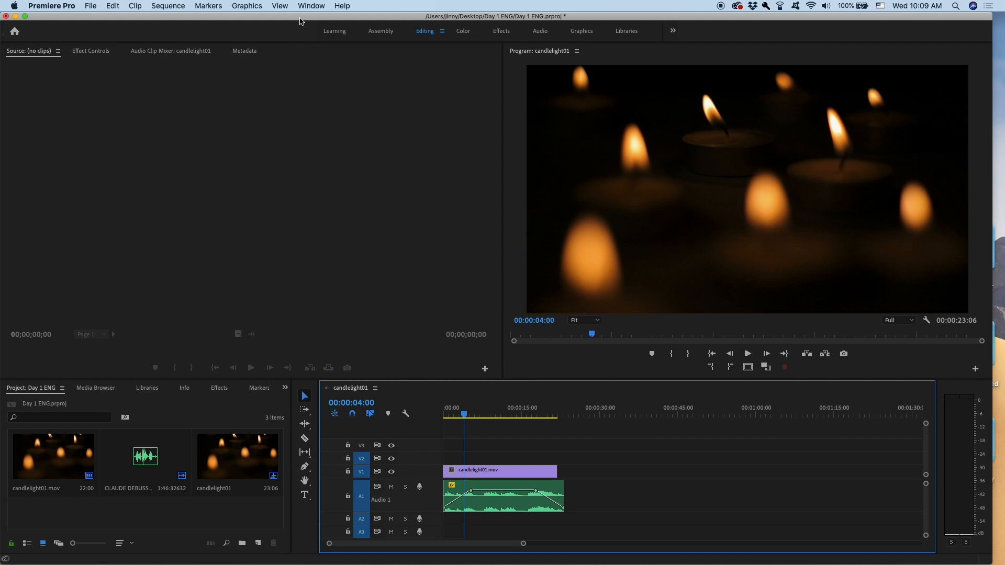
pyautogui.click(254, 7)
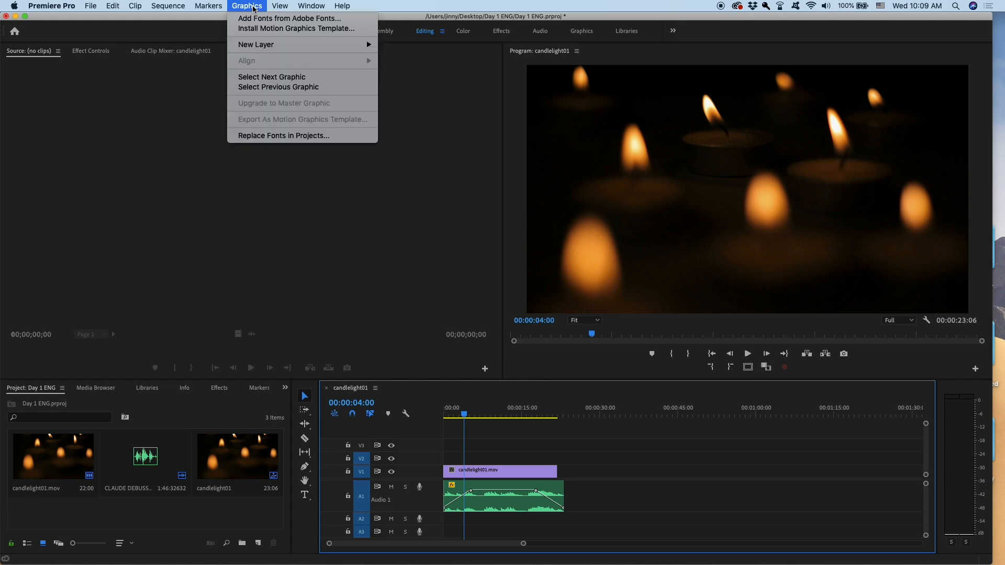
pyautogui.moveTo(265, 48)
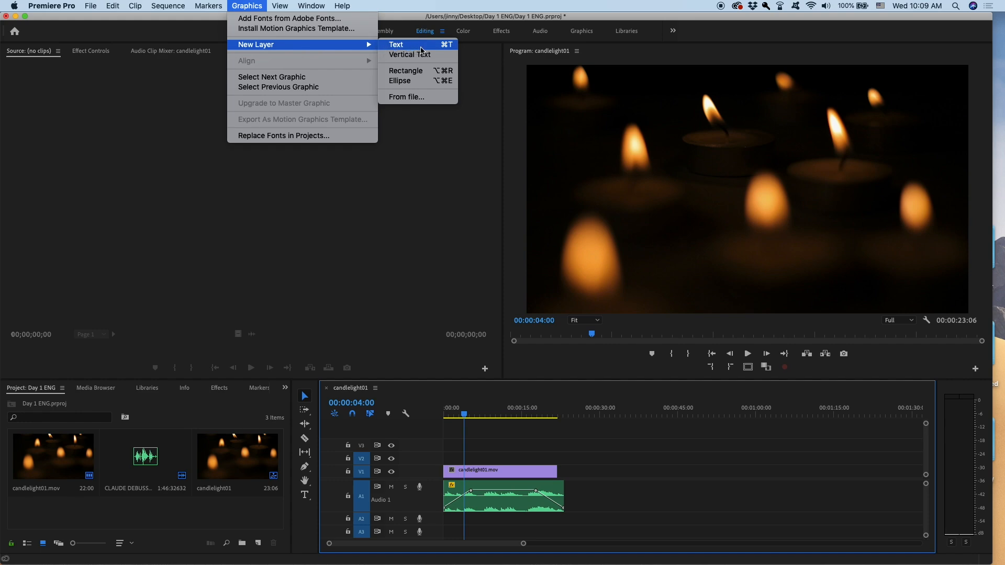
pyautogui.click(423, 47)
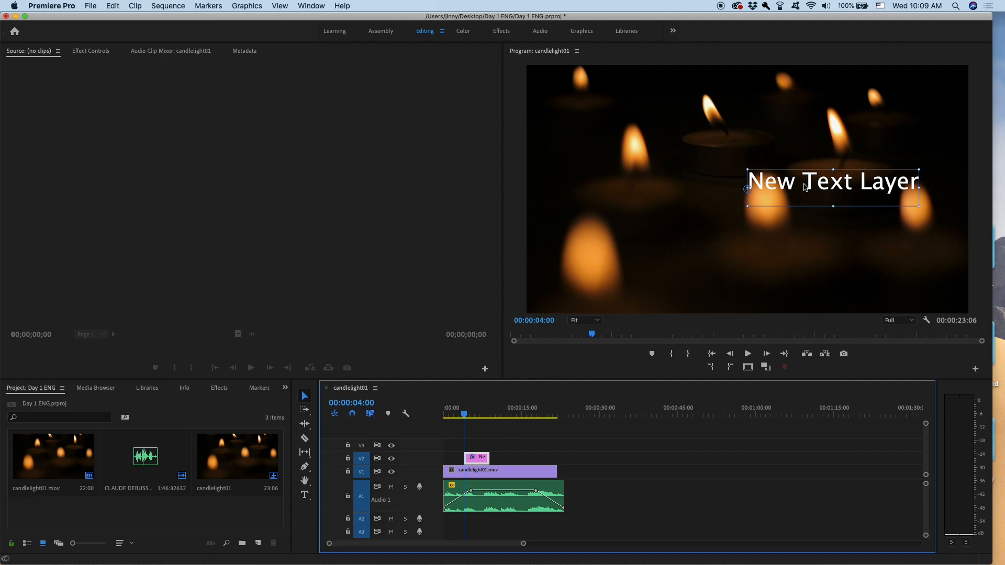
# Step: Select the placeholder text, save the project, and show the text layer's edit settings in the Graphics workspace
pyautogui.doubleClick(805, 187)
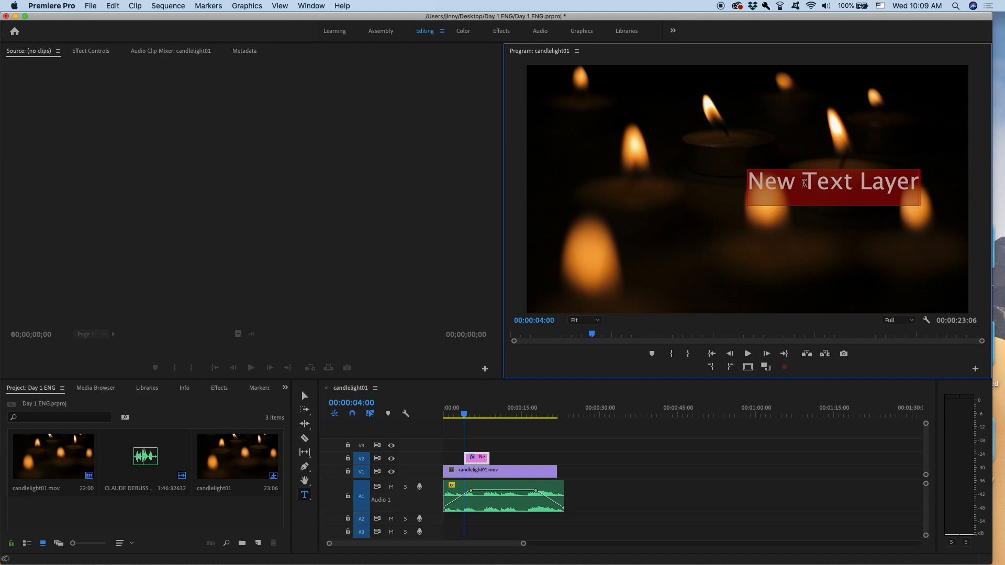
pyautogui.press('super+s')
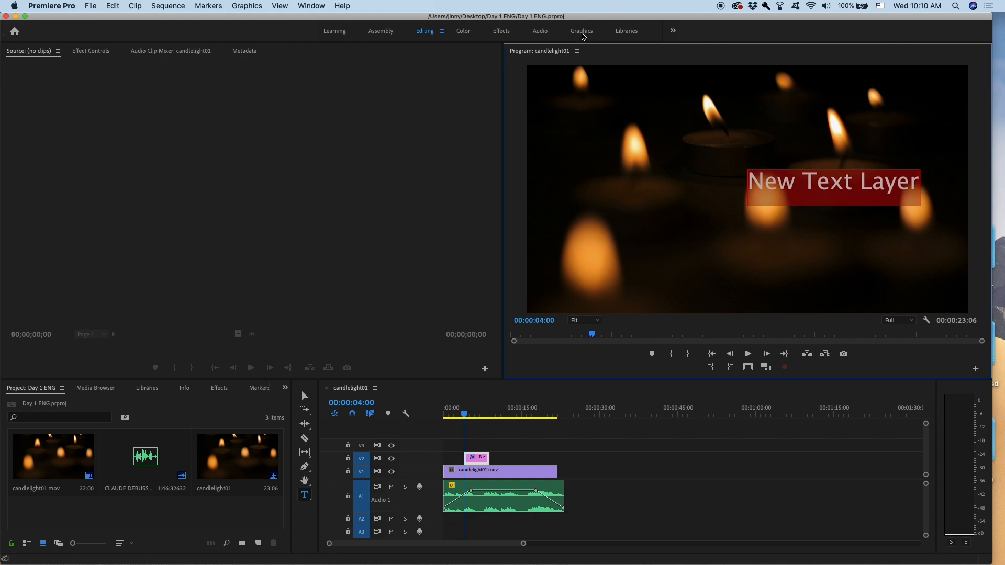
pyautogui.click(581, 31)
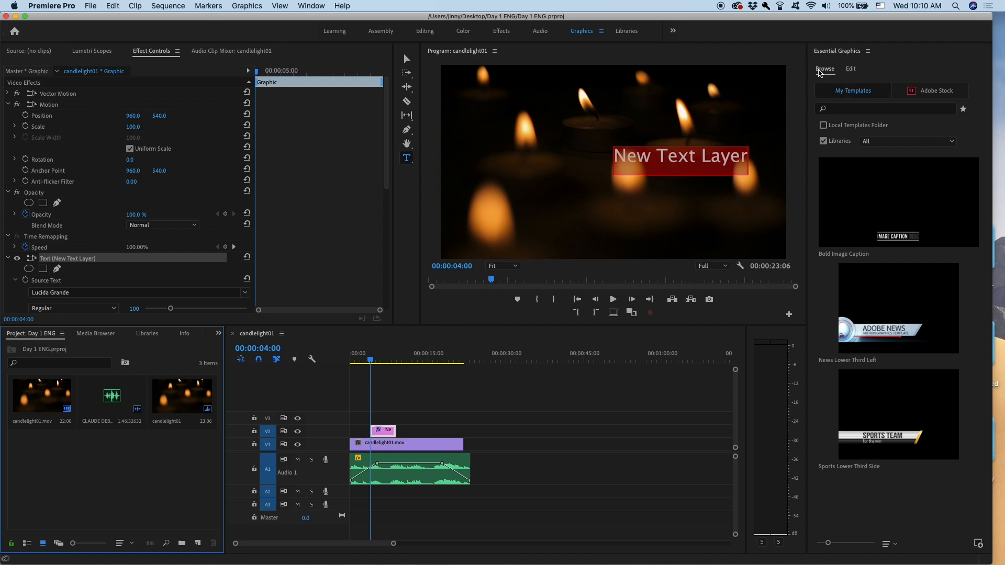
pyautogui.click(851, 72)
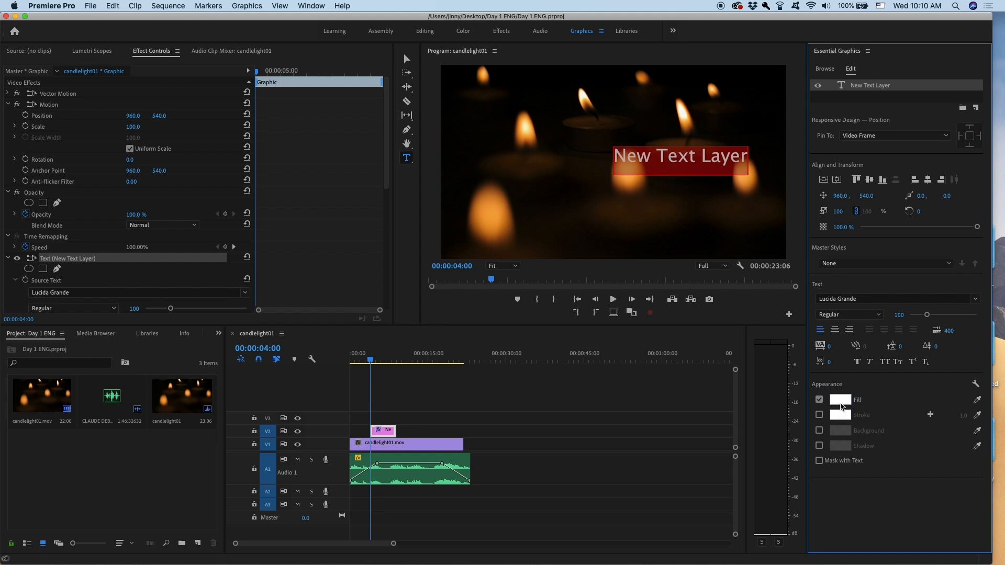
# Step: Try out the Stroke, Background and Shadow appearance options on the text, switching each one off again
pyautogui.click(820, 416)
pyautogui.click(819, 416)
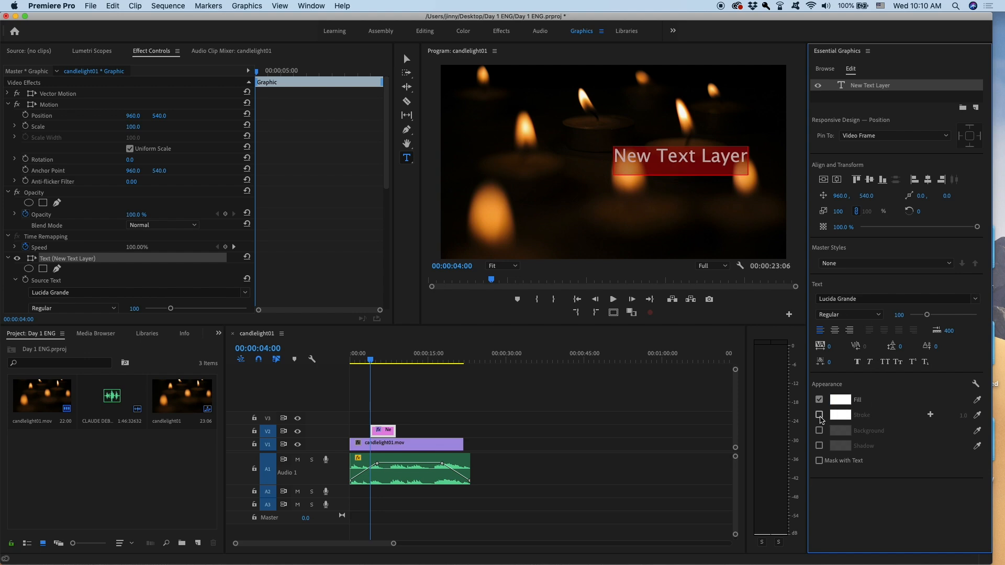
pyautogui.click(819, 431)
pyautogui.click(820, 430)
pyautogui.click(819, 445)
pyautogui.click(820, 446)
# Step: Format the placeholder text with the Lato font in Bold style and set its tracking to 300
pyautogui.click(976, 299)
pyautogui.scroll(3, 915, 389)
pyautogui.click(861, 362)
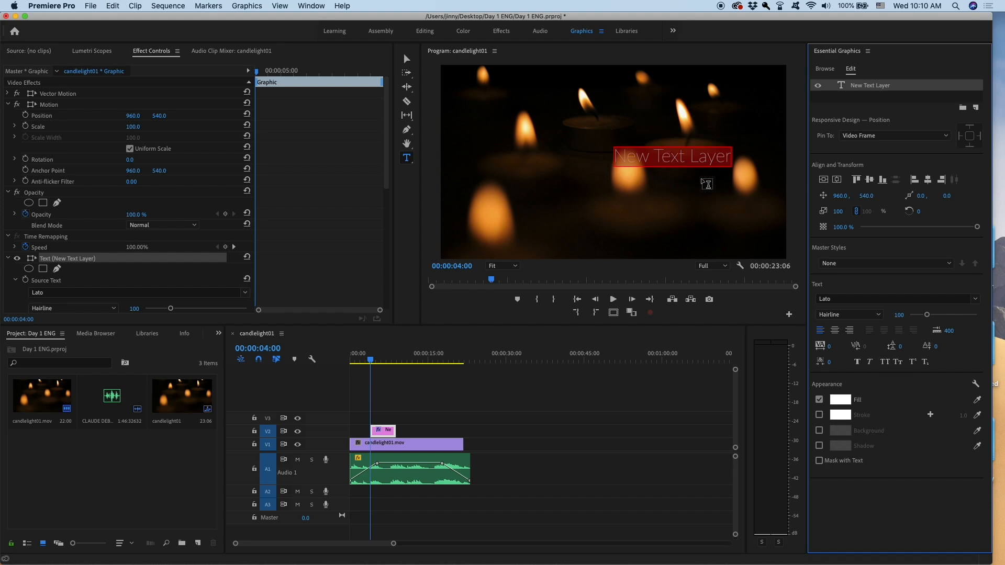
pyautogui.click(880, 316)
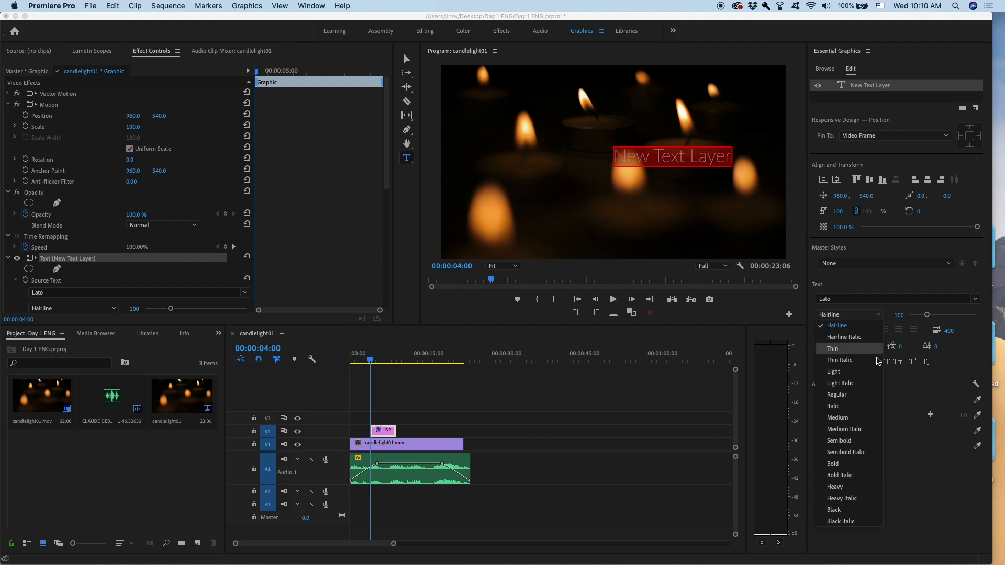
pyautogui.click(853, 463)
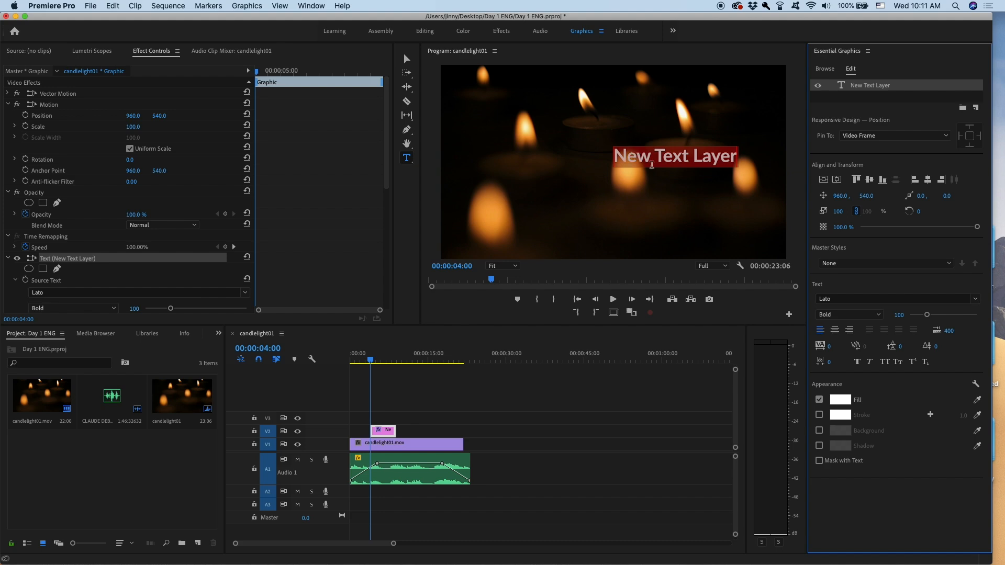
pyautogui.click(830, 346)
pyautogui.write('300')
pyautogui.press('Return')
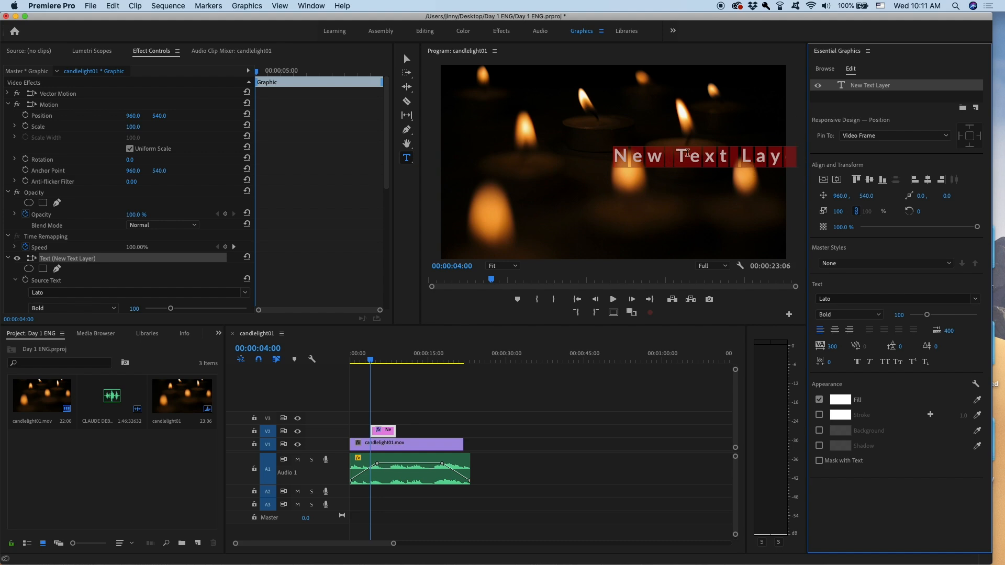
# Step: Replace the placeholder text with the title "DAY1 ENG"
pyautogui.write('d')
pyautogui.press('BackSpace')
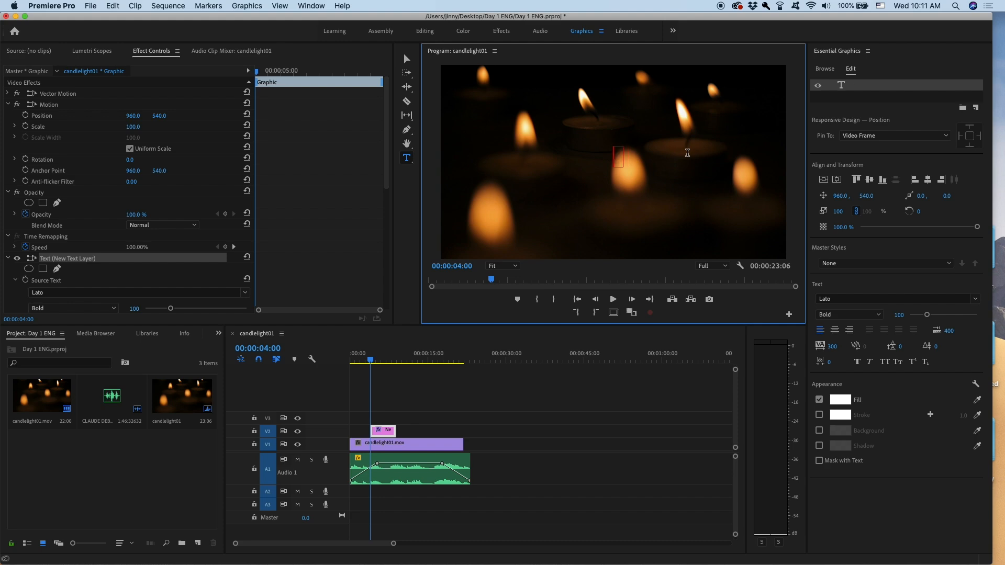
pyautogui.write('DAY')
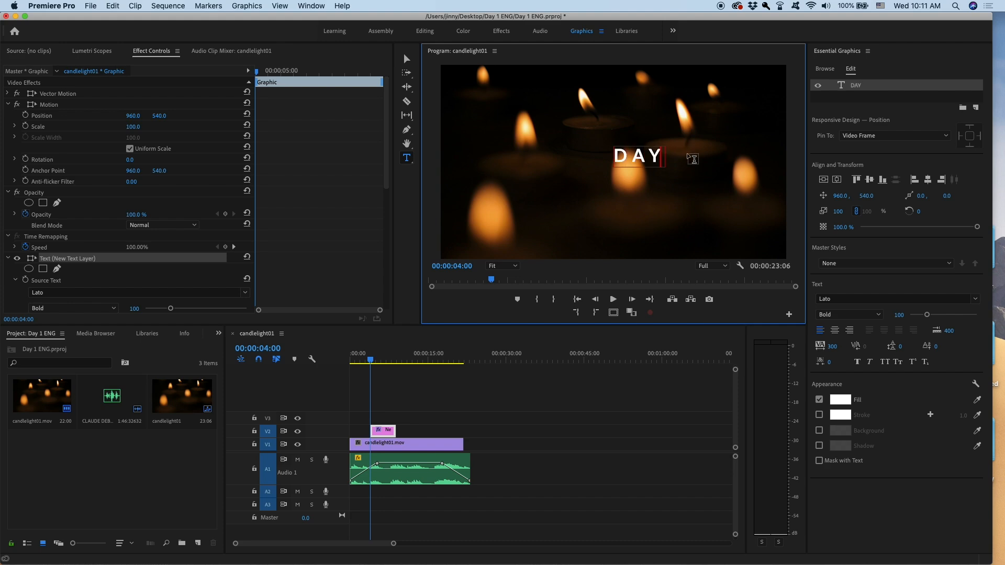
pyautogui.write('1 ENG')
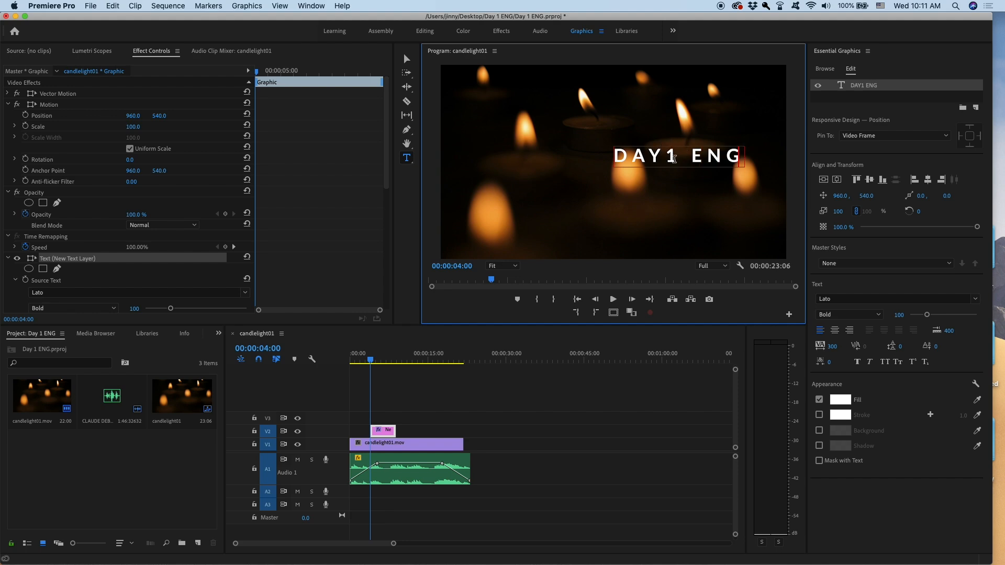
# Step: Save the project and center the title vertically and horizontally in the video frame
pyautogui.press('super+s')
pyautogui.click(823, 181)
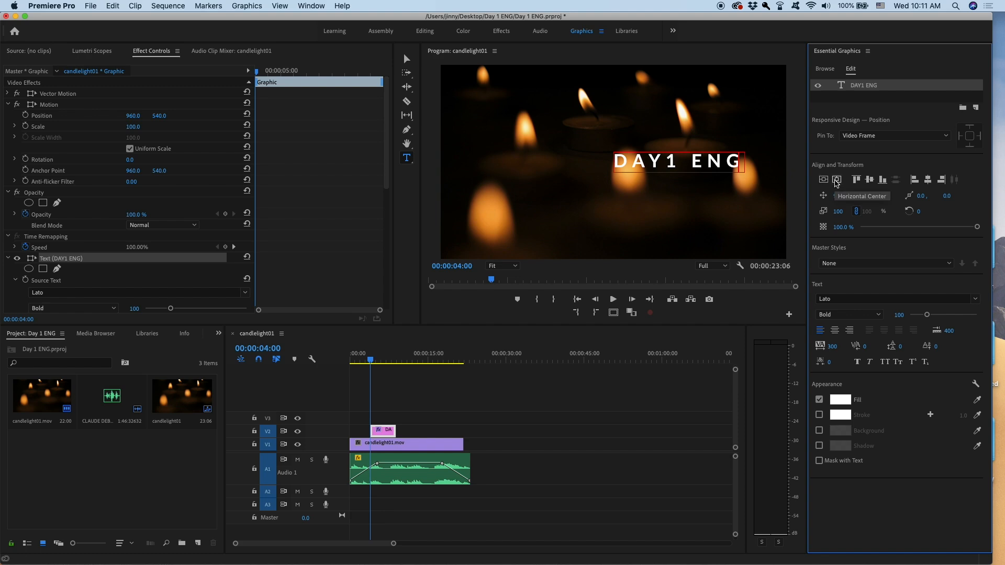
pyautogui.click(837, 180)
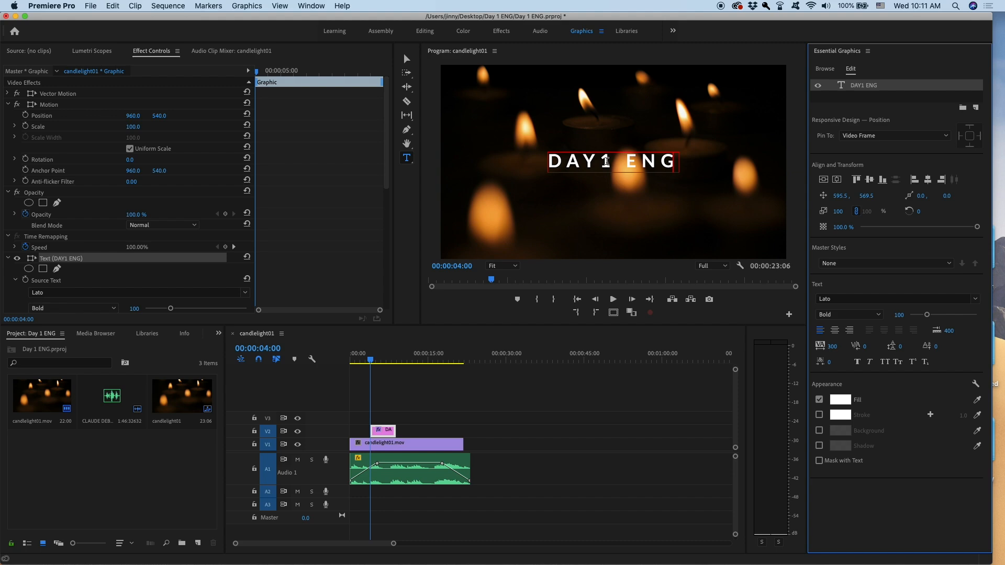
# Step: Check the title's placement against the safe margins overlay in the Program monitor, and hide the overlay again
pyautogui.click(614, 313)
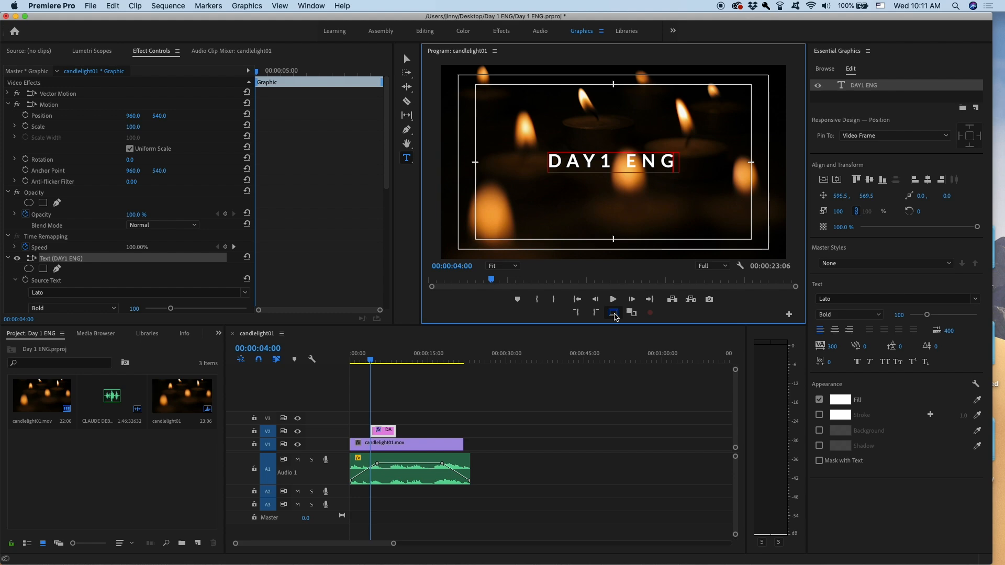
pyautogui.click(614, 314)
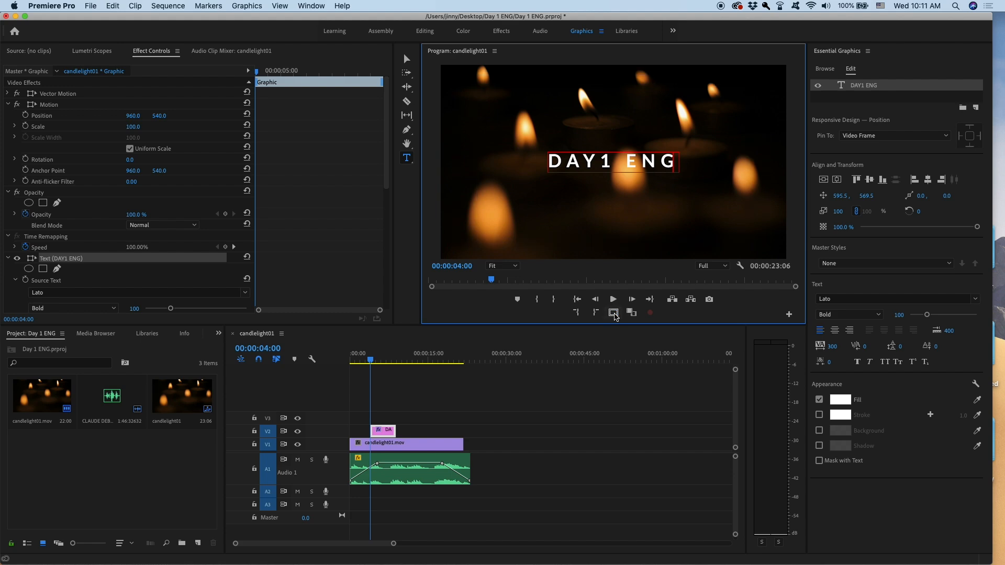
pyautogui.click(614, 313)
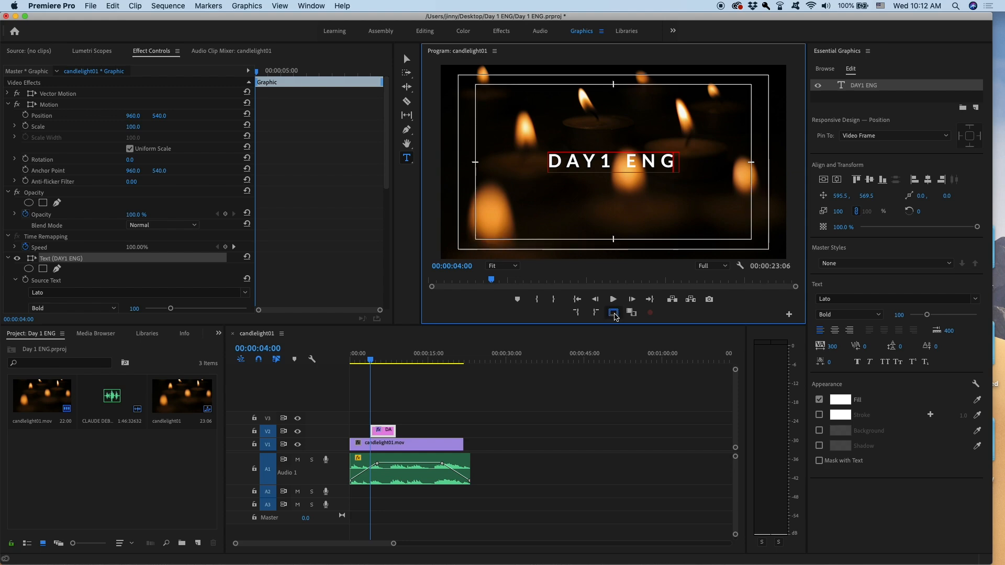
pyautogui.click(614, 313)
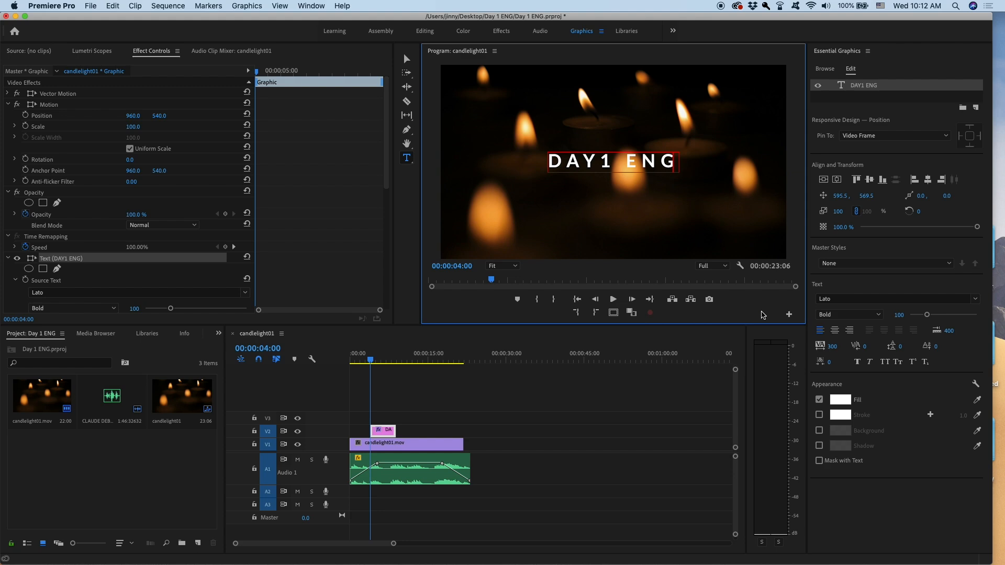
# Step: Place the Safe Margins and Comparison View buttons in the Program monitor's button bar
pyautogui.click(789, 316)
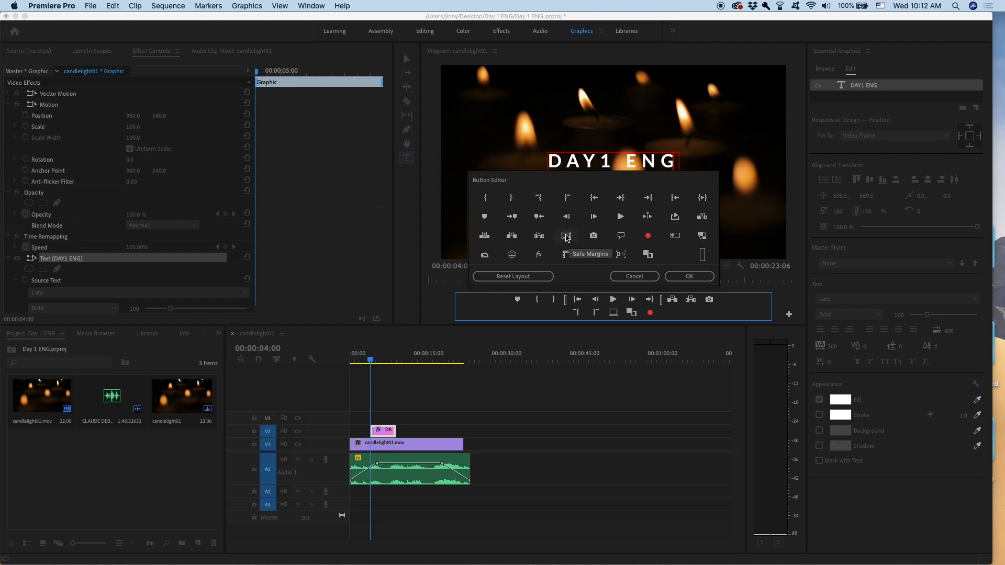
pyautogui.moveTo(567, 238); pyautogui.dragTo(613, 312)
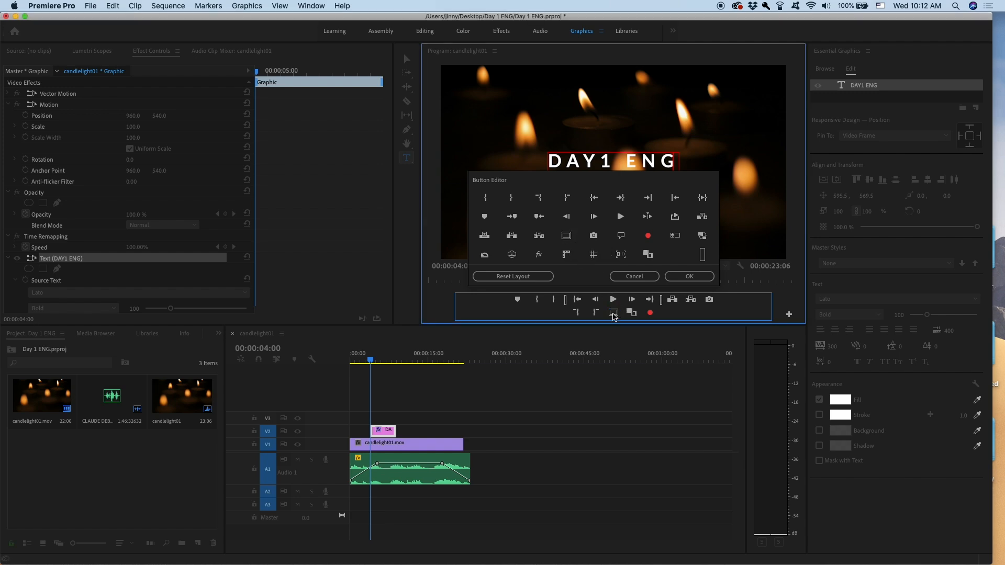
pyautogui.click(683, 277)
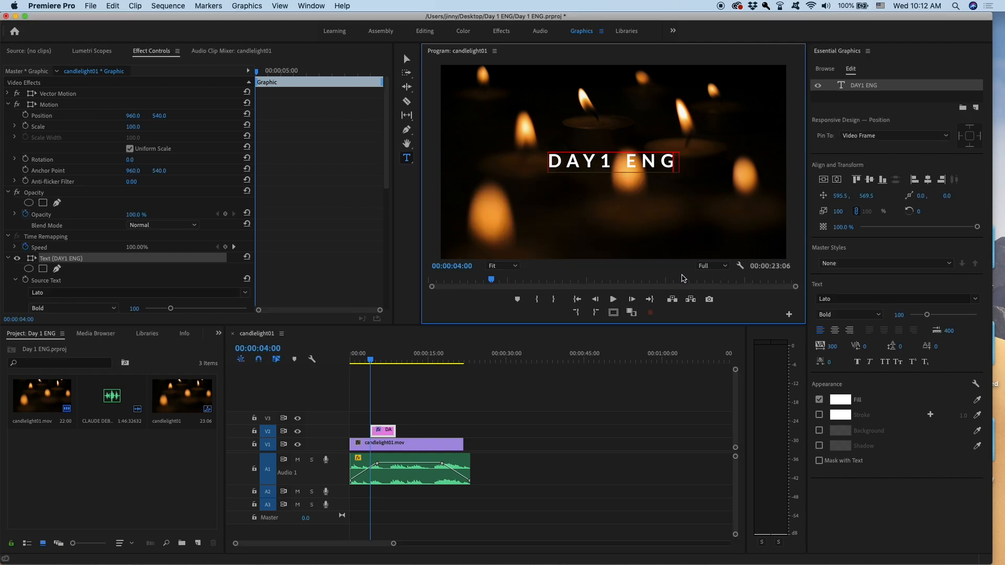
pyautogui.click(789, 315)
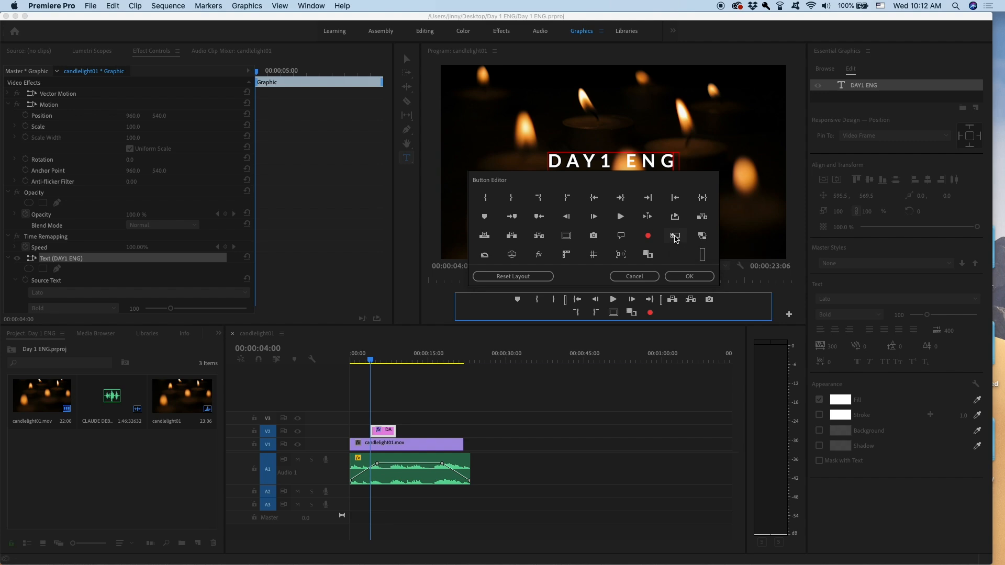
pyautogui.moveTo(675, 237); pyautogui.dragTo(668, 313)
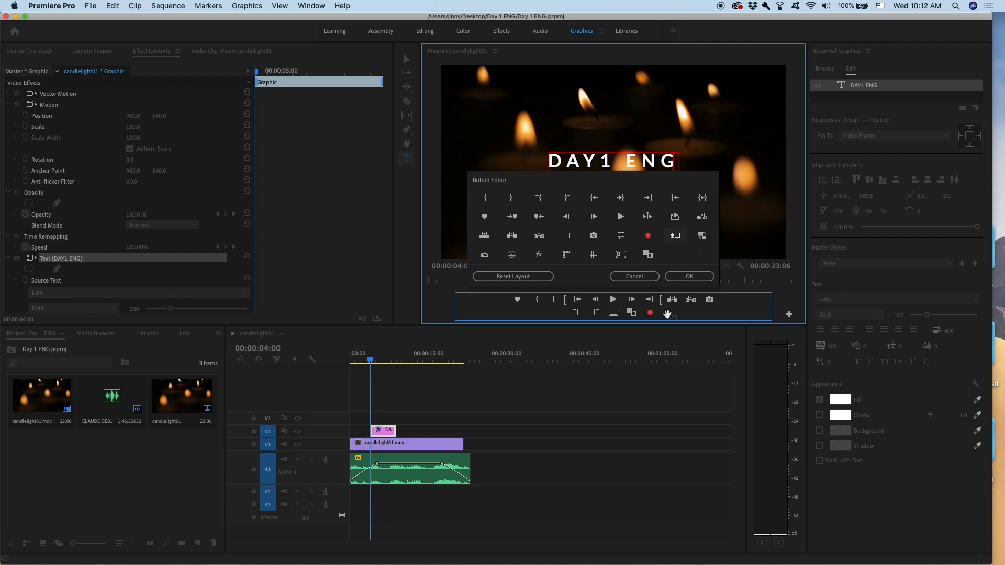
pyautogui.click(690, 276)
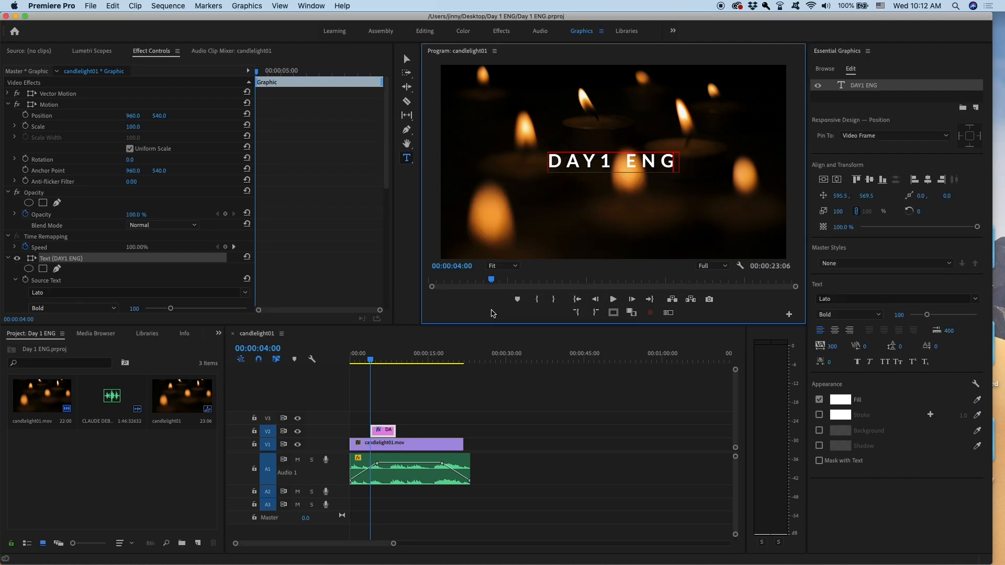
# Step: Change the fill color of the DAY1 ENG title text to yellow F1CB0B
pyautogui.tripleClick(621, 162)
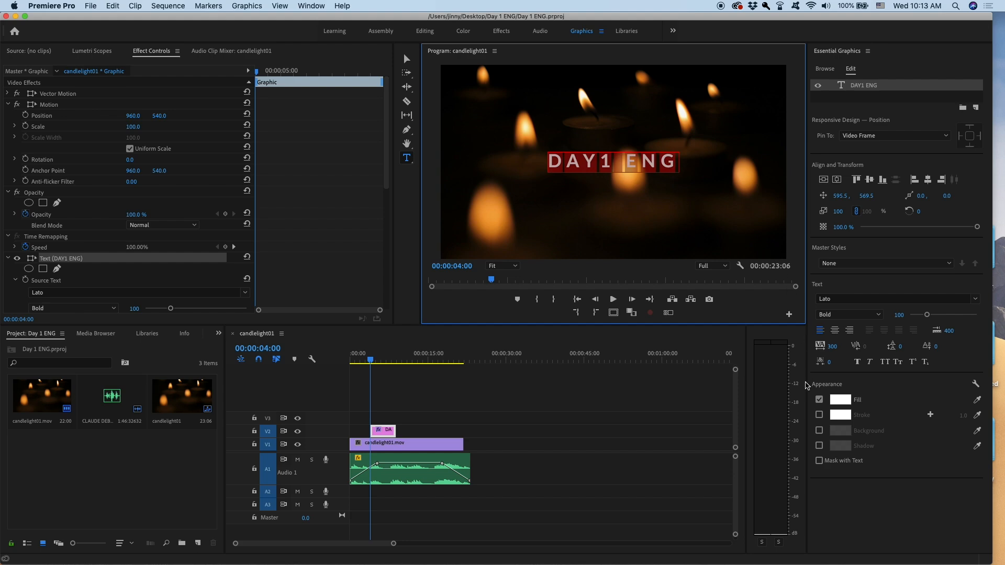
pyautogui.click(837, 401)
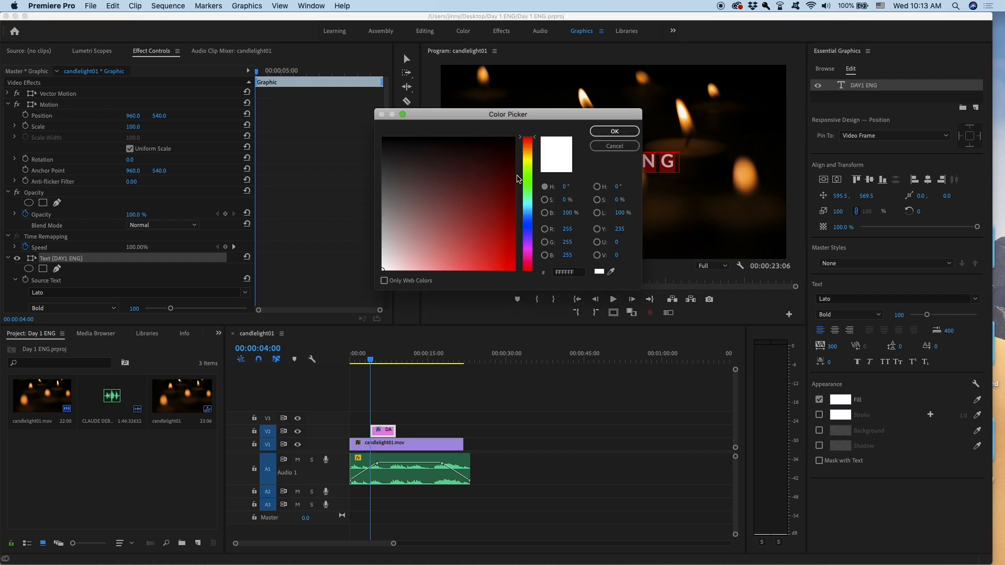
pyautogui.click(525, 155)
pyautogui.click(509, 263)
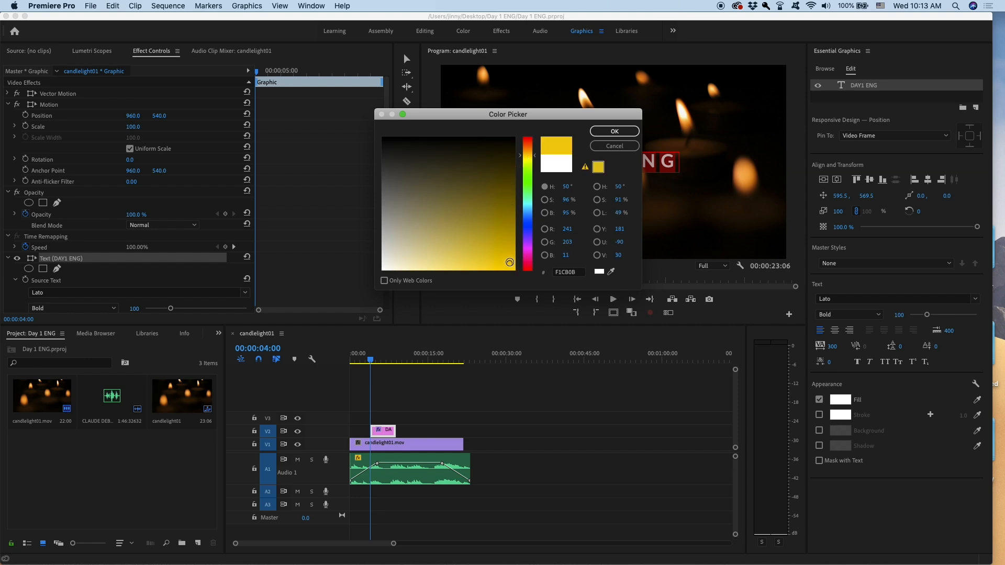
pyautogui.moveTo(571, 113); pyautogui.dragTo(392, 115)
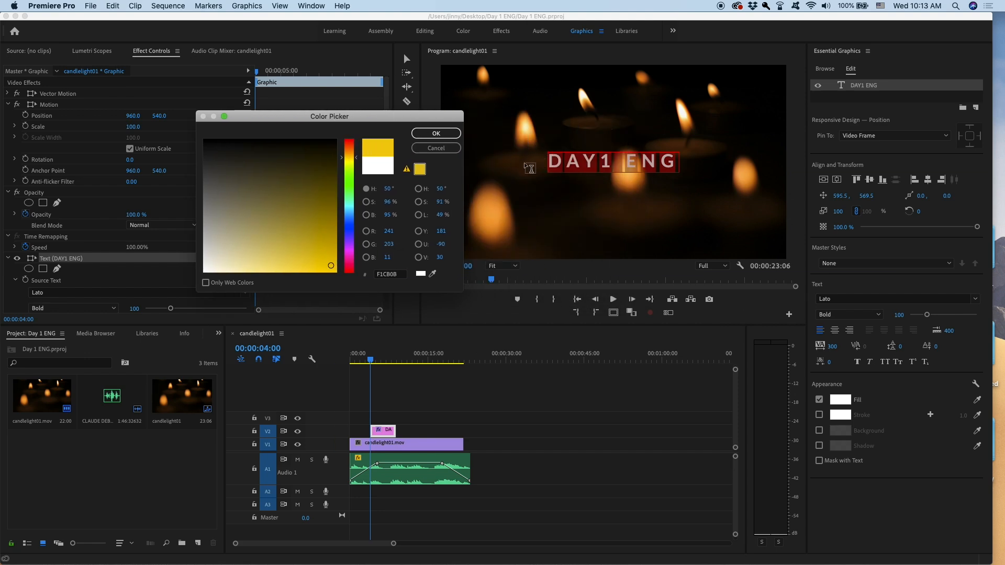
pyautogui.click(436, 133)
pyautogui.click(525, 184)
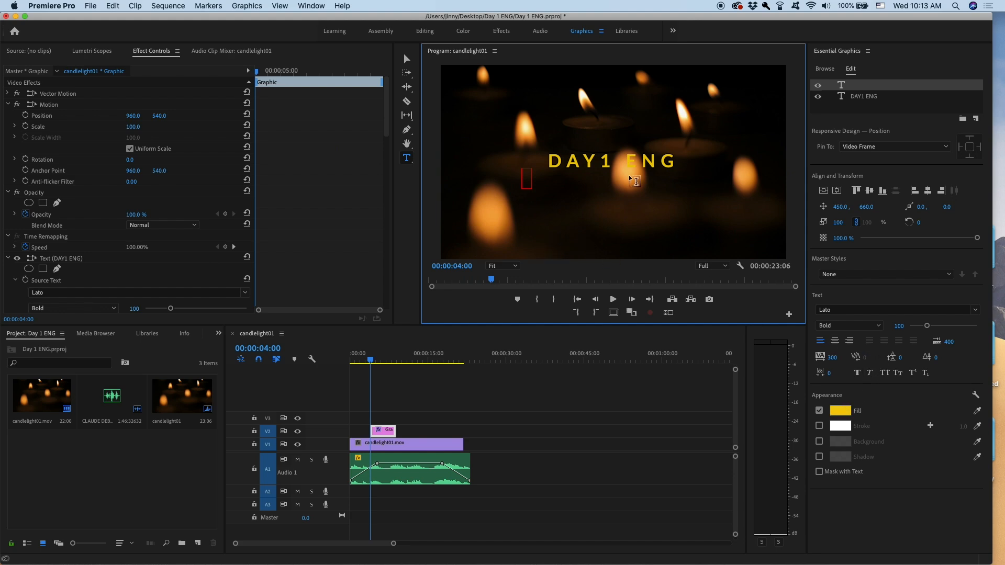
# Step: Set the fill color of the DAY1 ENG title text to white, hex FFFFFF
pyautogui.click(605, 162)
pyautogui.click(840, 411)
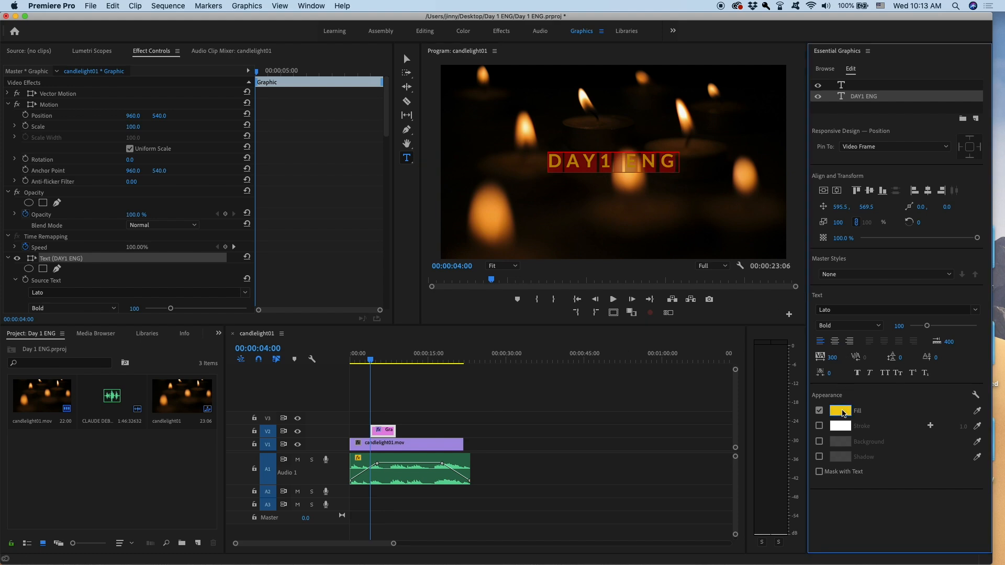
pyautogui.click(380, 270)
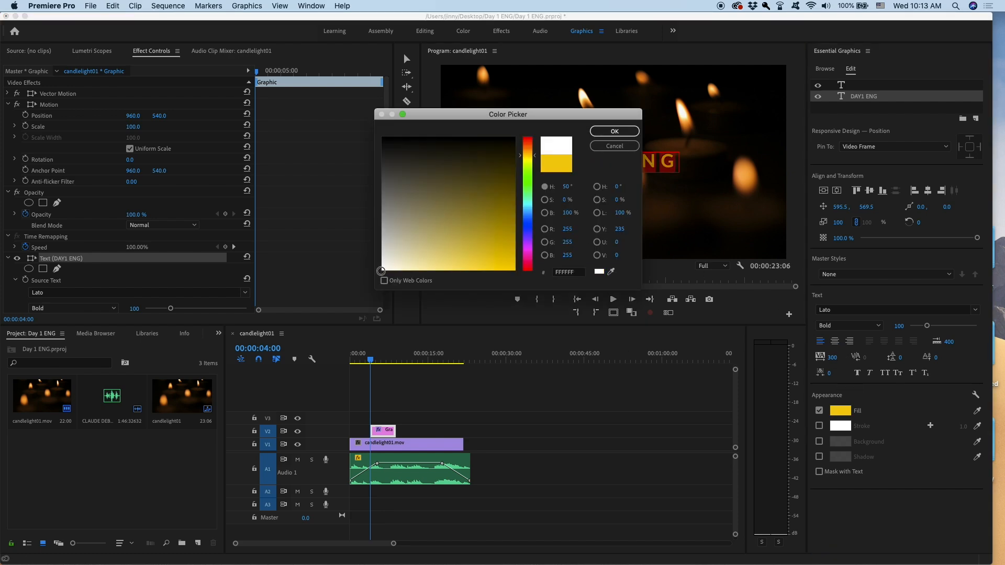
pyautogui.click(578, 272)
pyautogui.write('ffffff')
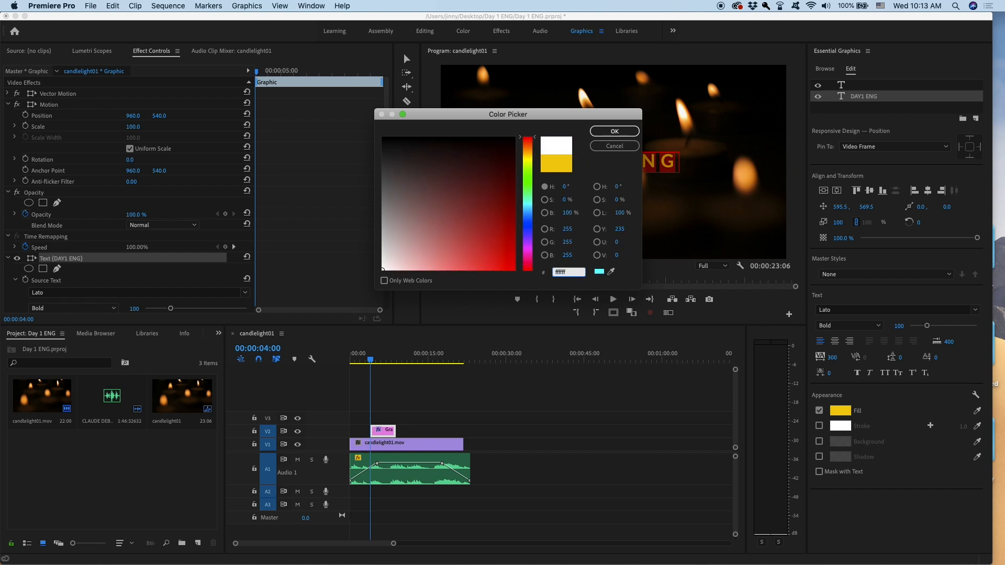
pyautogui.click(616, 132)
pyautogui.click(630, 178)
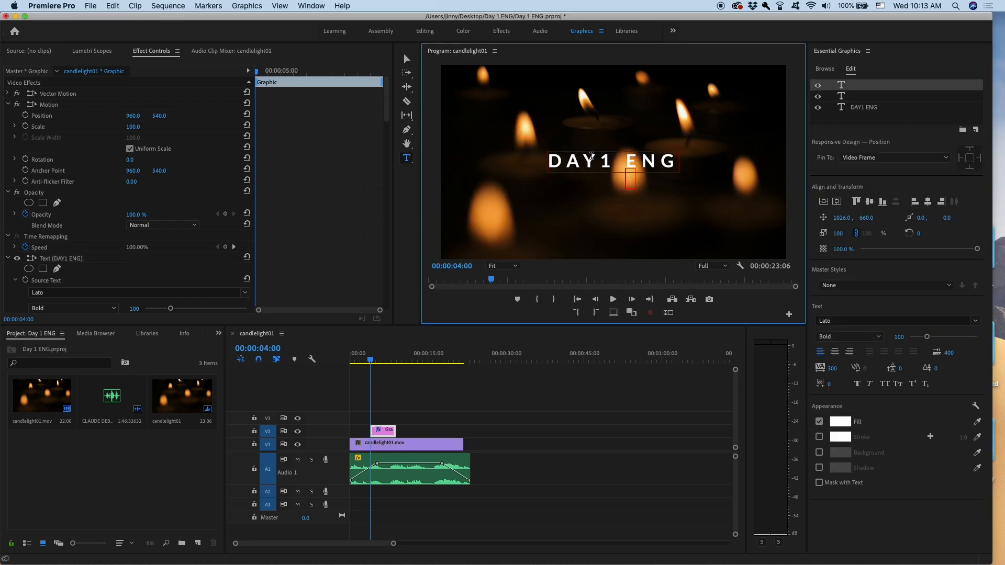
# Step: Extend the end of the title clip on track V2 to about 13 seconds on the timeline
pyautogui.click(406, 59)
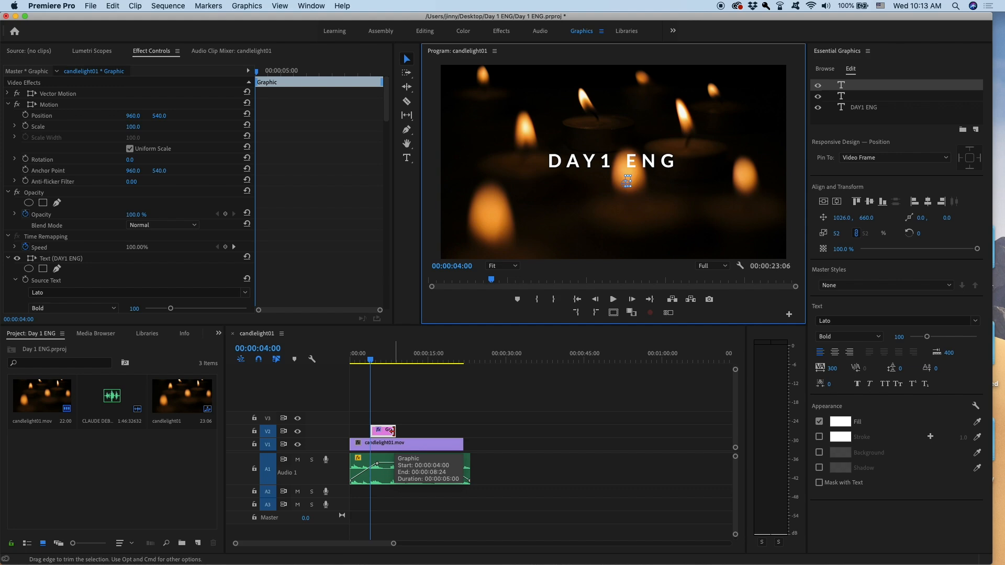
pyautogui.moveTo(392, 431); pyautogui.dragTo(416, 431)
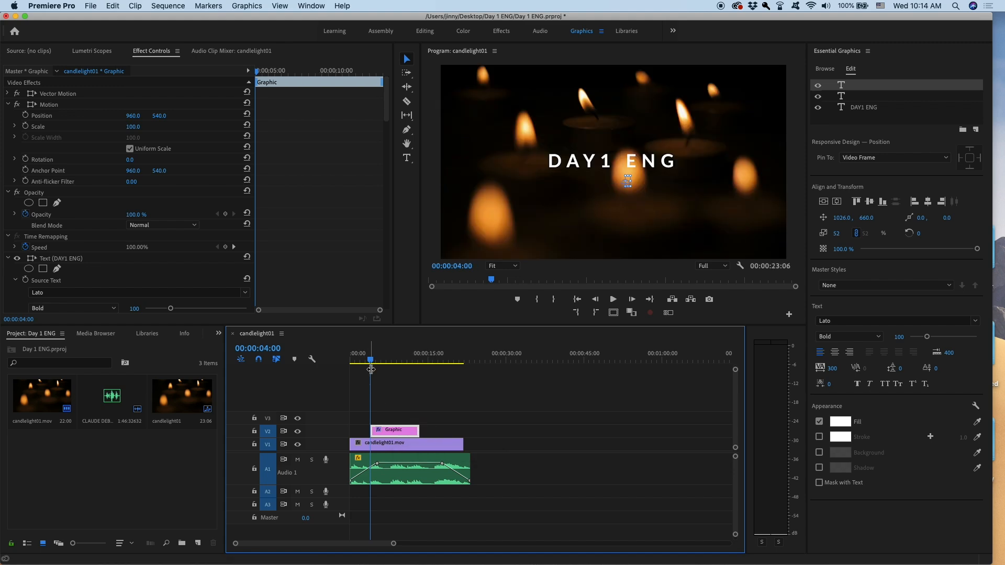
# Step: Save the project and play the sequence from just before the title to check how the title appears
pyautogui.moveTo(370, 360)
pyautogui.mouseDown()
pyautogui.moveTo(419, 367)
pyautogui.moveTo(370, 364)
pyautogui.mouseUp()
pyautogui.press('super+s')
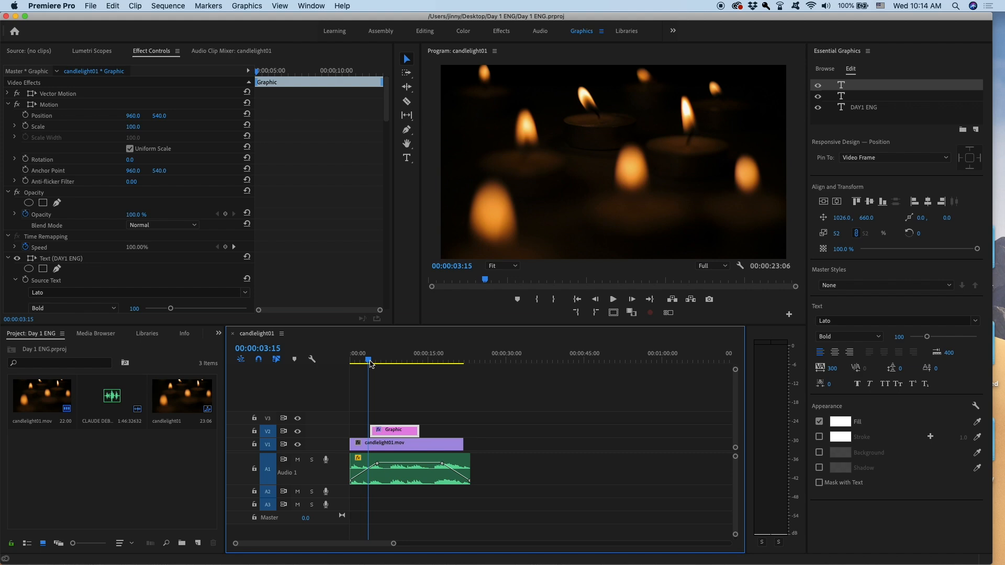
pyautogui.press('space')
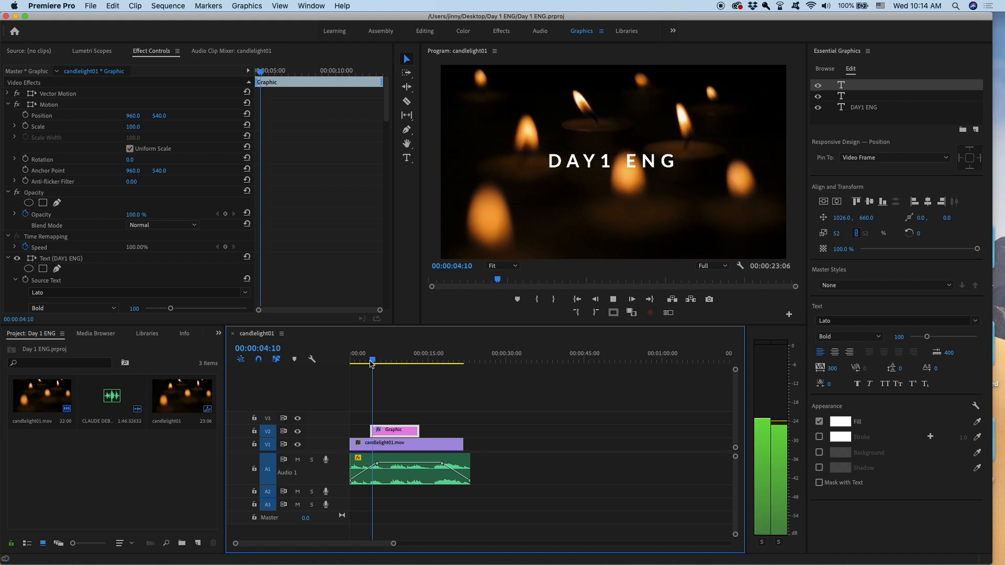
pyautogui.press('space')
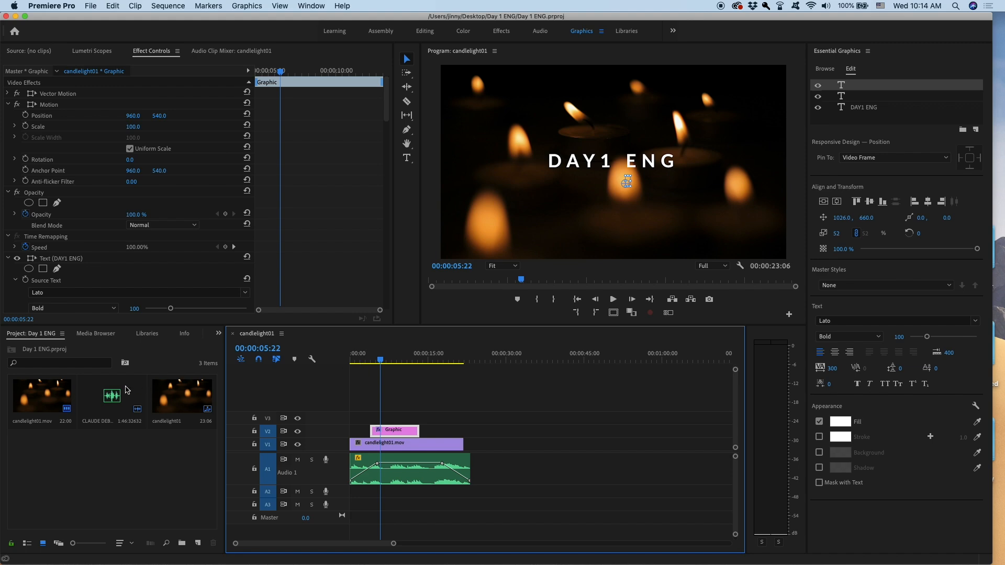
# Step: Apply the Film Dissolve video transition to both the start and the end of the title clip on V2
pyautogui.click(134, 444)
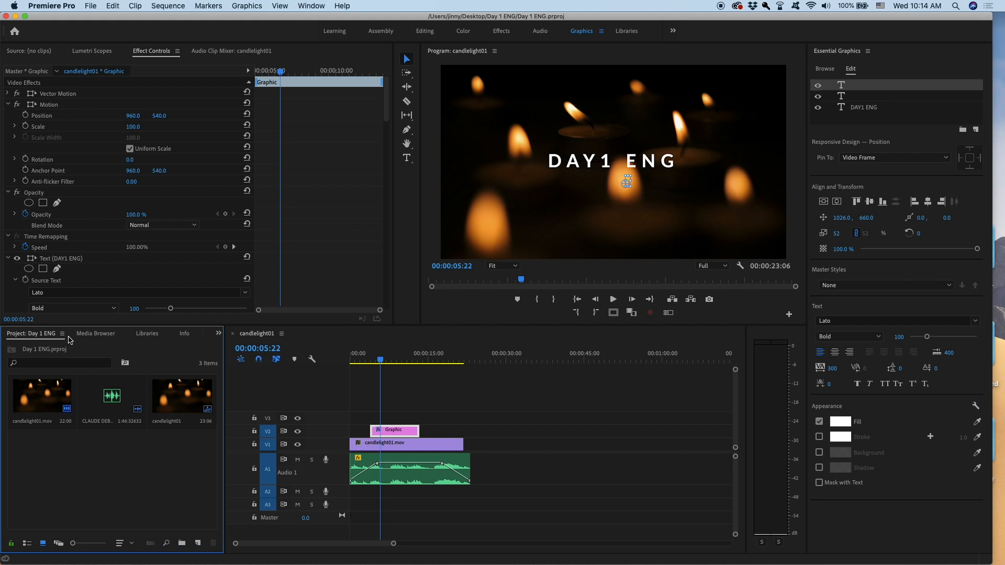
pyautogui.click(219, 337)
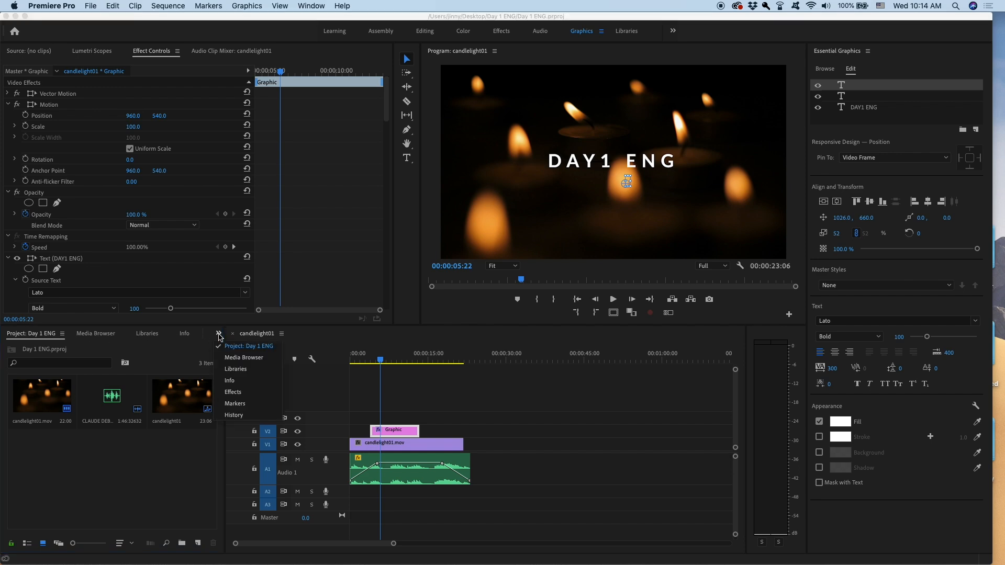
pyautogui.click(238, 393)
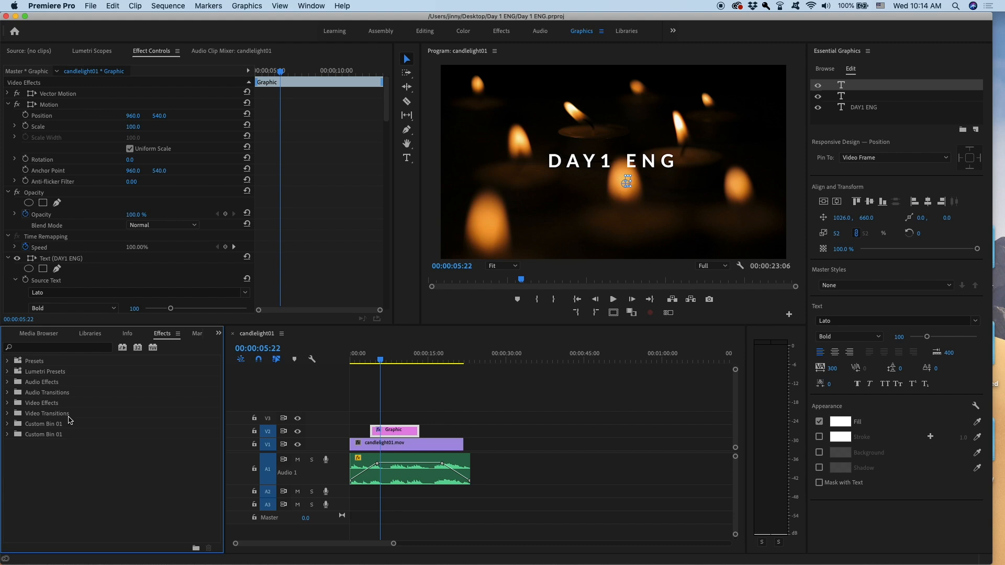
pyautogui.click(7, 414)
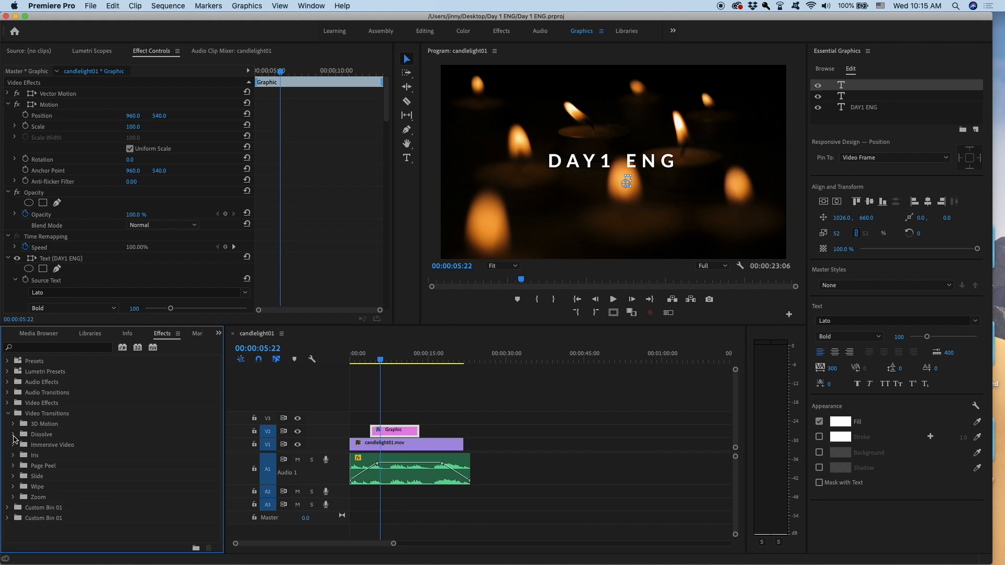
pyautogui.click(13, 435)
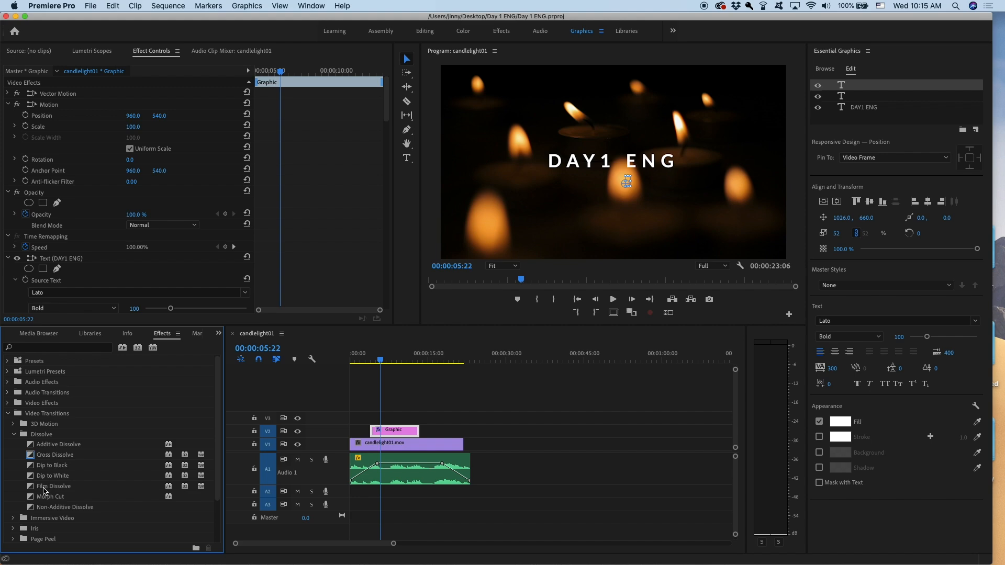
pyautogui.moveTo(44, 492)
pyautogui.mouseDown()
pyautogui.moveTo(328, 451)
pyautogui.moveTo(375, 434)
pyautogui.mouseUp()
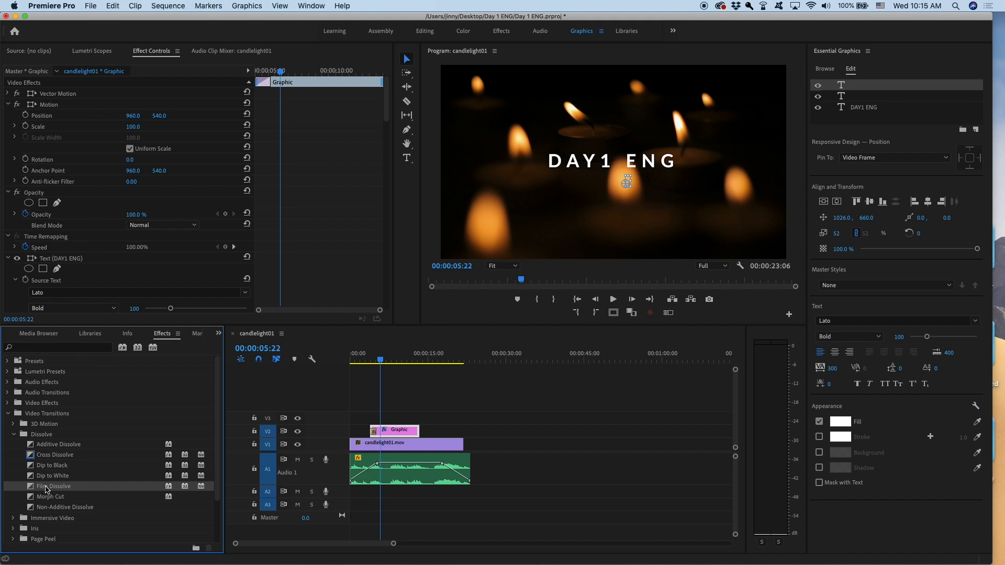
pyautogui.moveTo(46, 488); pyautogui.dragTo(418, 432)
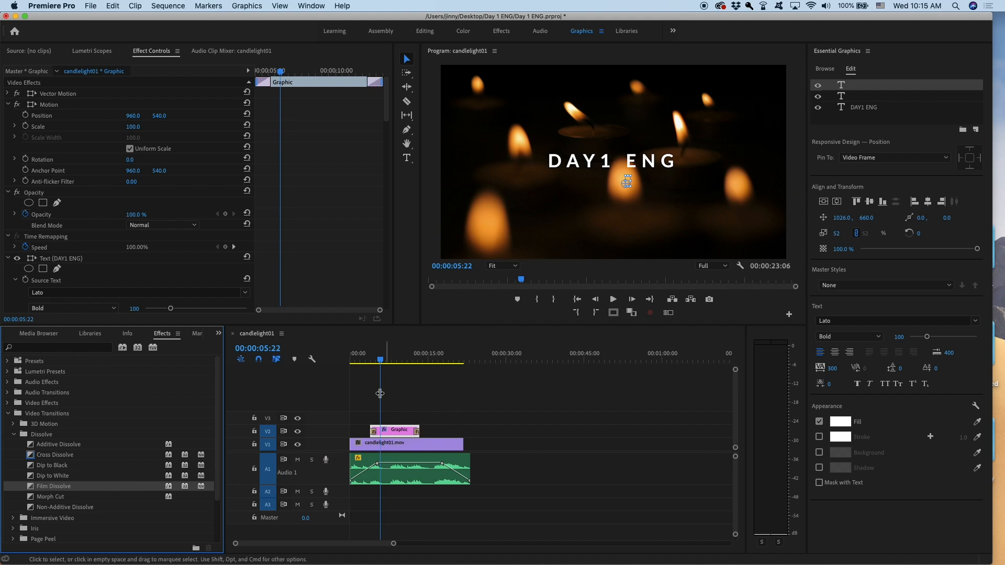
# Step: Play the sequence from just before the title clip until past its end to review both dissolves
pyautogui.click(380, 361)
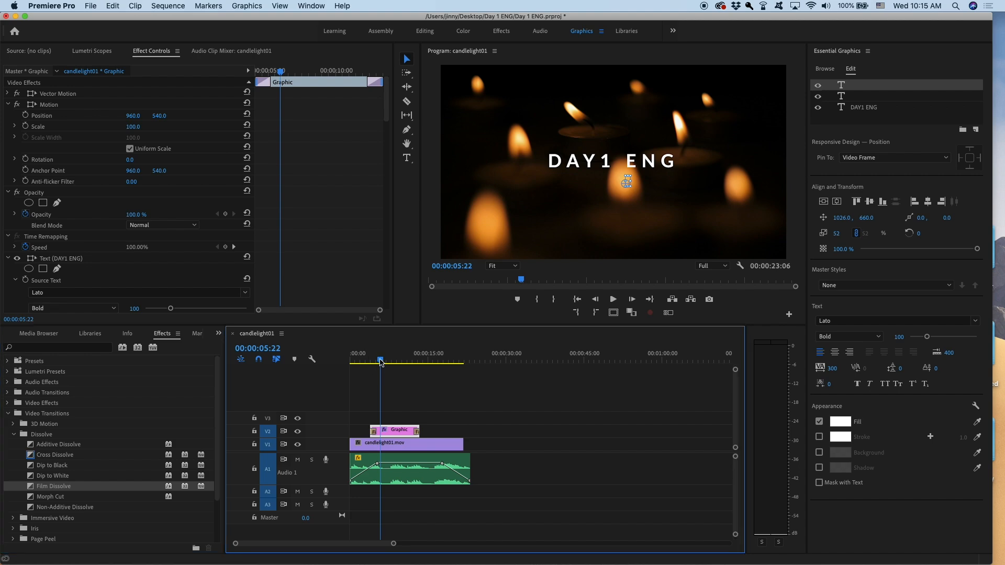
pyautogui.moveTo(381, 361); pyautogui.dragTo(368, 362)
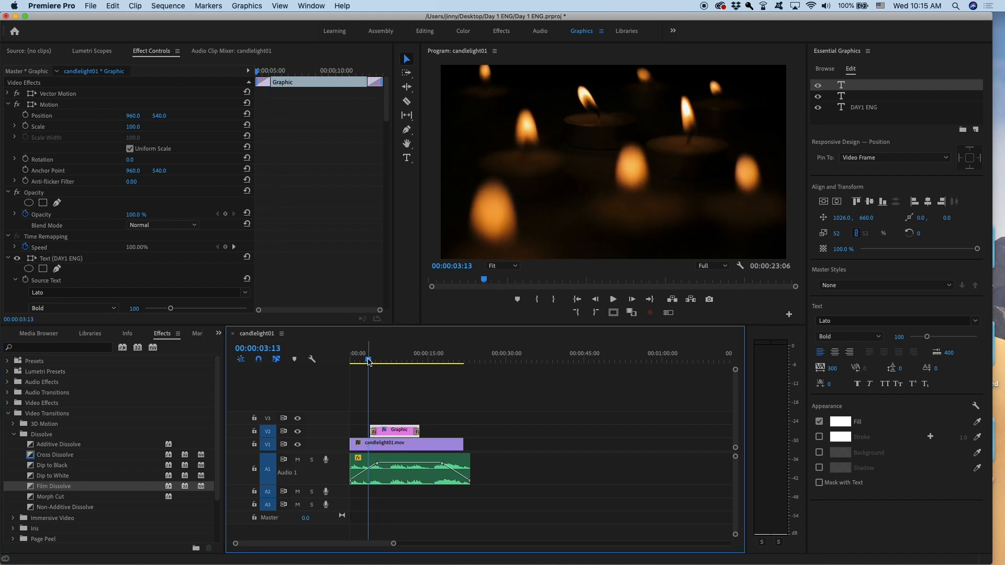
pyautogui.press('space')
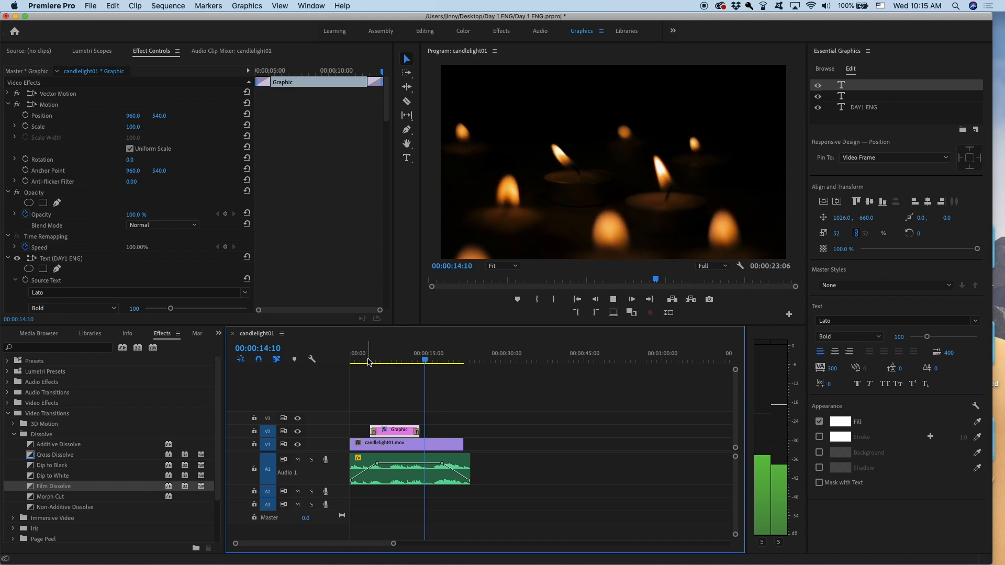
pyautogui.press('space')
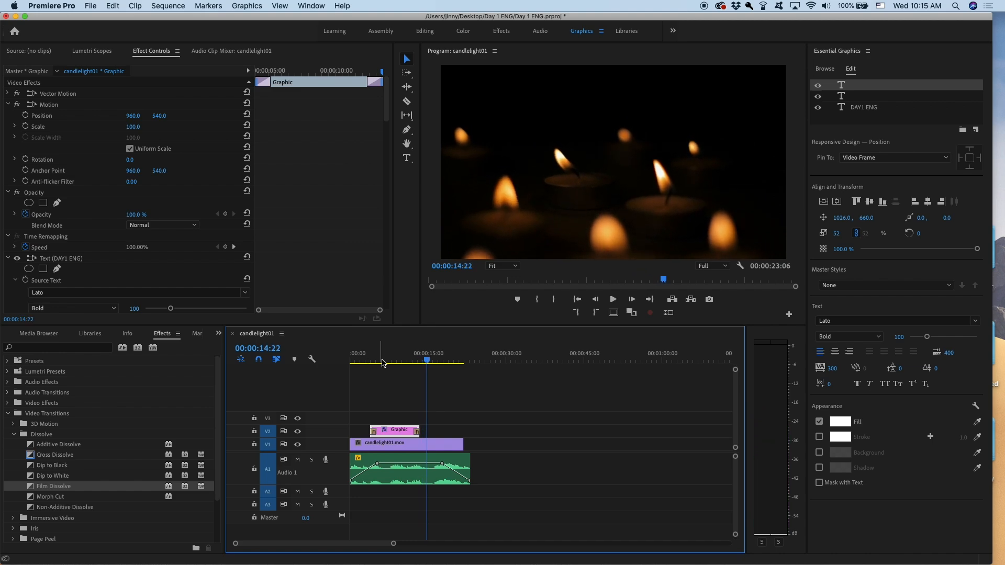
# Step: Lengthen the Film Dissolve at the start of the title clip to about 00:00:02:18
pyautogui.click(390, 362)
pyautogui.click(389, 362)
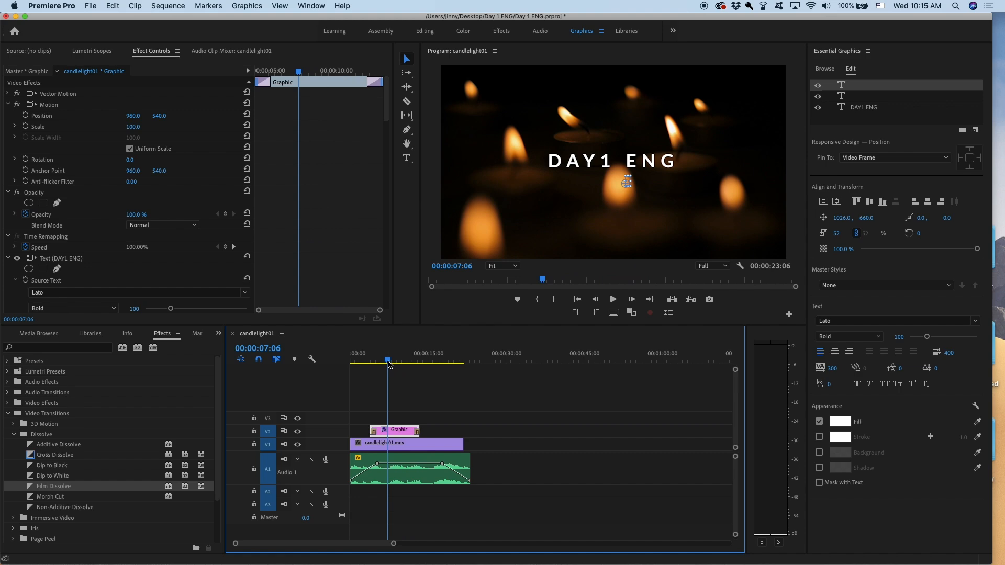
pyautogui.press('=')
pyautogui.press('=')
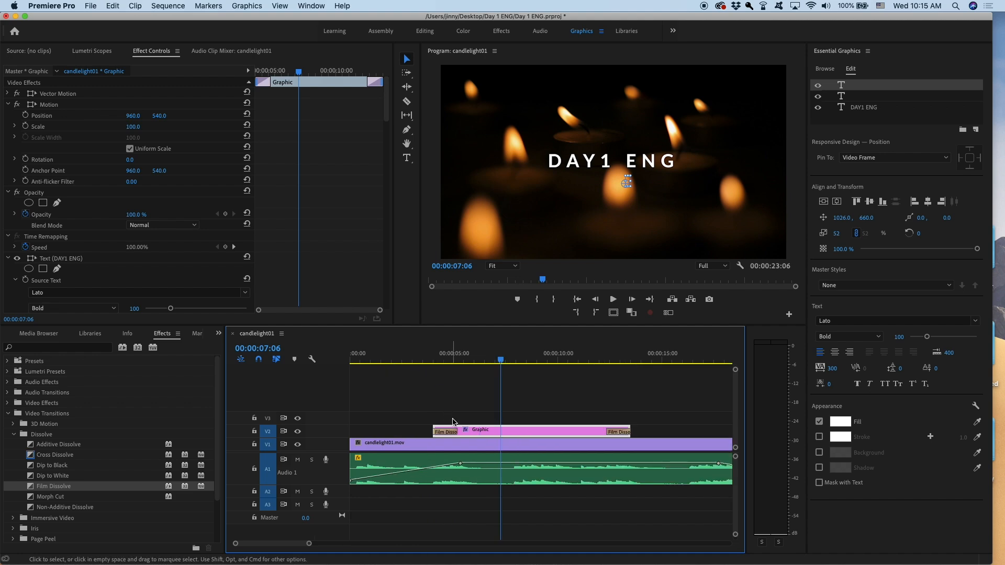
pyautogui.click(453, 436)
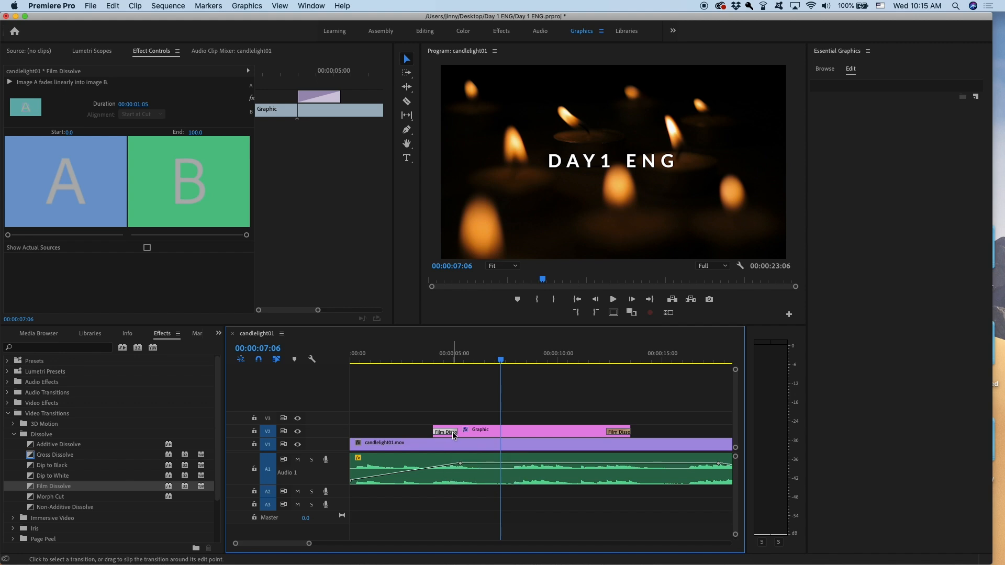
pyautogui.moveTo(453, 434); pyautogui.dragTo(485, 435)
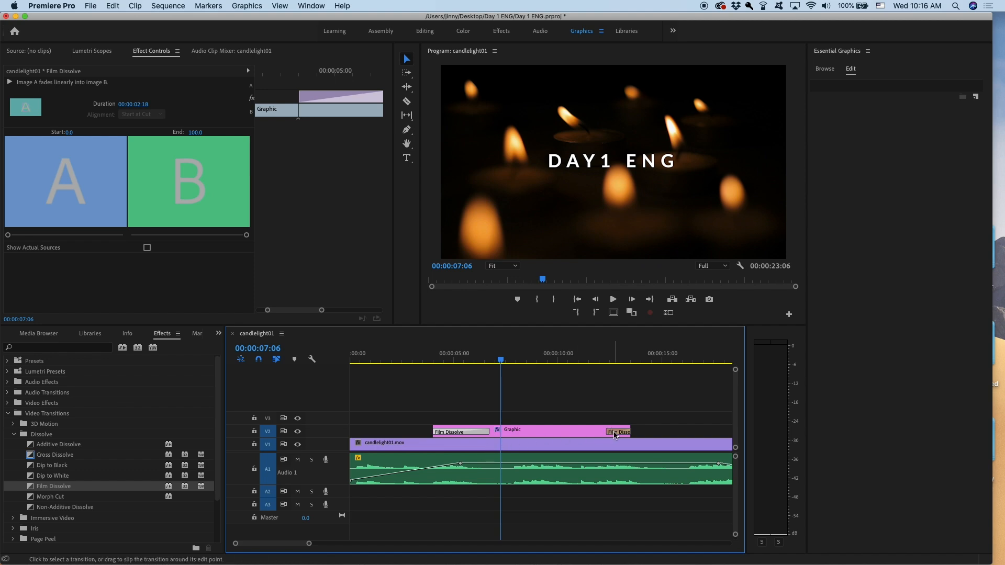
# Step: Lengthen the Film Dissolve at the end of the title clip on V2 to about 00:00:02:22
pyautogui.click(613, 432)
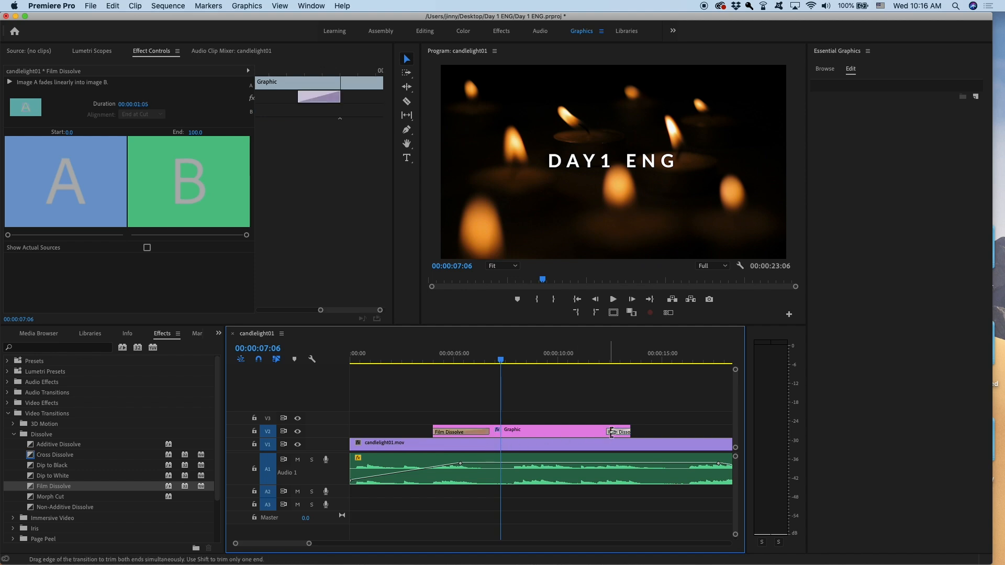
pyautogui.moveTo(609, 431); pyautogui.dragTo(572, 431)
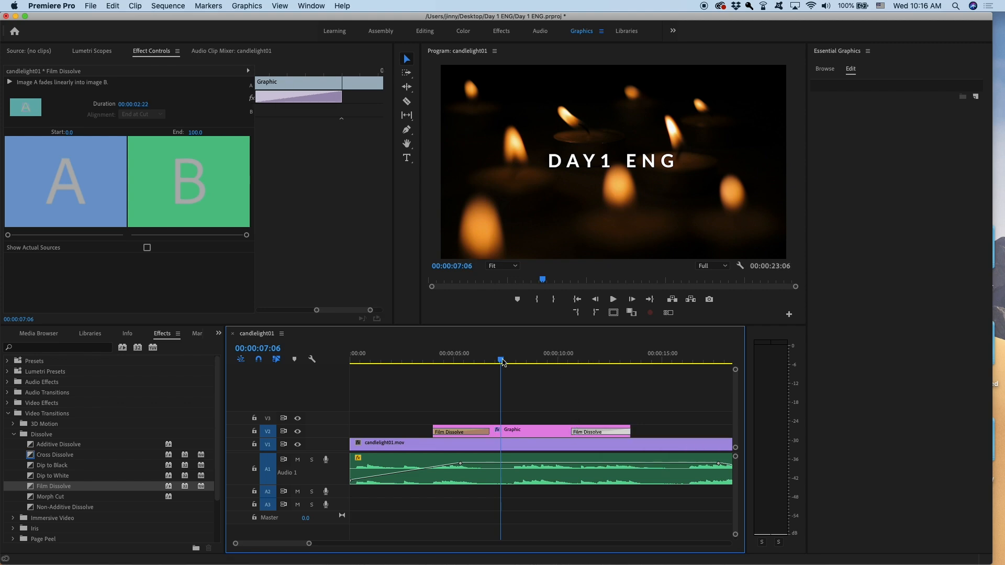
# Step: Play the sequence from just before the title clip until past its end to review the lengthened dissolves
pyautogui.moveTo(502, 362); pyautogui.dragTo(423, 364)
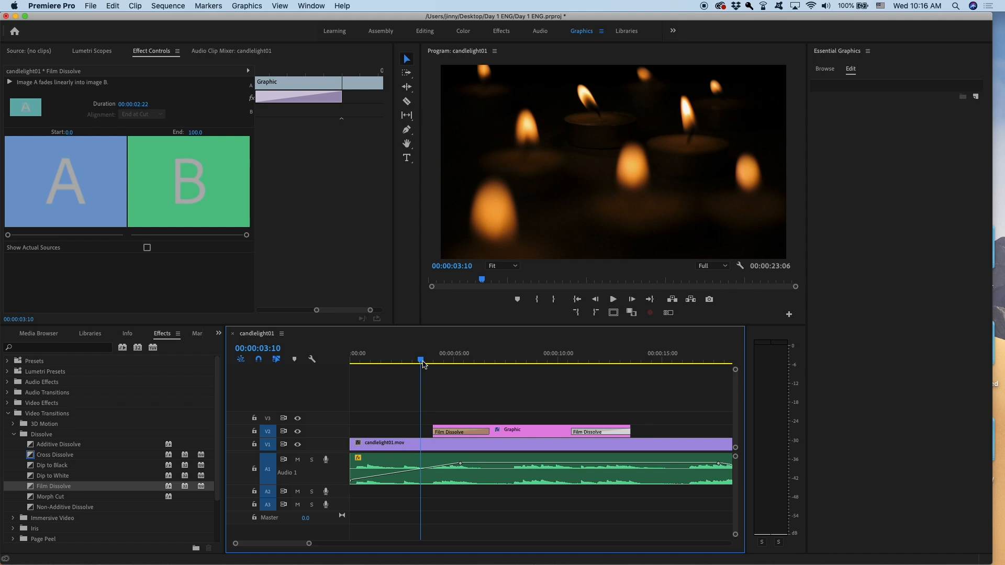
pyautogui.press('space')
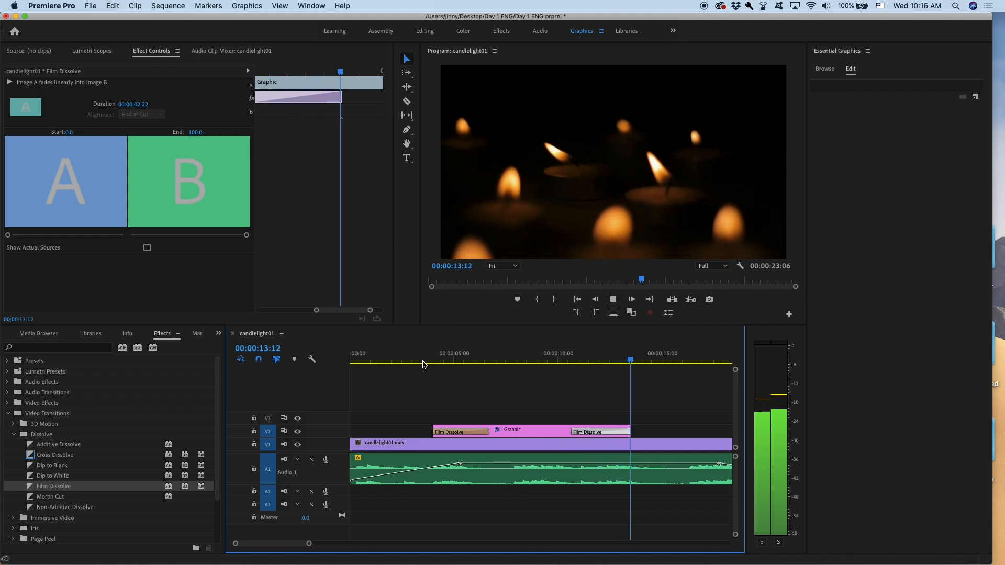
pyautogui.press('space')
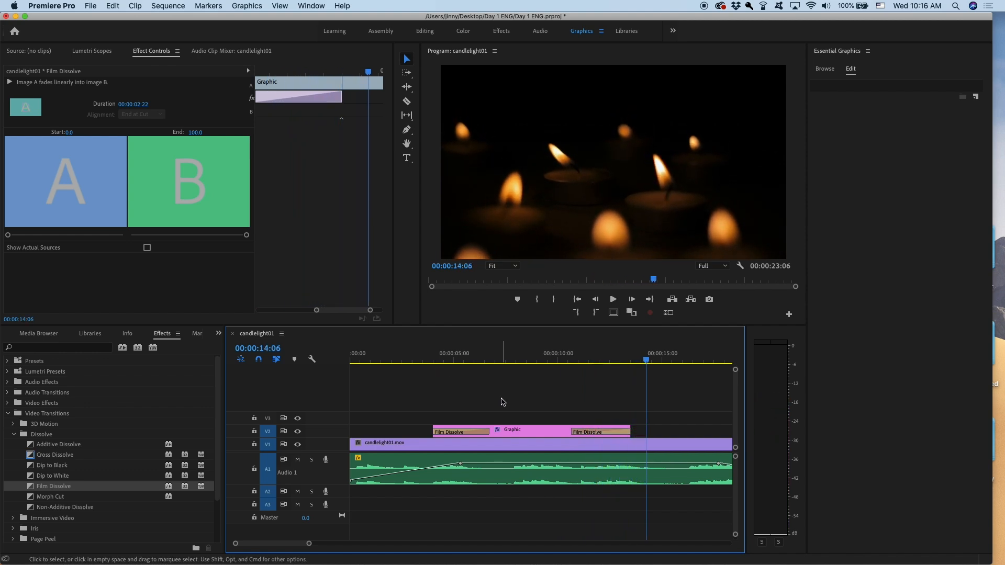
# Step: Clear the transition selection, save the project and switch to the Editing workspace
pyautogui.click(503, 400)
pyautogui.moveTo(647, 360); pyautogui.dragTo(417, 355)
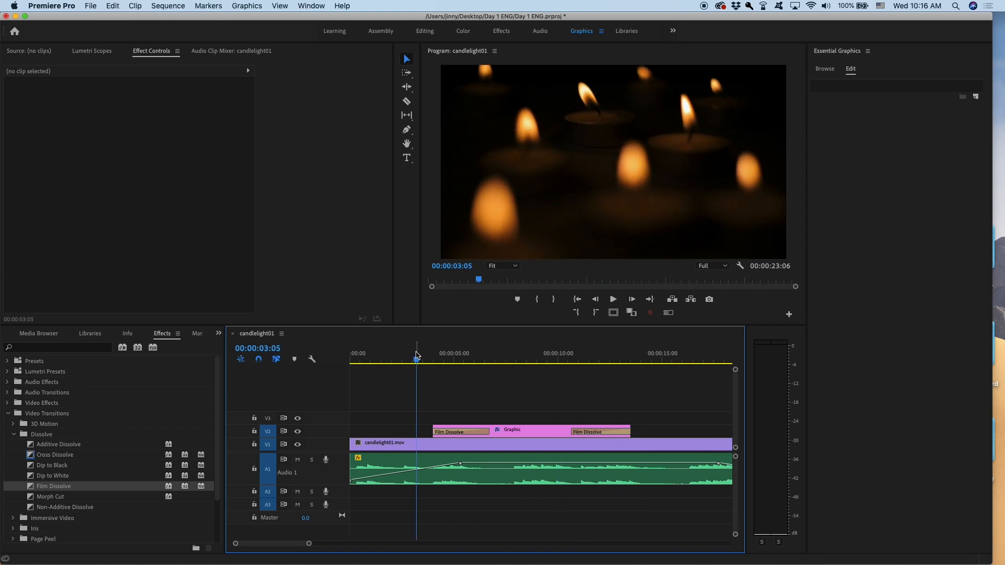
pyautogui.press('-')
pyautogui.press('-')
pyautogui.press('-')
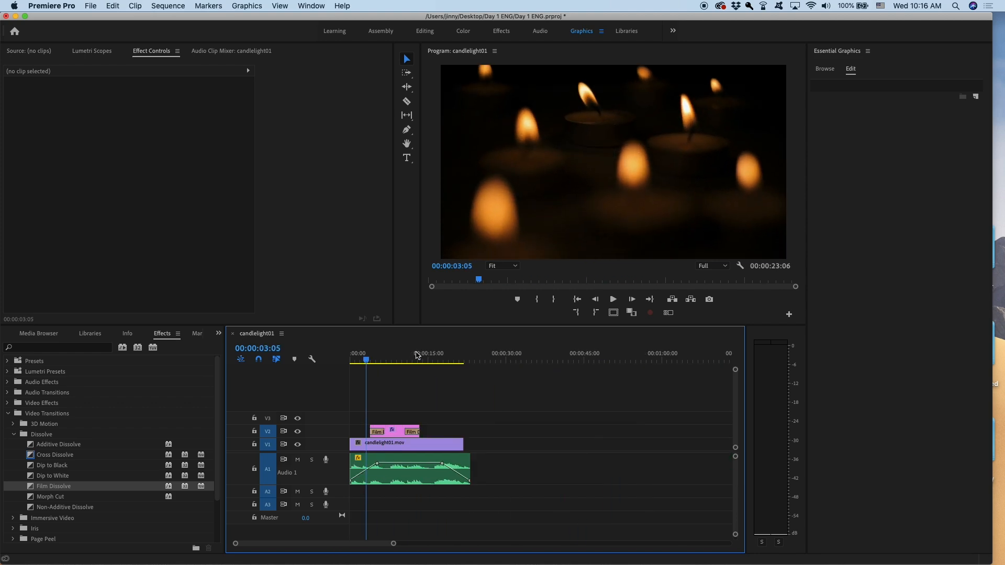
pyautogui.press('super+s')
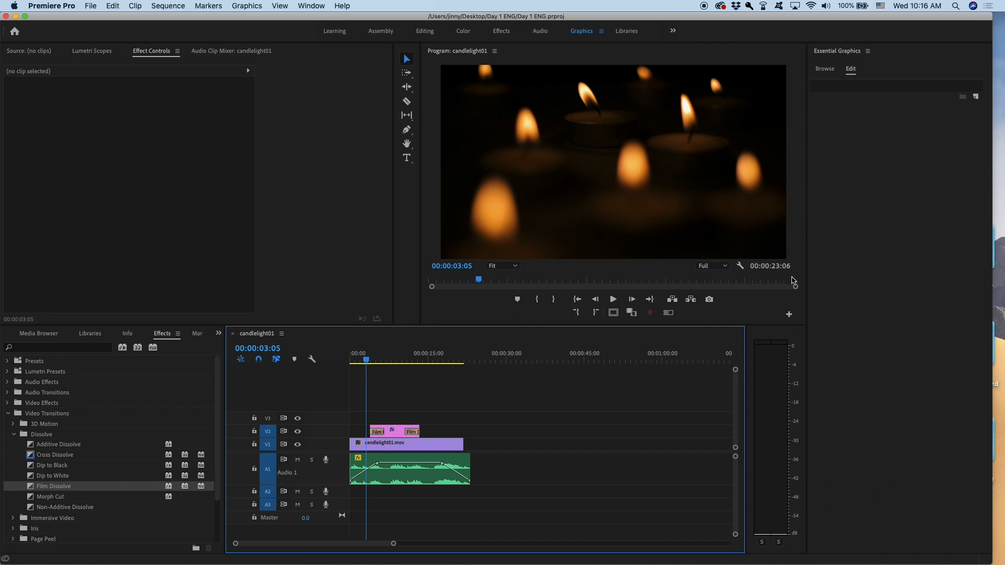
pyautogui.click(425, 32)
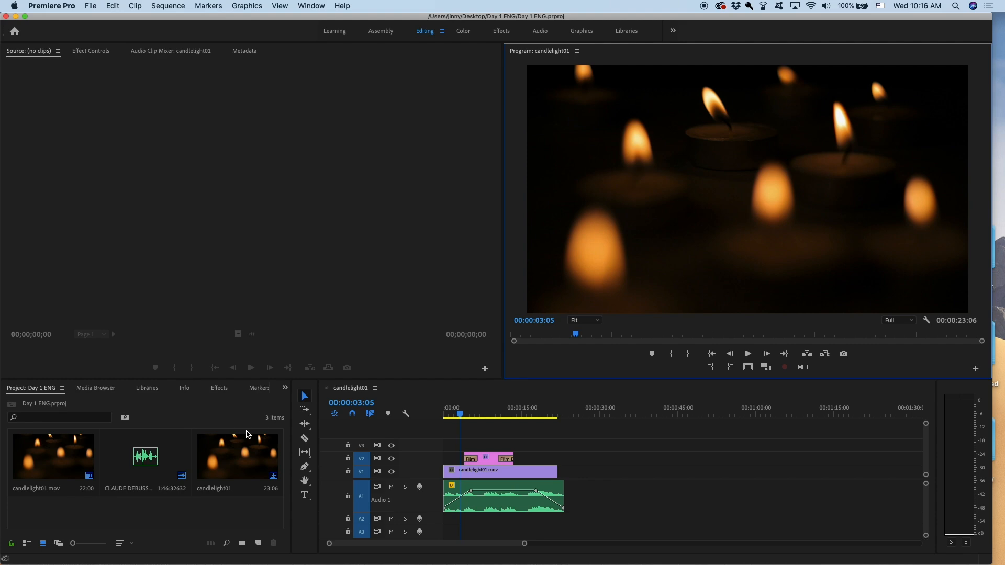
# Step: Maximize the Project panel to fill the window and restore it to its normal size
pyautogui.click(61, 388)
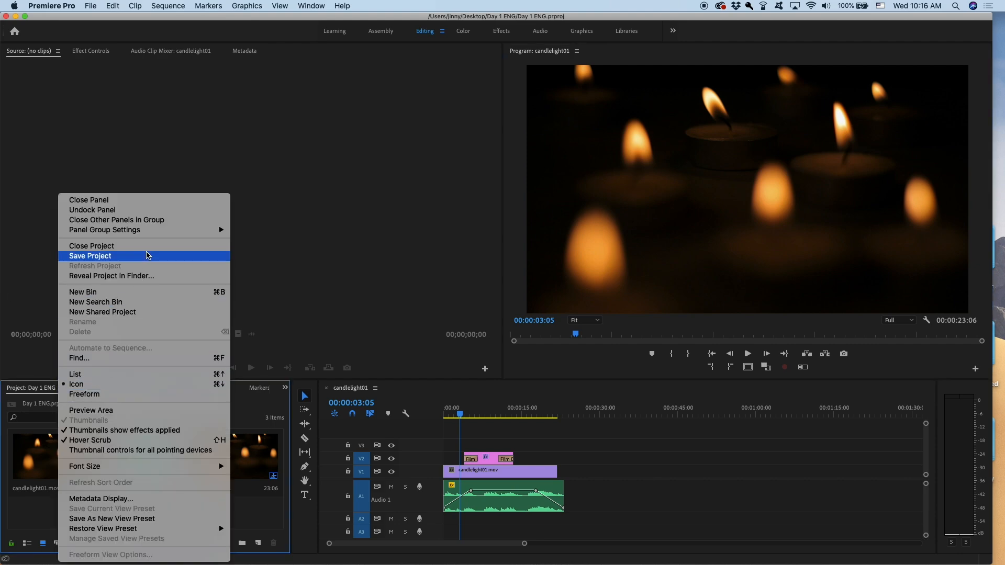
pyautogui.moveTo(182, 234)
pyautogui.click(278, 249)
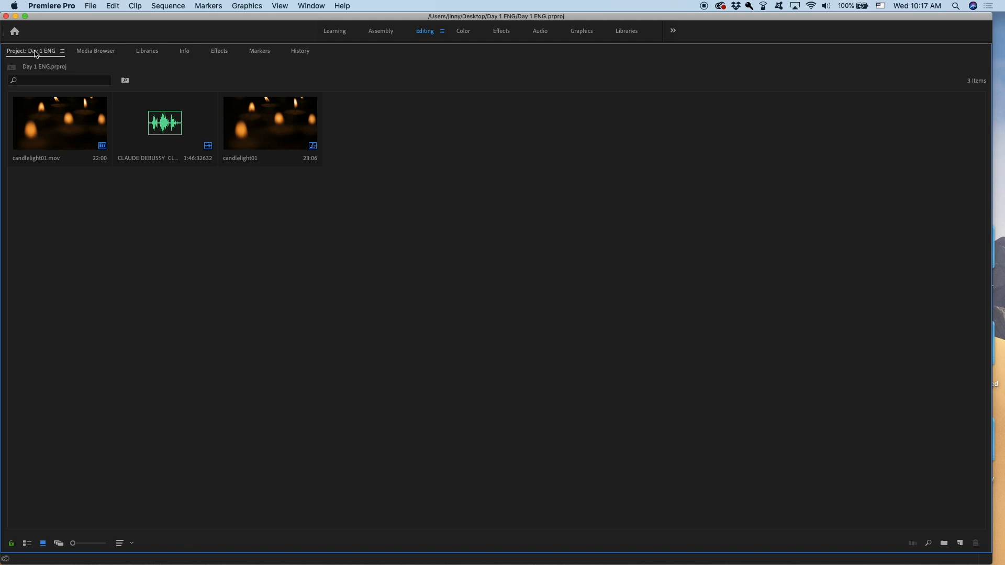
pyautogui.doubleClick(34, 52)
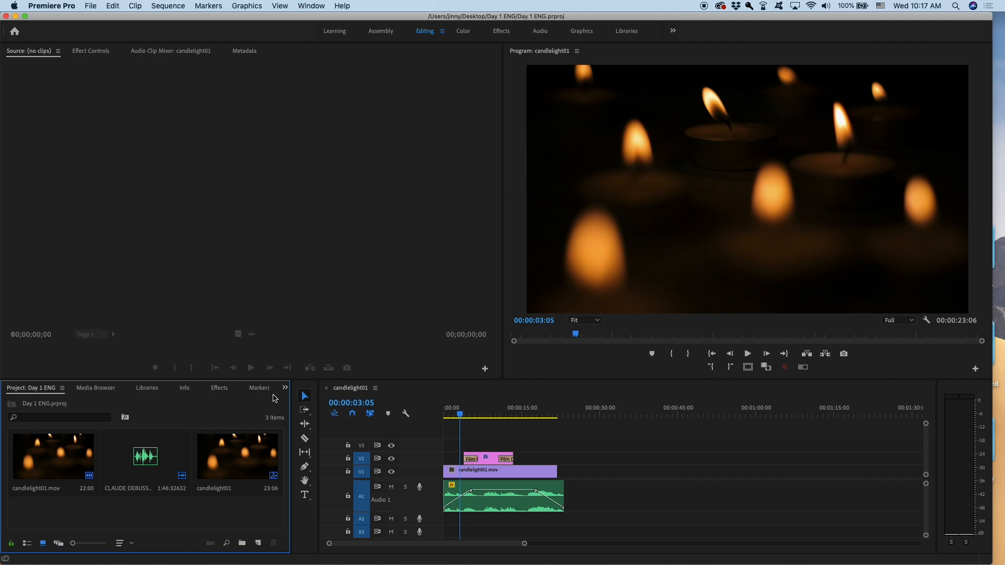
# Step: Reset the Editing workspace to its saved layout and widen the Program monitor at the Source monitor's expense
pyautogui.click(311, 6)
pyautogui.moveTo(314, 19)
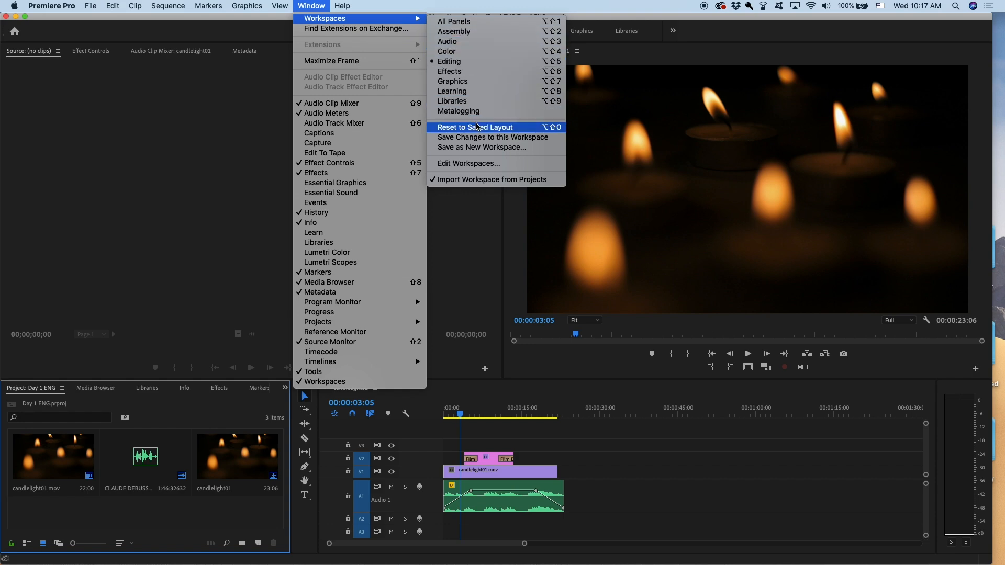
pyautogui.click(520, 128)
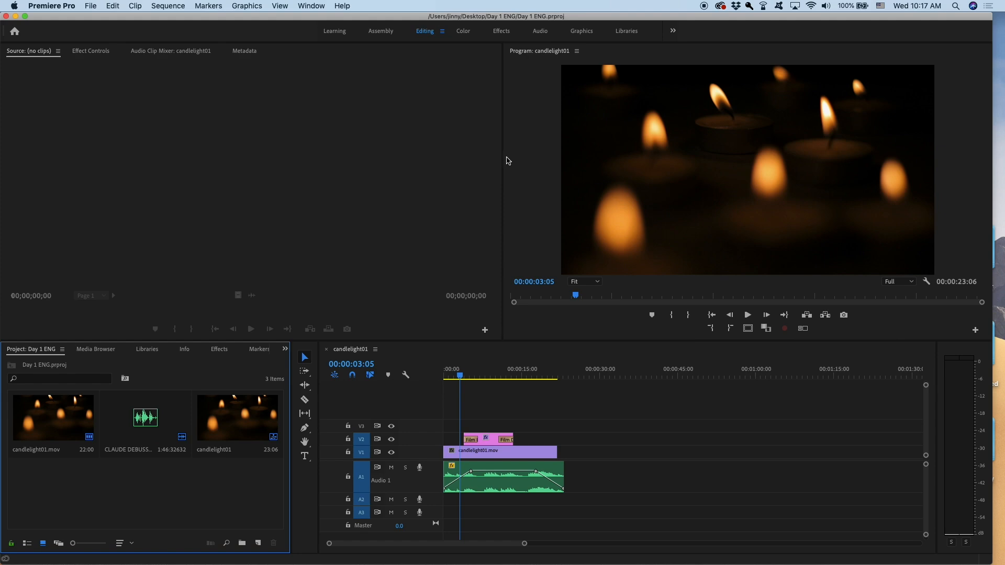
pyautogui.moveTo(504, 164); pyautogui.dragTo(278, 189)
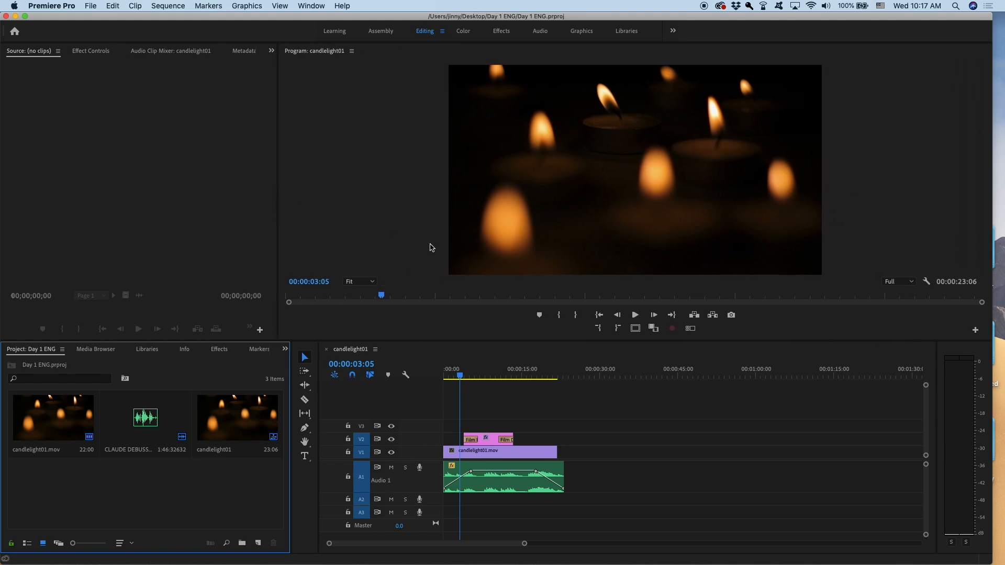
# Step: Play the whole candlelight01 sequence from beginning to end and save the project
pyautogui.click(441, 379)
pyautogui.press('space')
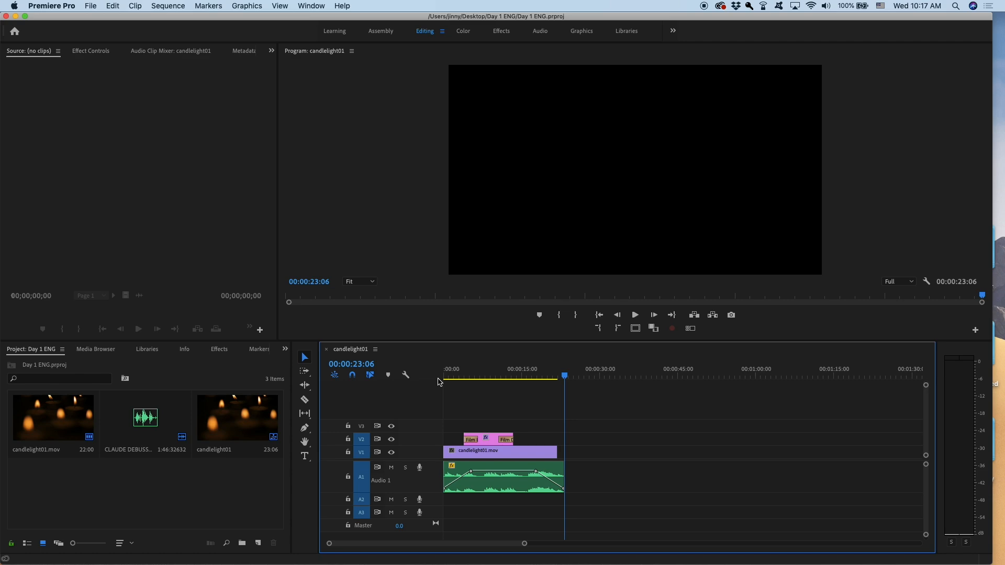
pyautogui.press('cmd+s')
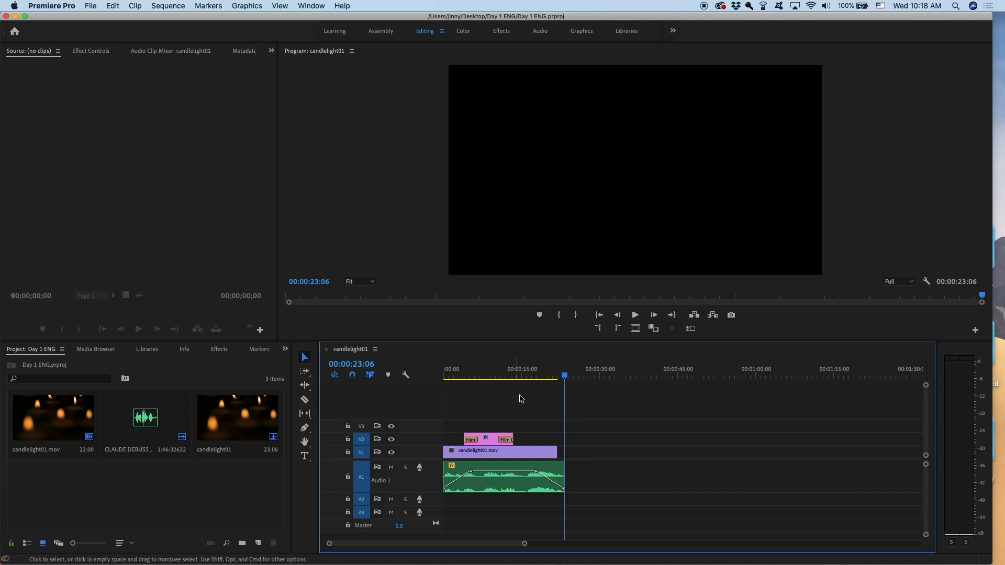
# Step: Return the playhead to the start of the sequence and open its media export settings
pyautogui.moveTo(565, 377); pyautogui.dragTo(419, 380)
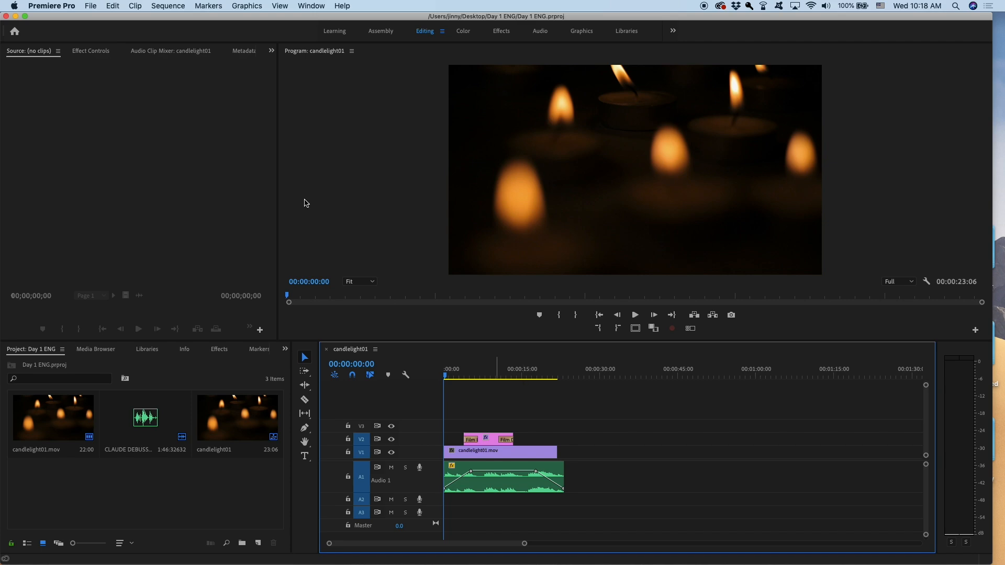
pyautogui.click(91, 6)
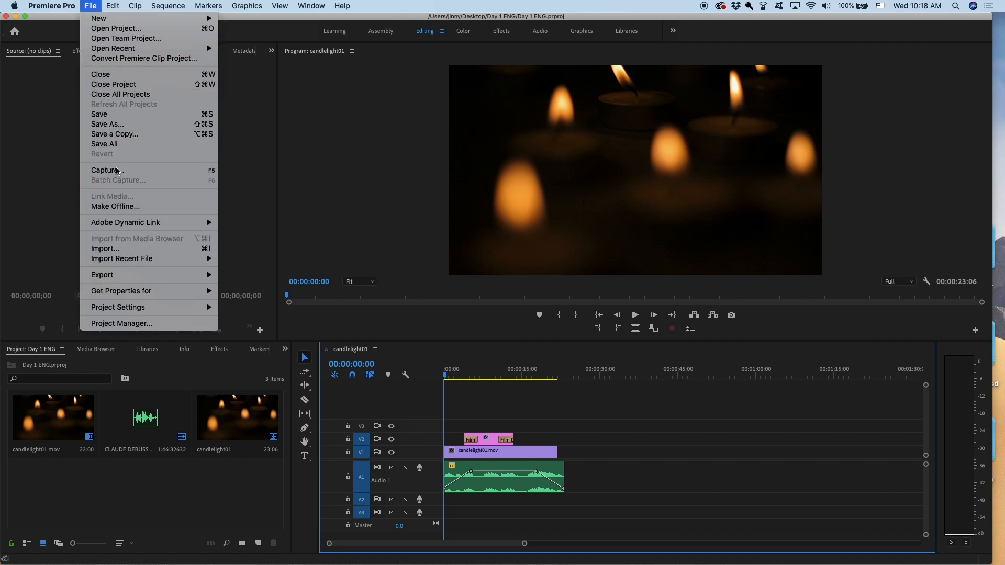
pyautogui.moveTo(142, 273)
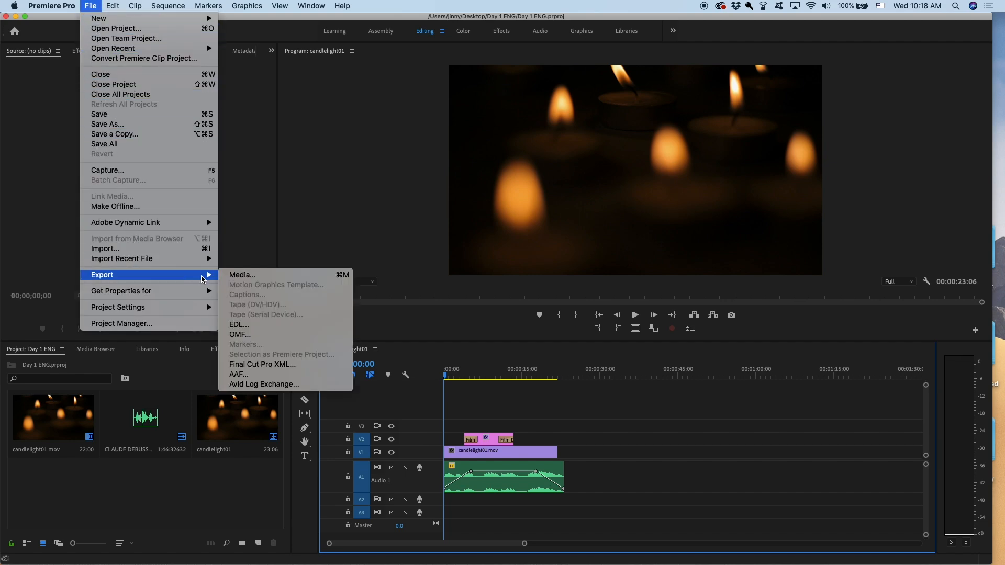
pyautogui.click(255, 278)
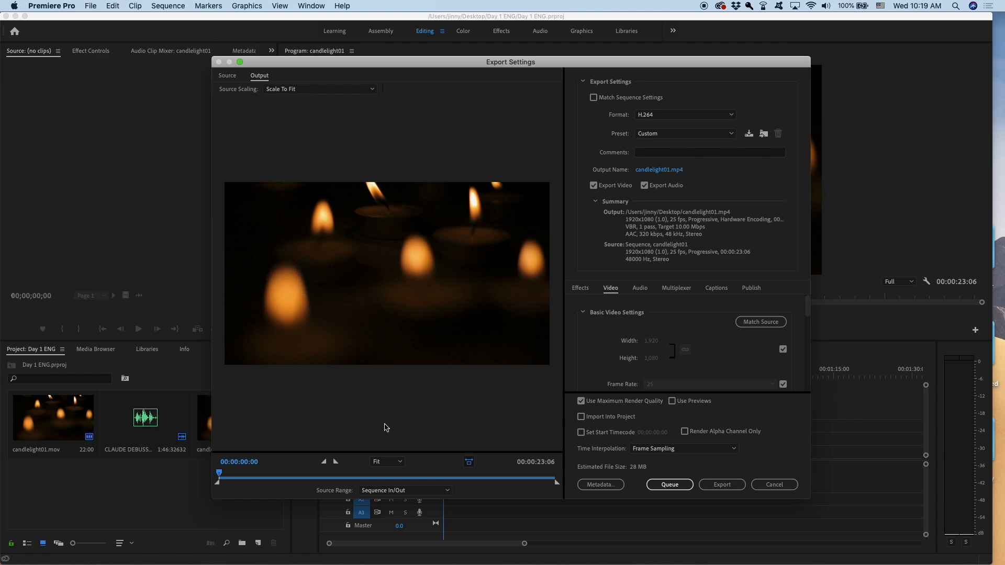
# Step: Set the export source range to Sequence In/Out and keep H.264 as the format
pyautogui.click(453, 493)
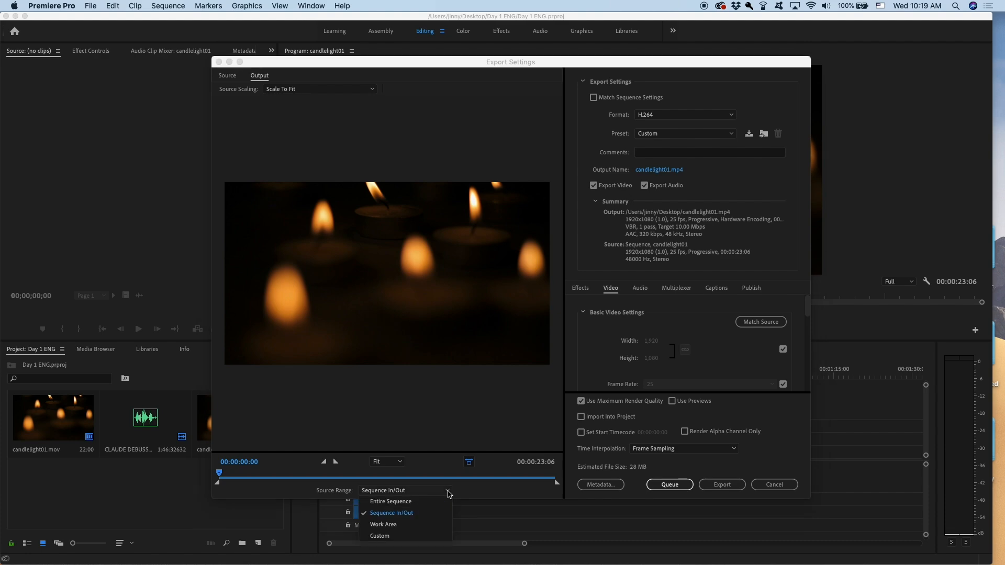
pyautogui.click(407, 515)
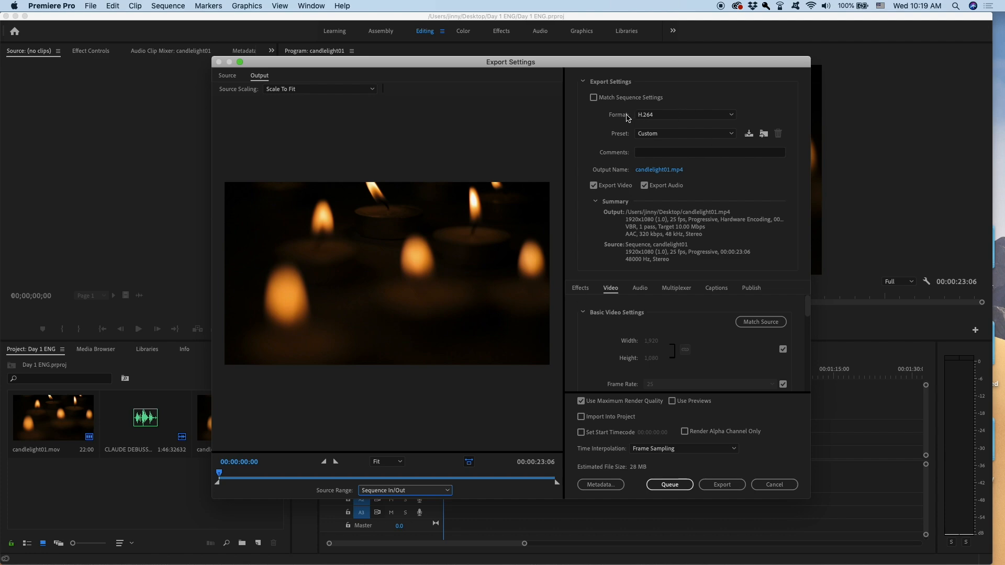
pyautogui.click(732, 118)
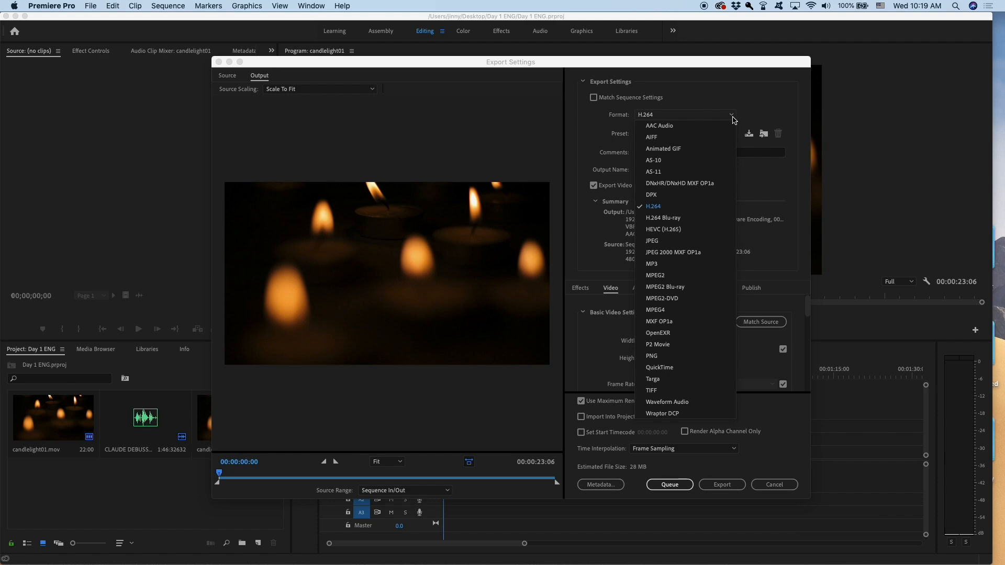
pyautogui.click(733, 120)
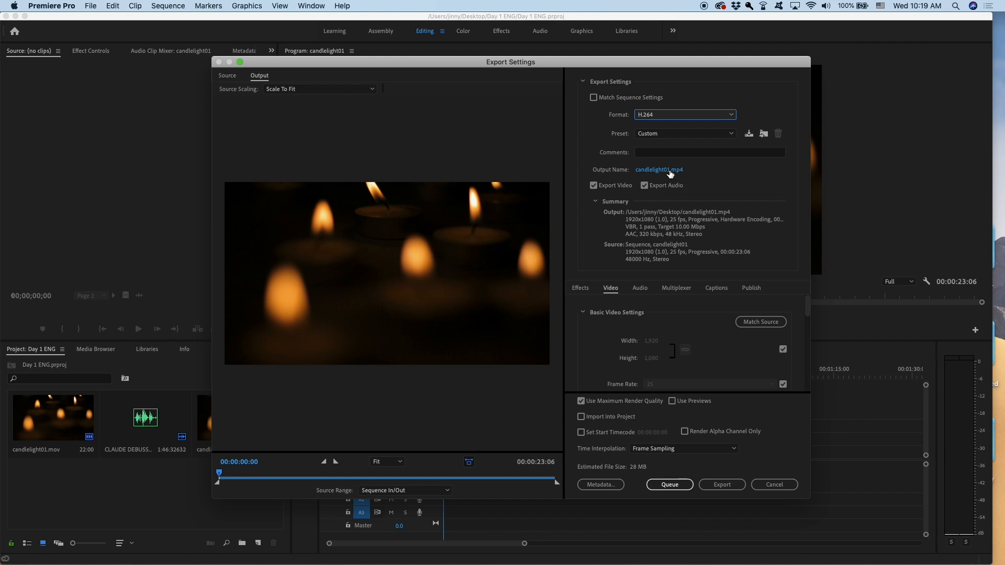
# Step: Name the output file Day1 ENG on the Desktop and match the video settings to the source
pyautogui.click(670, 173)
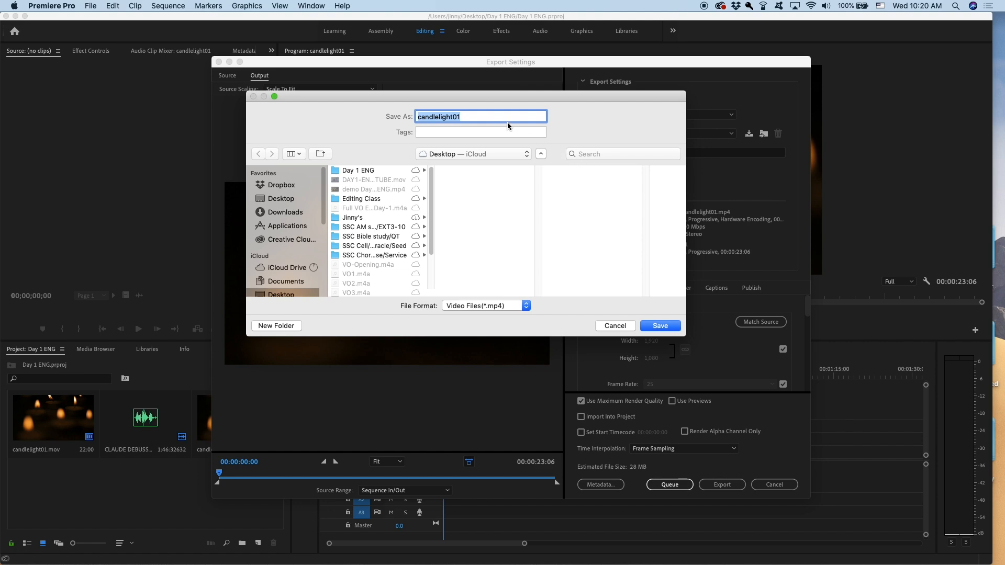
pyautogui.write('Day1 ENG')
pyautogui.click(660, 326)
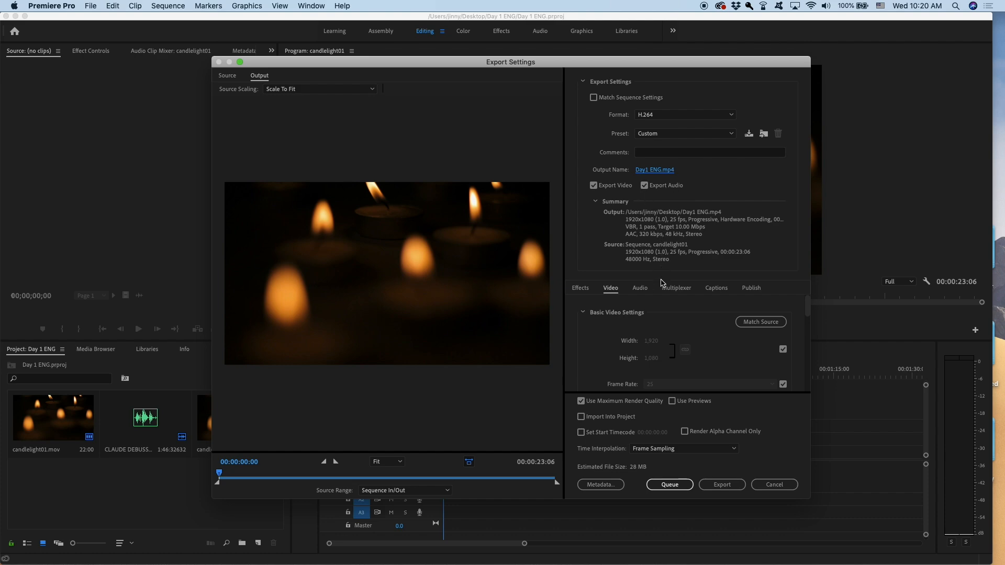
pyautogui.click(768, 326)
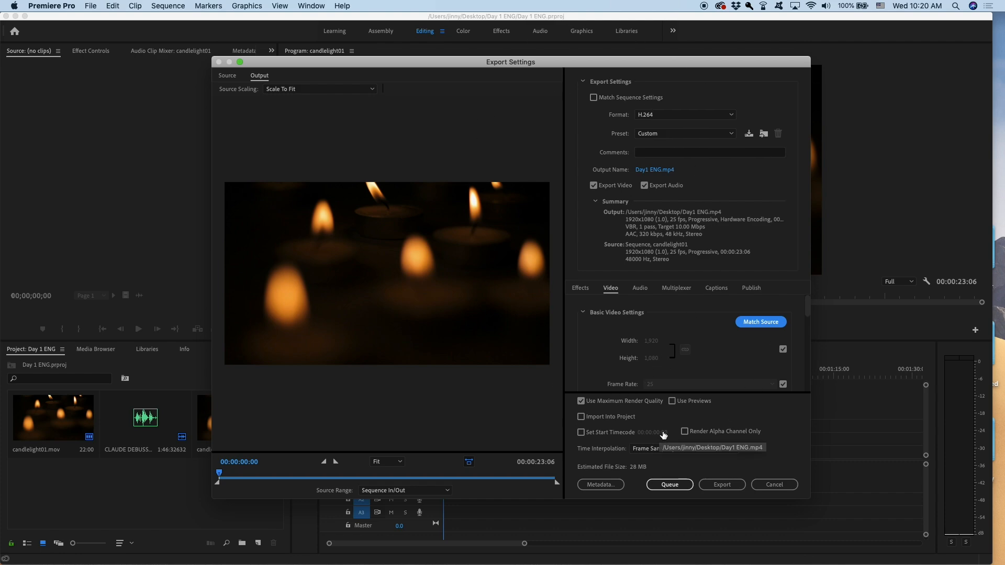
# Step: Send the export to the Media Encoder queue and start encoding it there
pyautogui.click(676, 485)
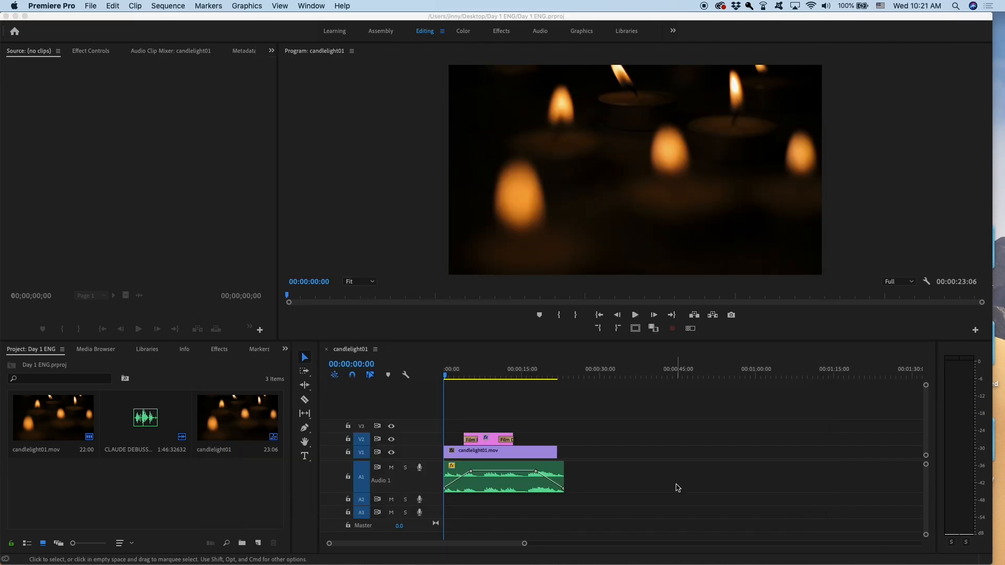
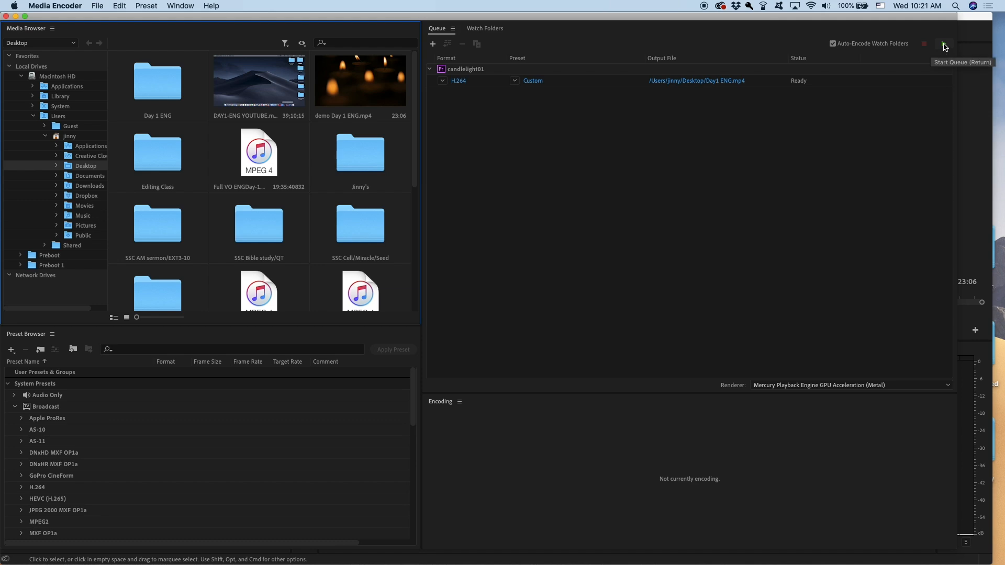
pyautogui.click(944, 46)
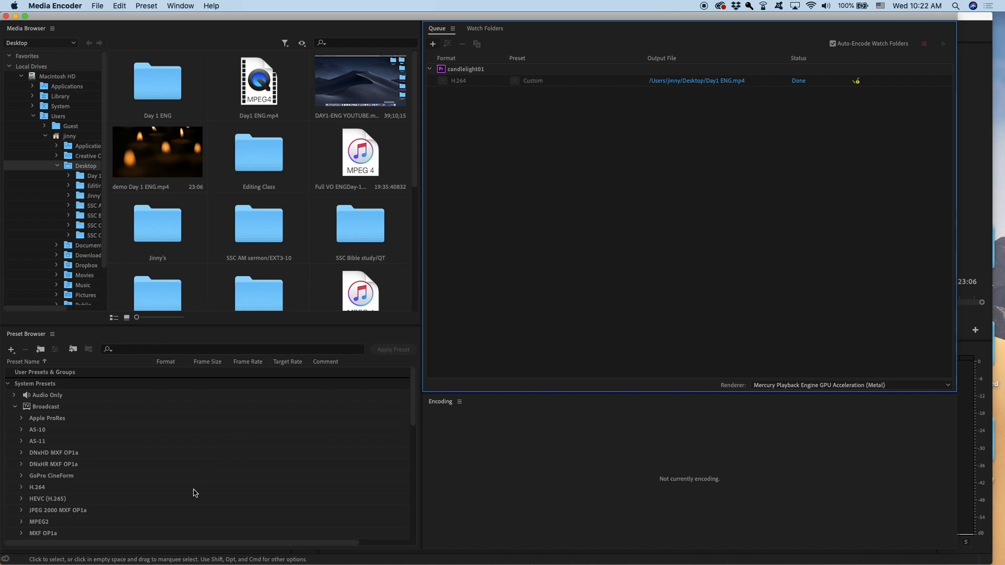
# Step: Switch to Finder, locate the exported Day1 ENG.mp4 on the Desktop and open it in QuickTime Player
pyautogui.moveTo(165, 558)
pyautogui.click(113, 553)
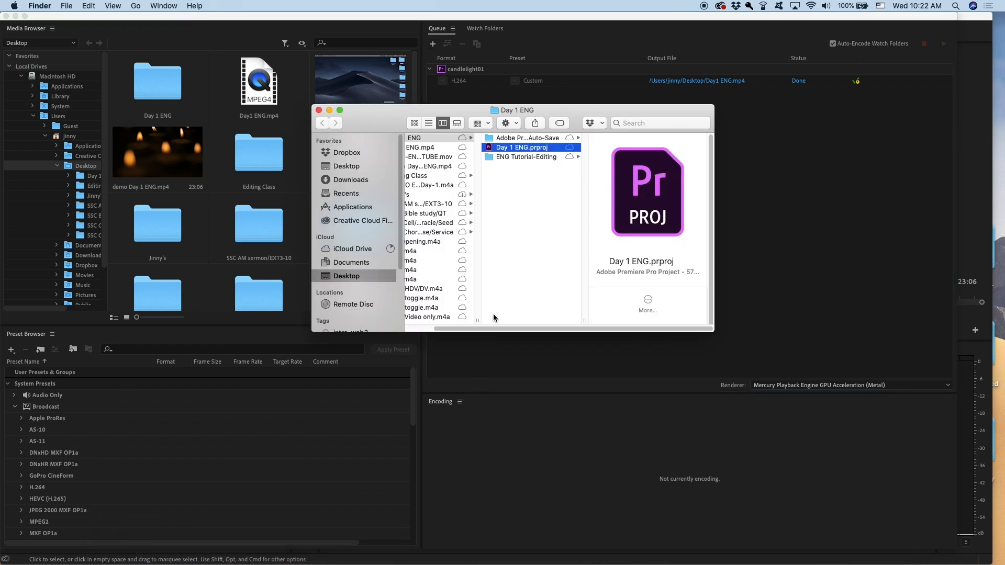
pyautogui.hscroll(-2, 439, 330)
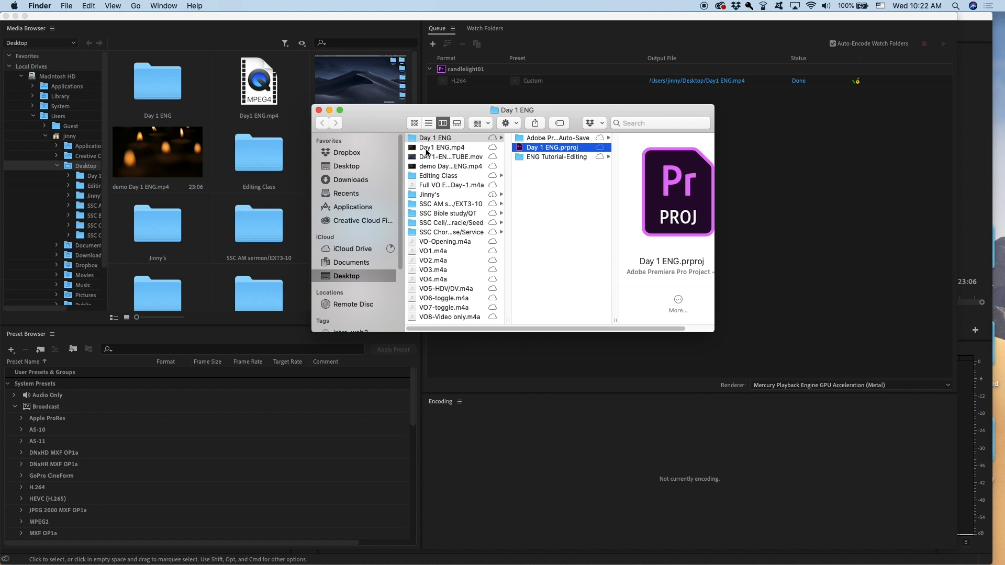
pyautogui.click(442, 148)
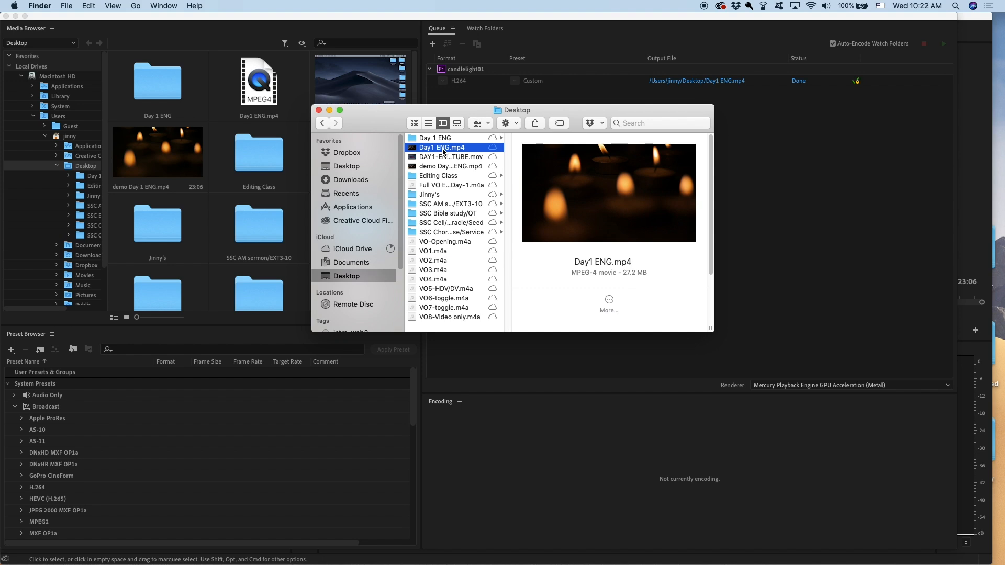
pyautogui.doubleClick(442, 150)
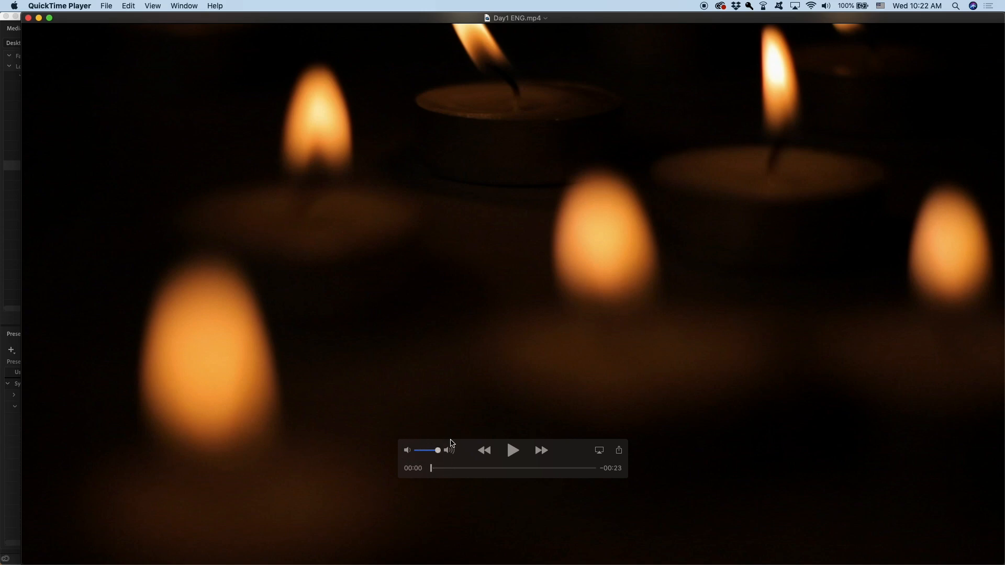
# Step: Play the exported movie through to the end, and close the player and Finder windows
pyautogui.click(512, 451)
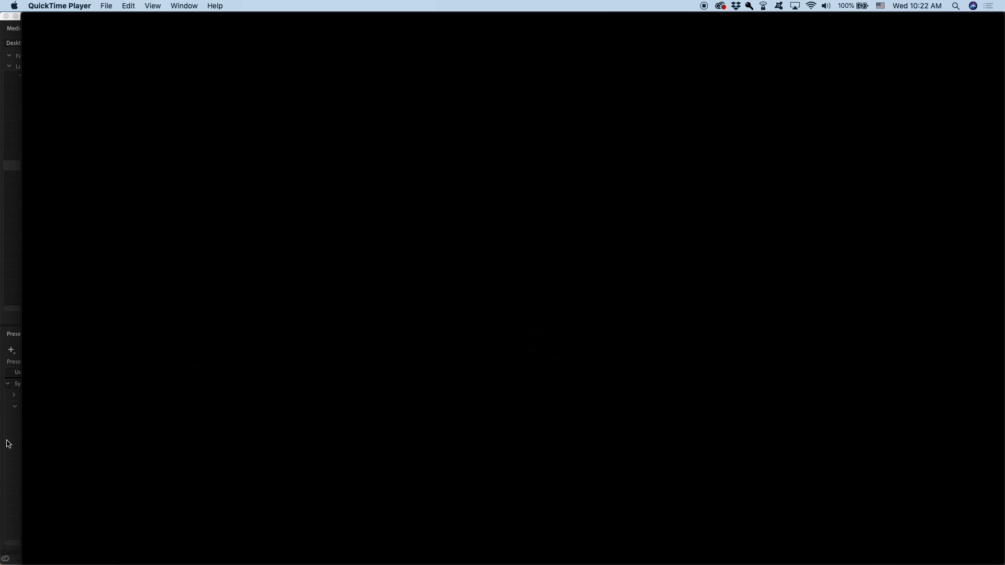
pyautogui.moveTo(43, 39)
pyautogui.click(29, 18)
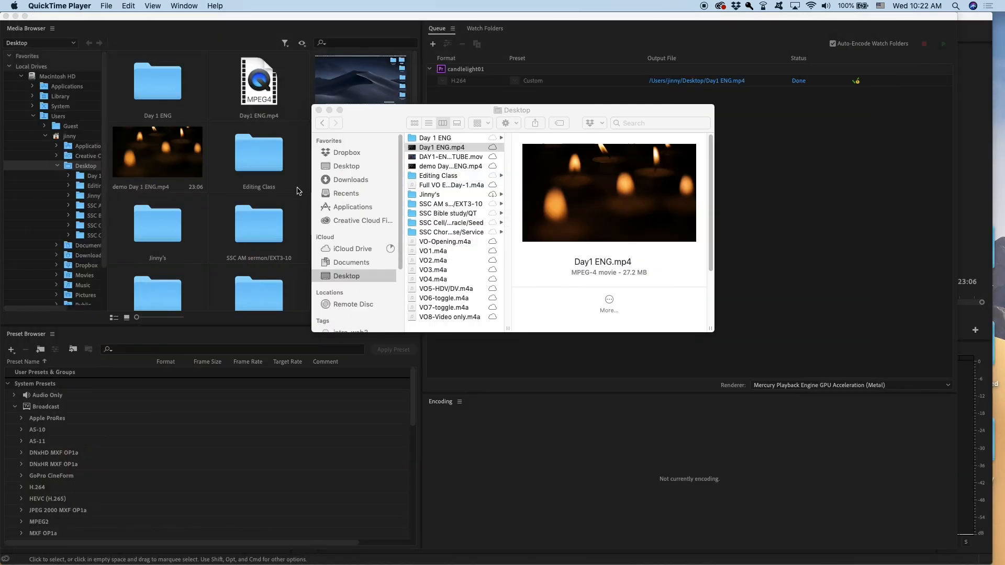
pyautogui.click(319, 110)
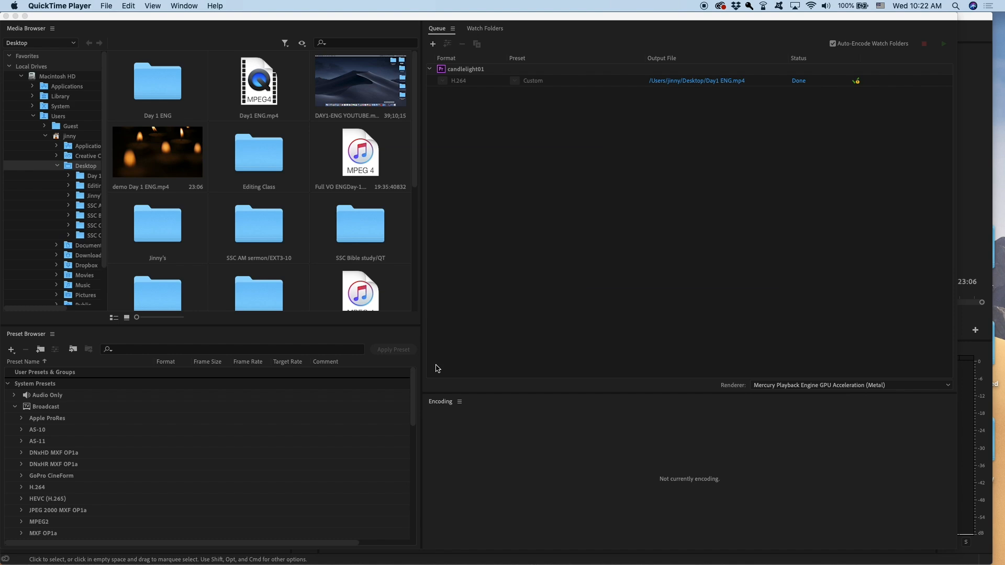